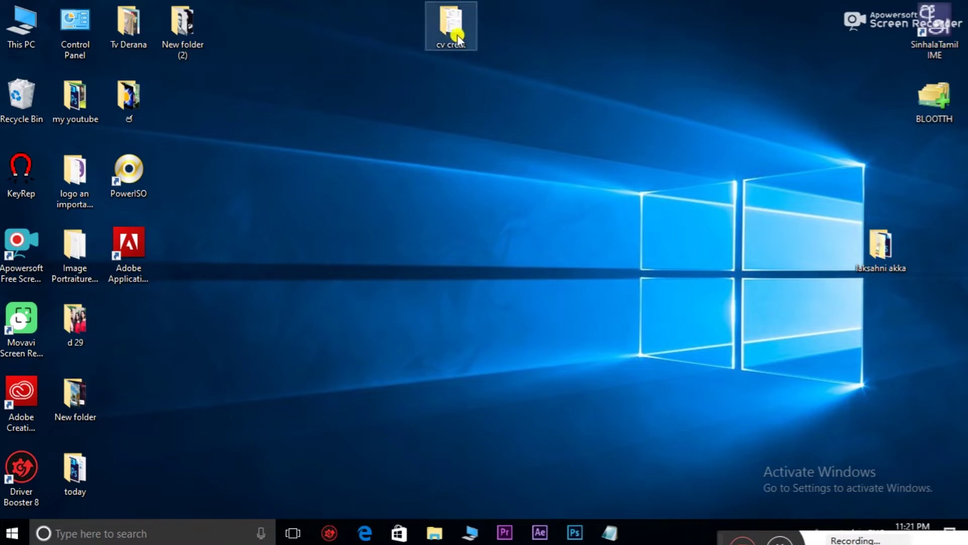
- Preview the image result picture in the cv creat folder, then return to Photoshop
double_click(455, 28)
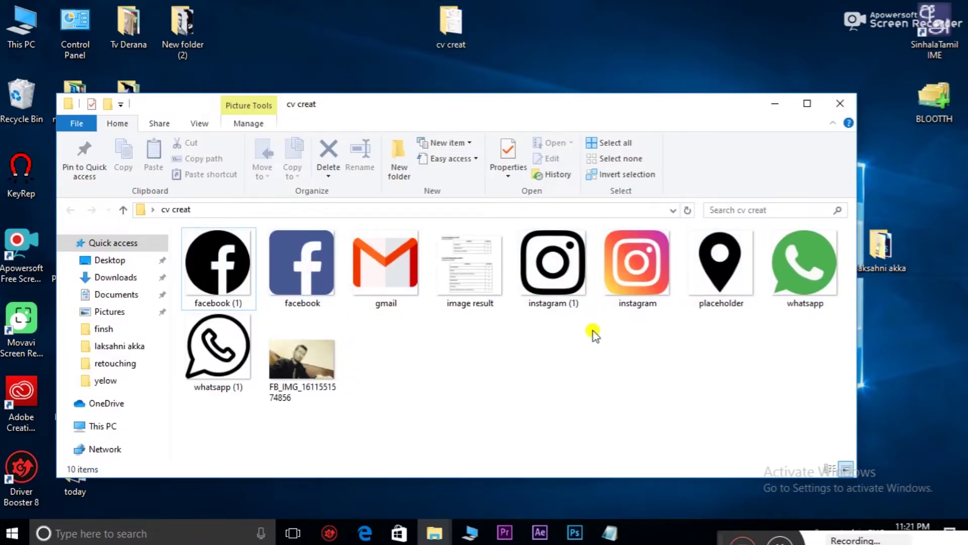
click(468, 282)
double_click(468, 282)
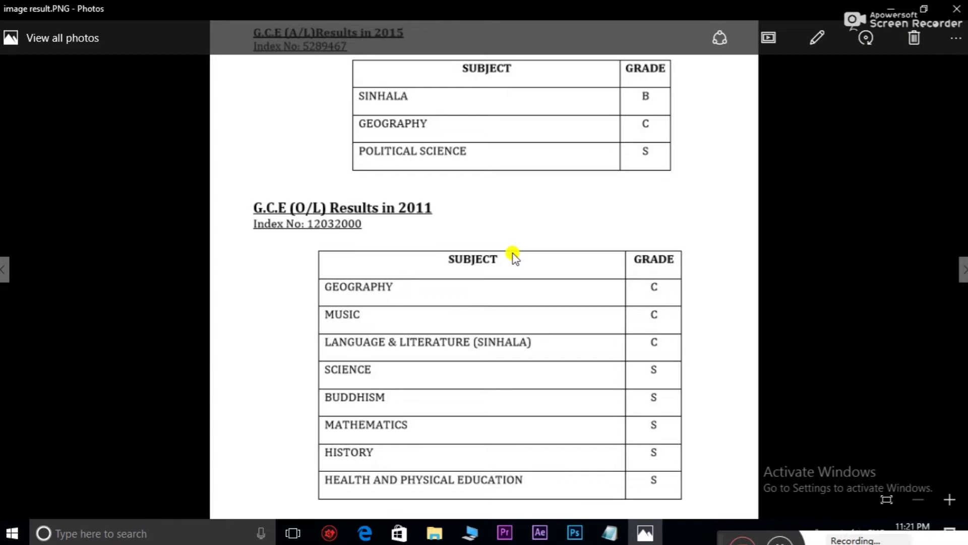
click(956, 6)
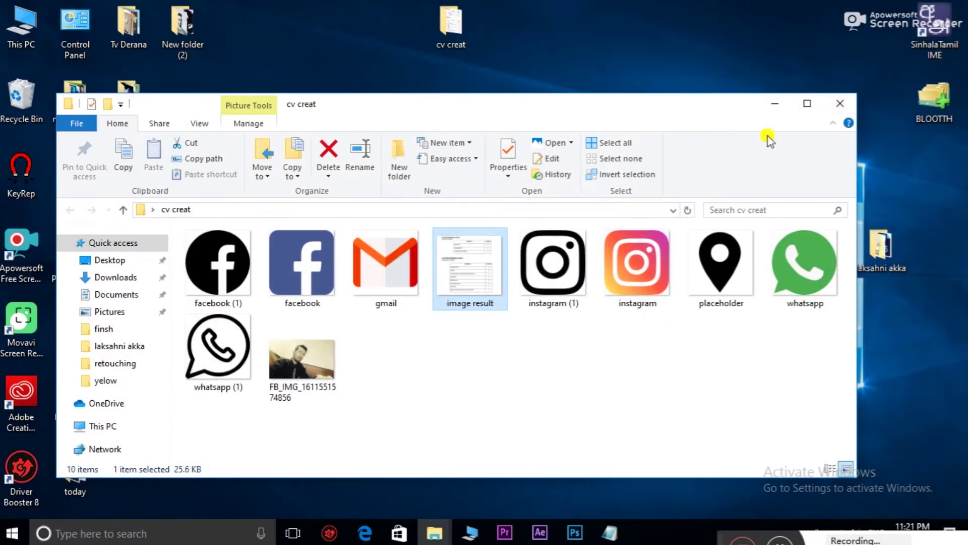
click(777, 103)
click(576, 532)
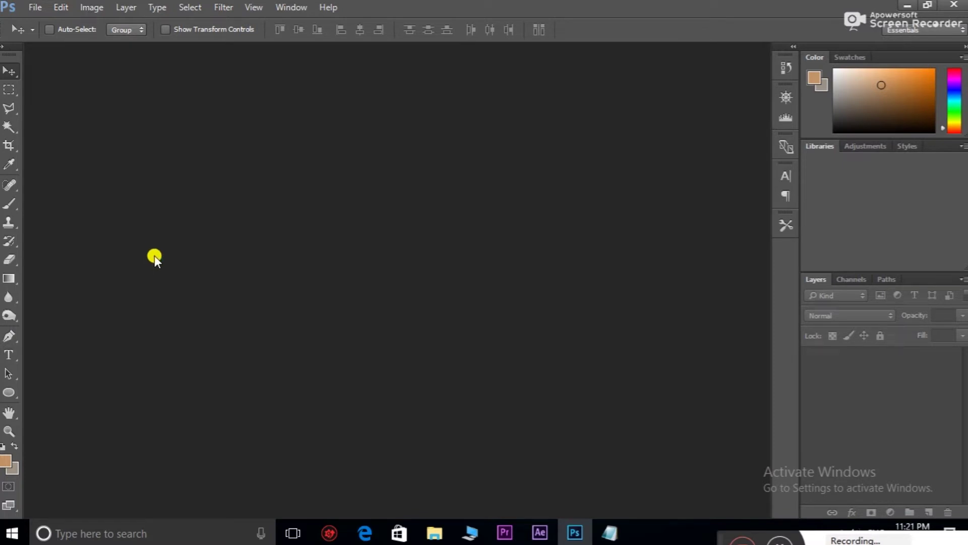
- Create a new document from the International Paper A4 preset (210 × 297 mm, 300 ppi)
key(ctrl+n)
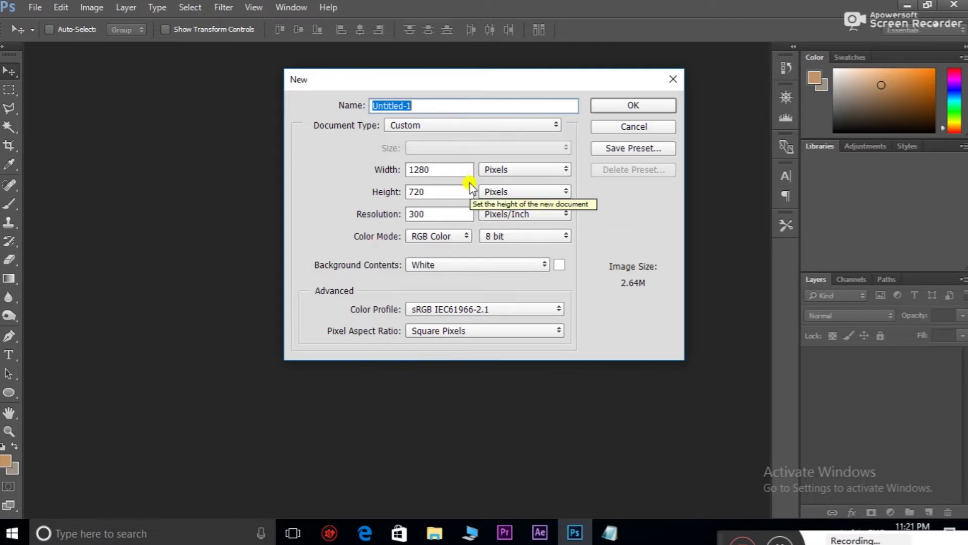
click(454, 125)
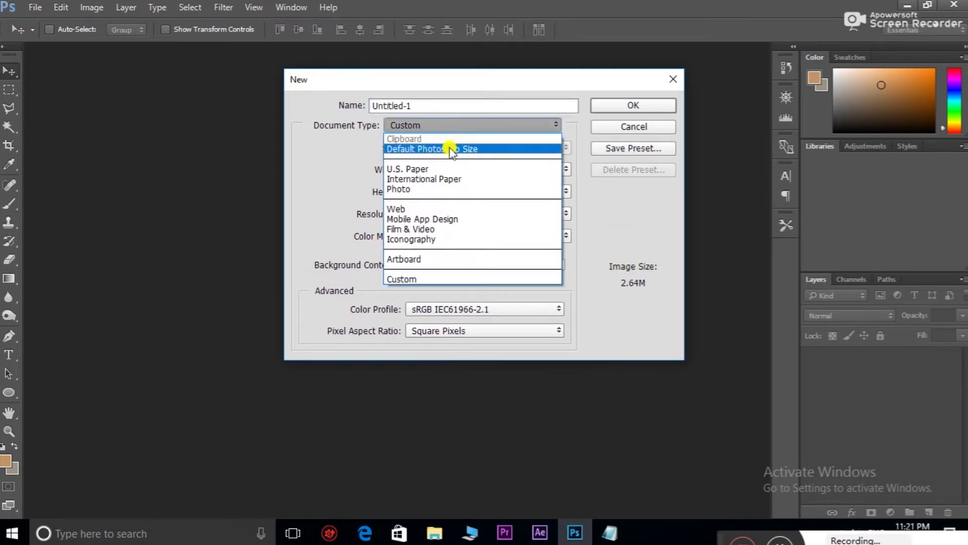
click(450, 179)
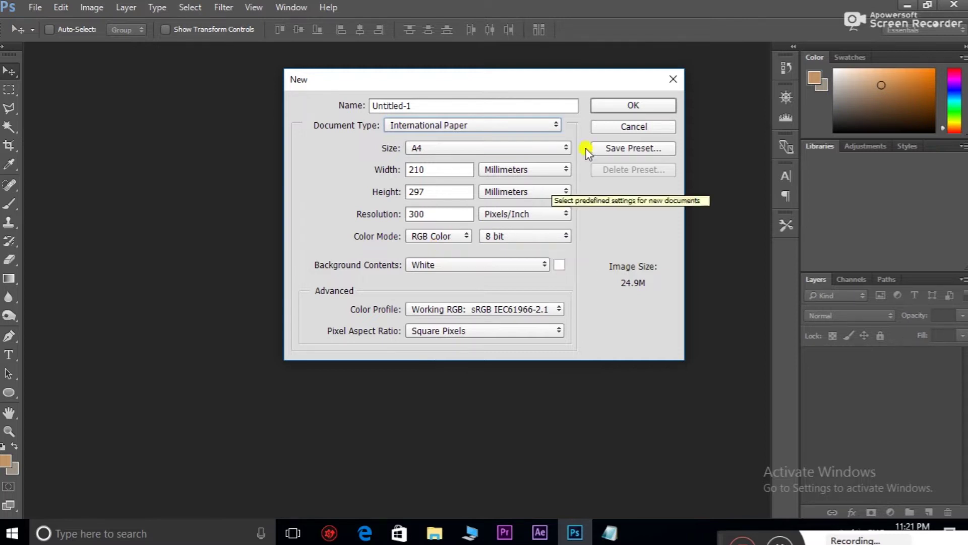
click(624, 105)
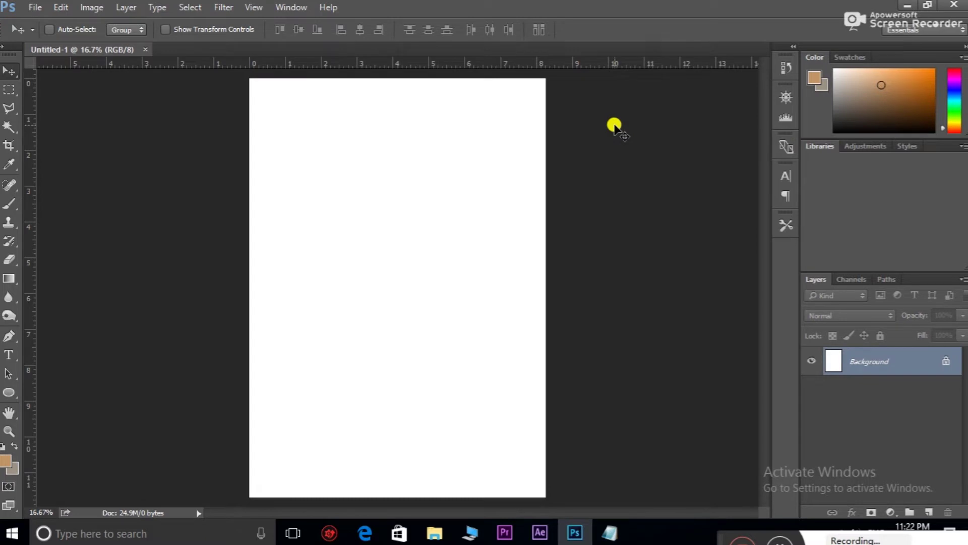
- Add a new layer and draw a rectangle across the top of the page
key(ctrl+shift+alt+n)
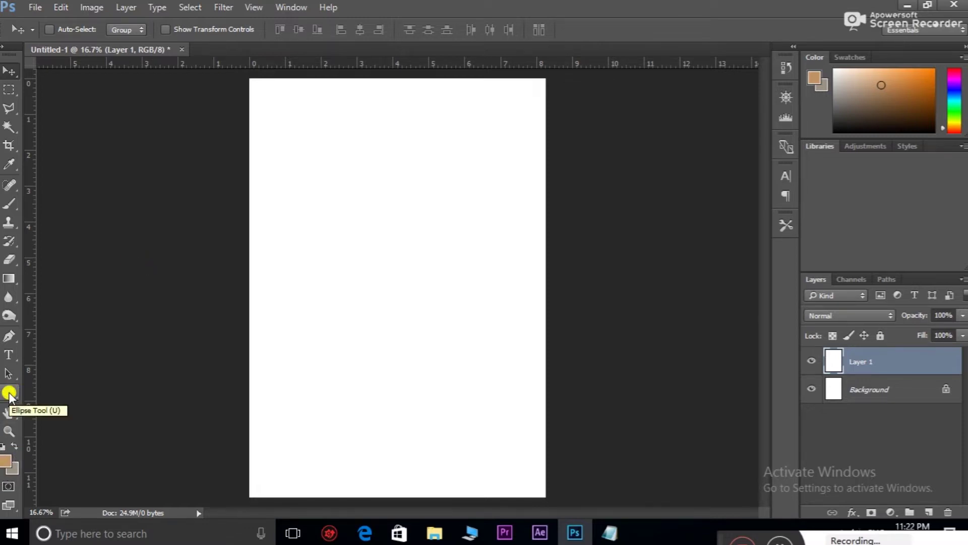
click(9, 393)
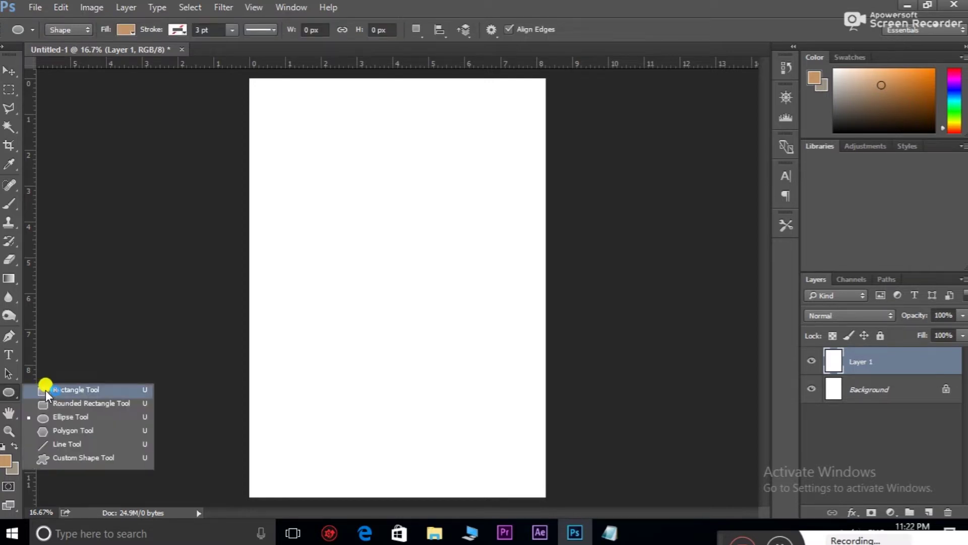
click(76, 389)
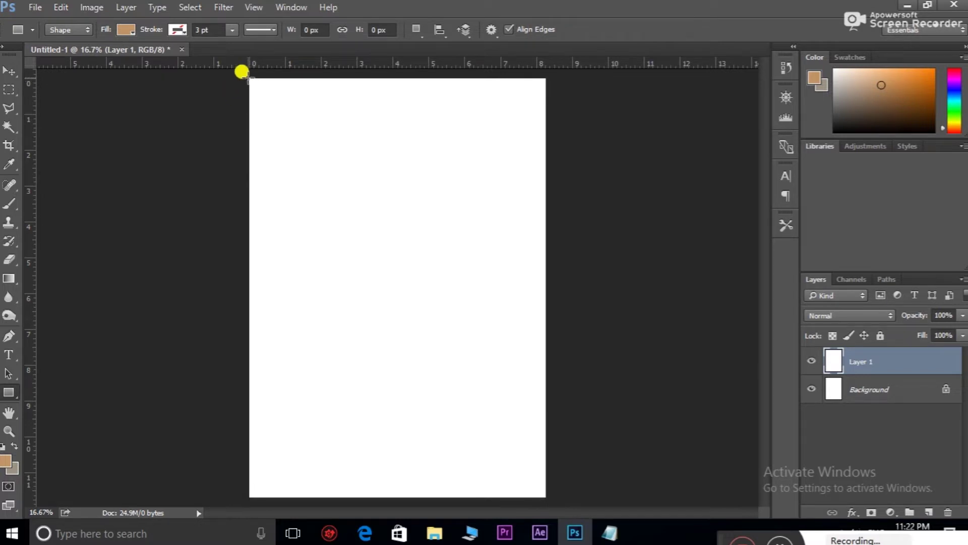
drag(248, 78, 548, 166)
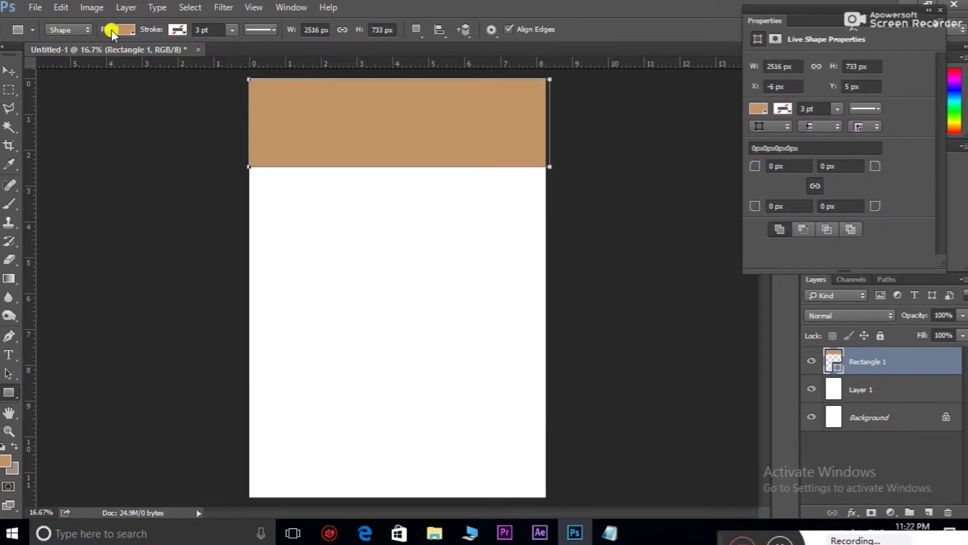
- Fill the rectangle with light green
click(124, 30)
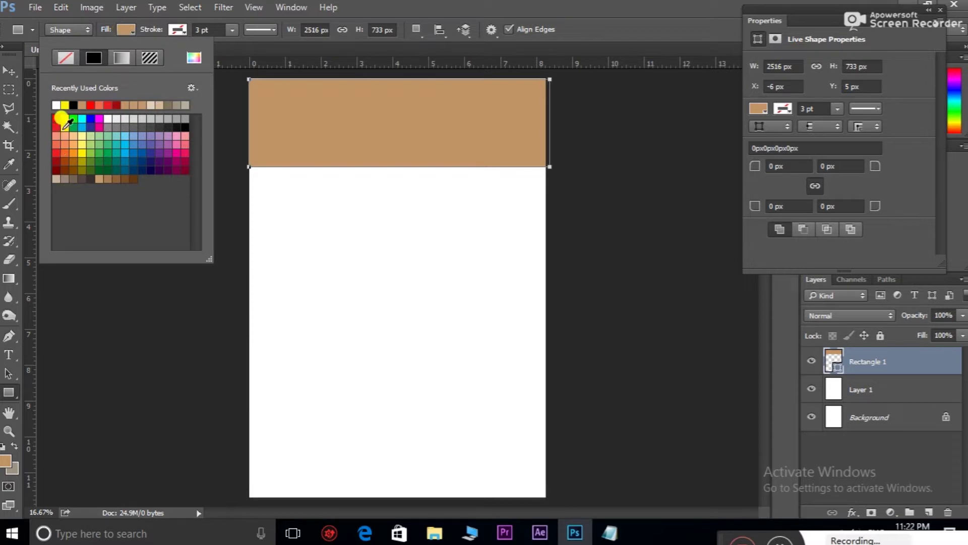
click(89, 143)
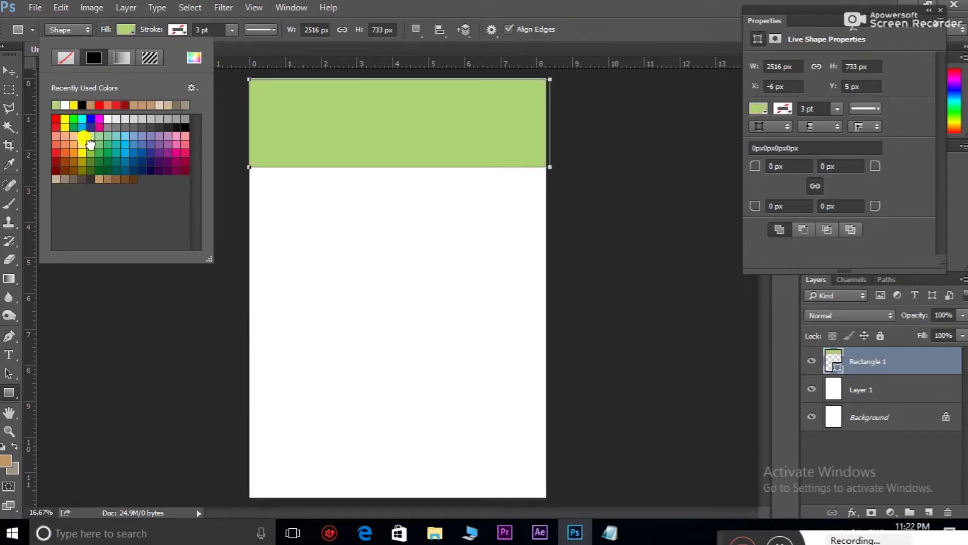
click(98, 137)
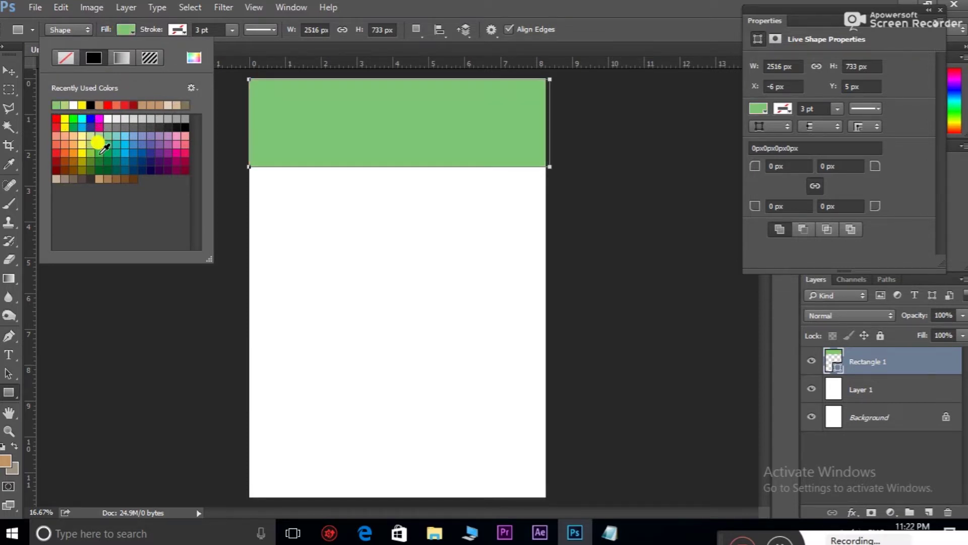
click(108, 145)
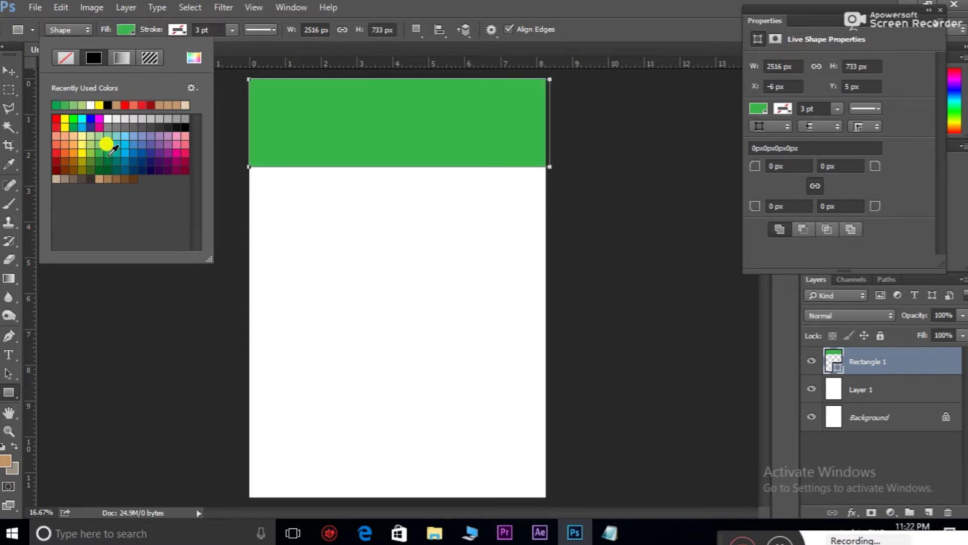
click(101, 143)
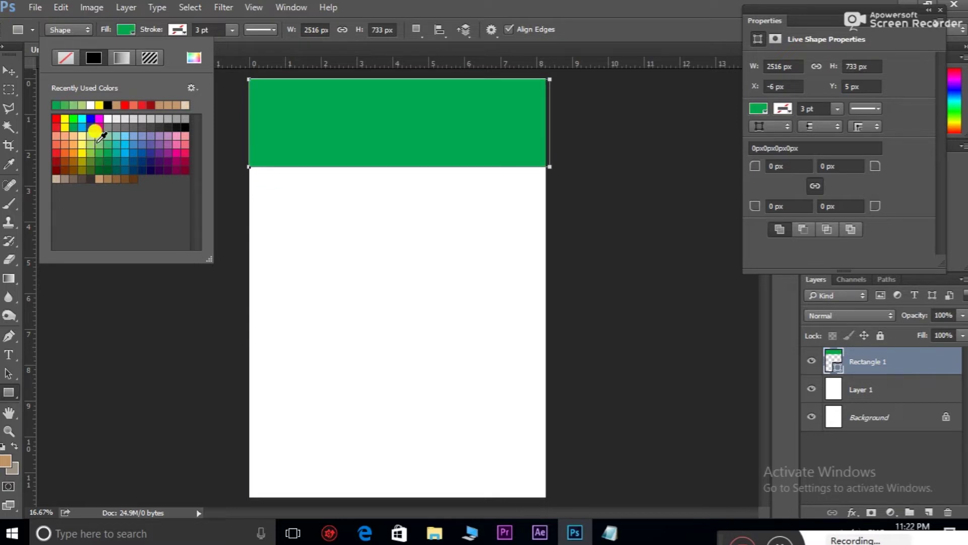
click(94, 136)
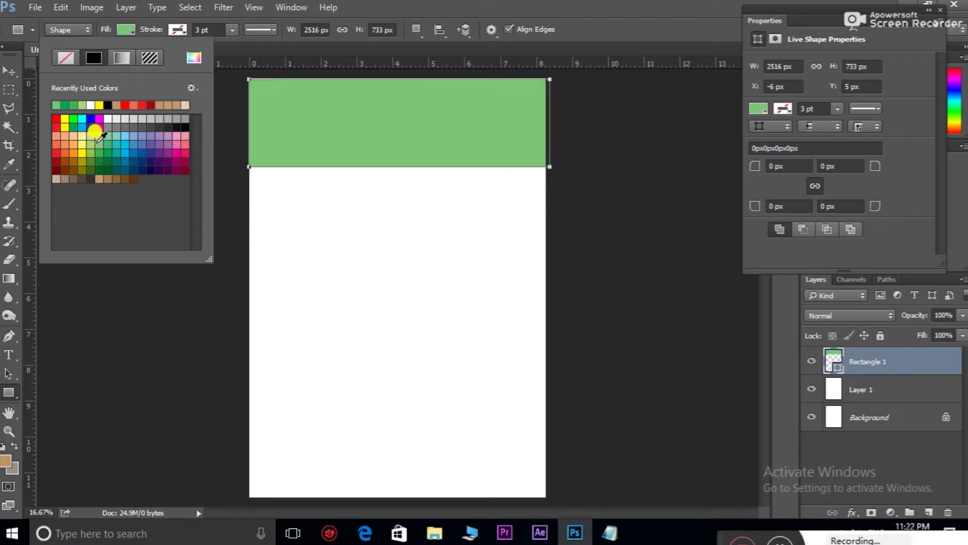
click(233, 147)
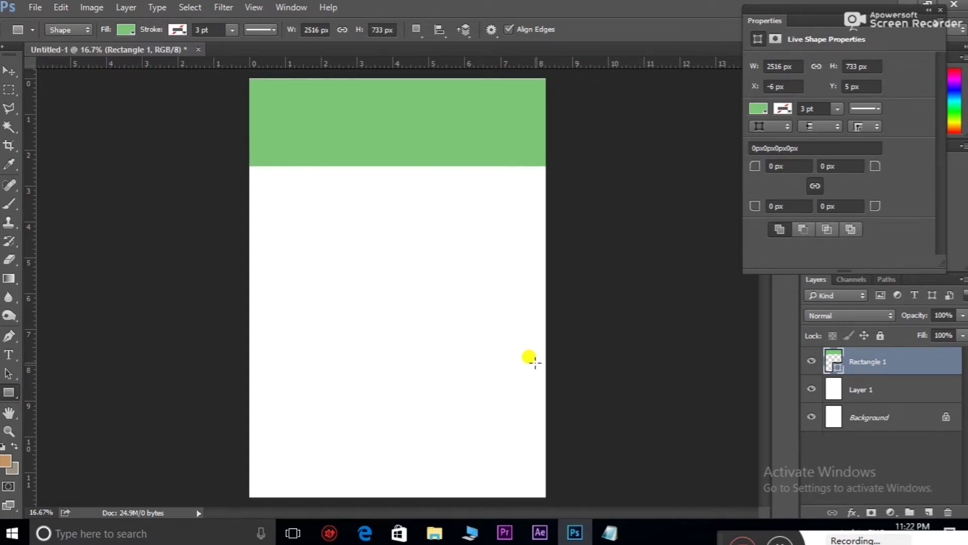
- Nudge the green band up to the top edge of the page
key(ctrl+t)
key(Up)
key(Up)
key(Up)
key(Up)
key(Up)
key(Up)
key(Up)
key(Up)
key(Up)
key(Up)
key(Up)
key(Up)
key(Up)
key(Up)
key(Up)
key(Up)
key(Up)
key(Up)
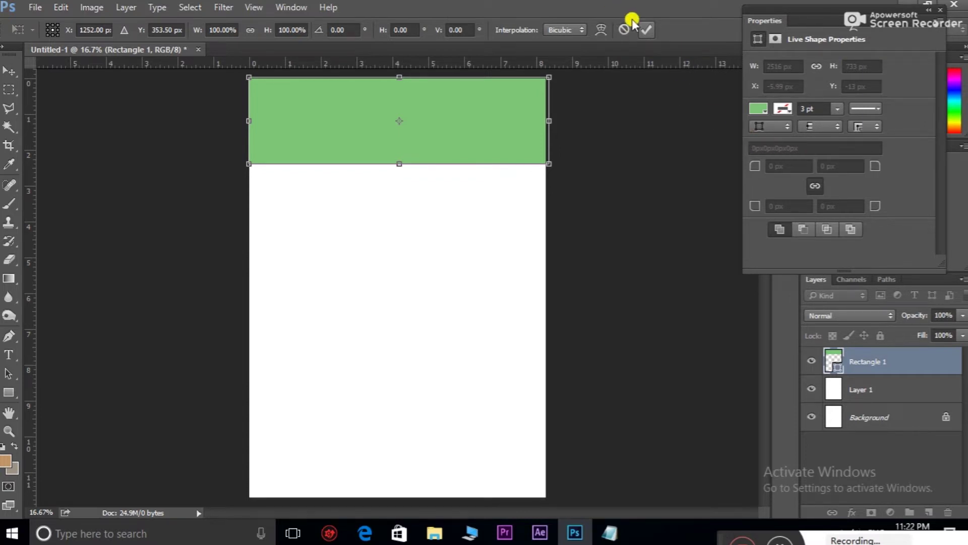
click(646, 29)
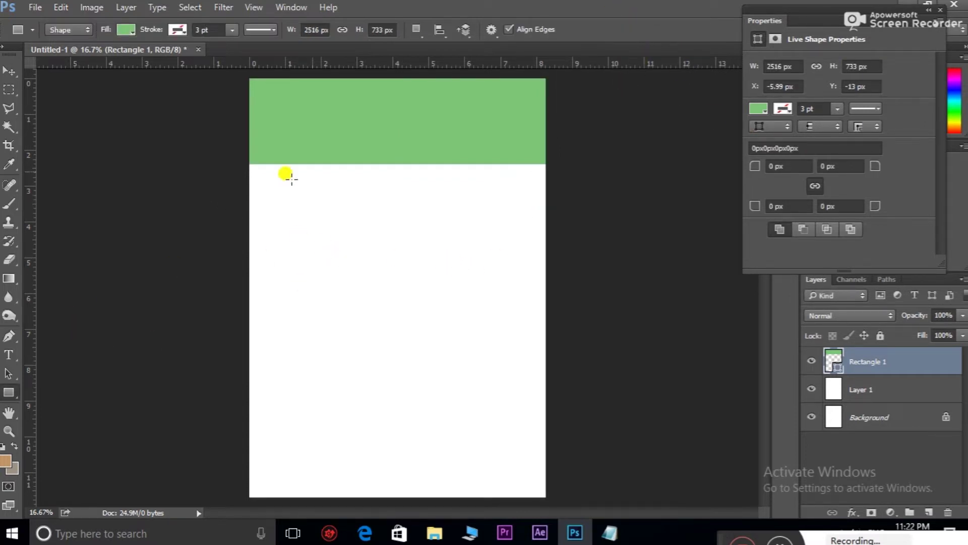
- Draw an ellipse at the page's upper left, over the green band
right_click(9, 393)
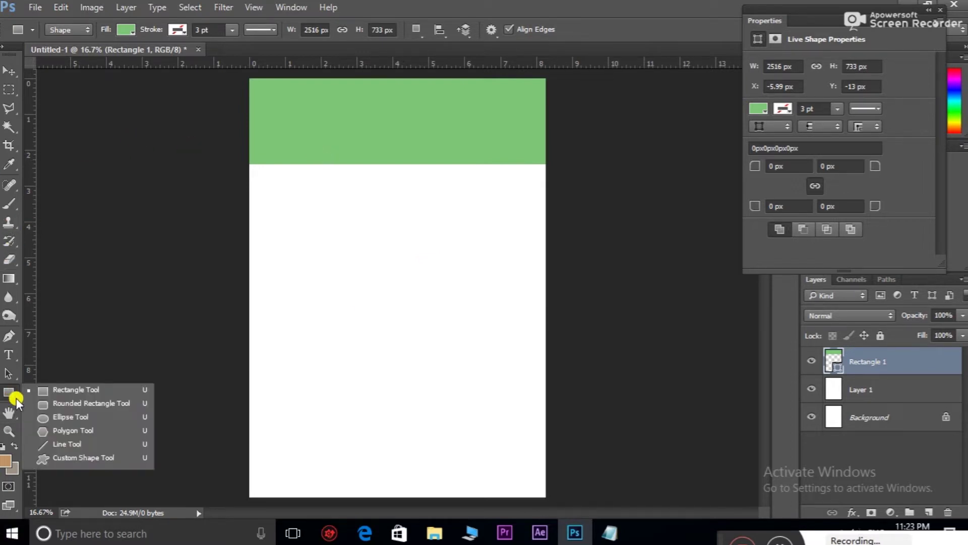
click(71, 417)
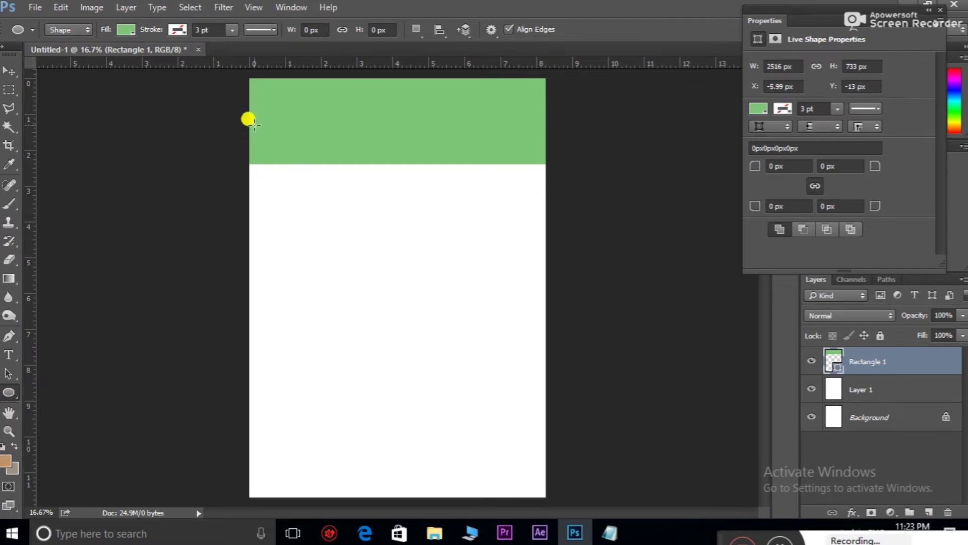
drag(254, 118, 362, 243)
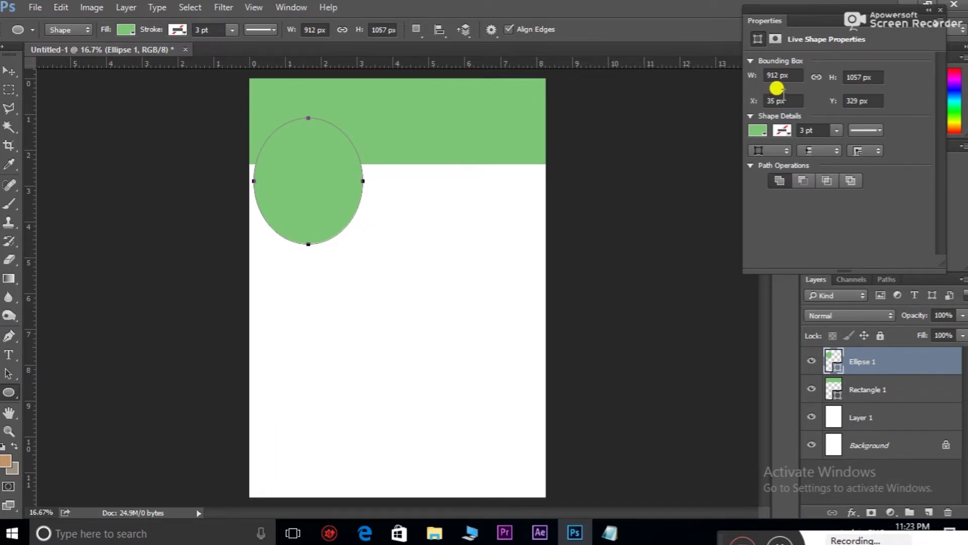
- Fill the ellipse with red
click(758, 130)
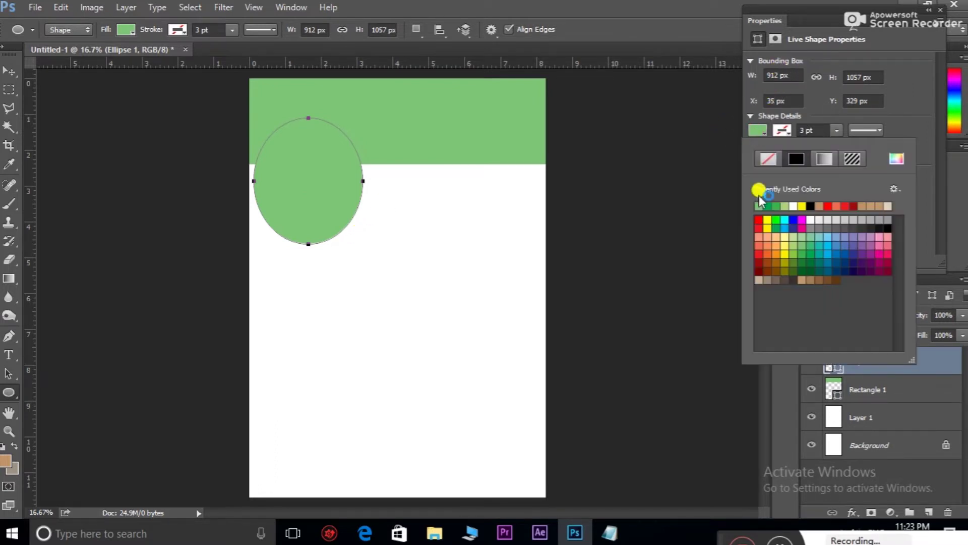
click(758, 222)
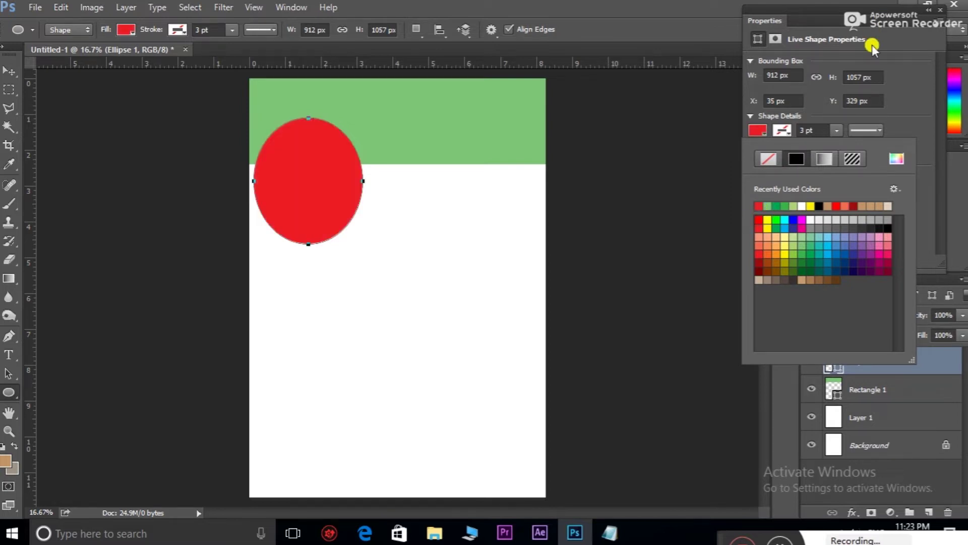
click(938, 9)
click(938, 9)
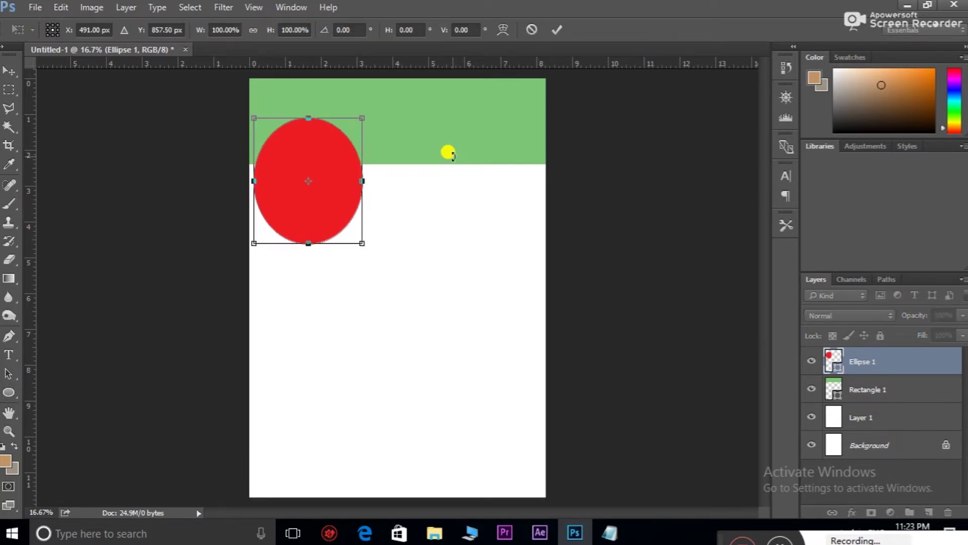
- Nudge the red ellipse left and up so it overlaps the green band
key(shift+Left)
key(shift+Left)
key(shift+Left)
key(shift+Left)
key(shift+Left)
key(shift+Left)
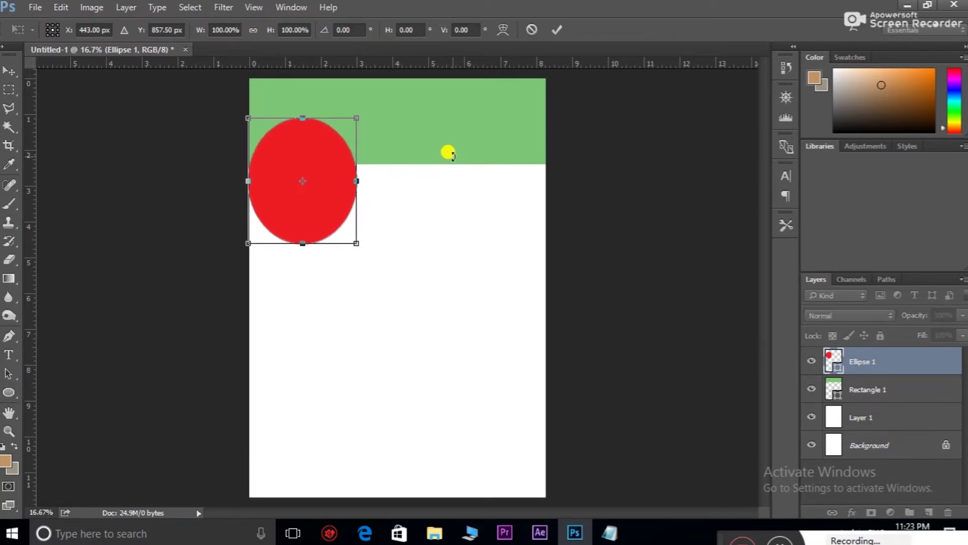
key(Left)
key(Left)
key(Left)
key(Left)
key(Left)
key(Left)
key(Up)
key(Up)
key(Up)
key(Up)
key(Up)
key(Up)
key(Up)
key(Up)
key(Up)
key(Up)
key(Up)
key(Up)
key(Up)
key(Up)
key(Up)
key(Up)
key(Up)
key(Up)
key(Up)
key(Up)
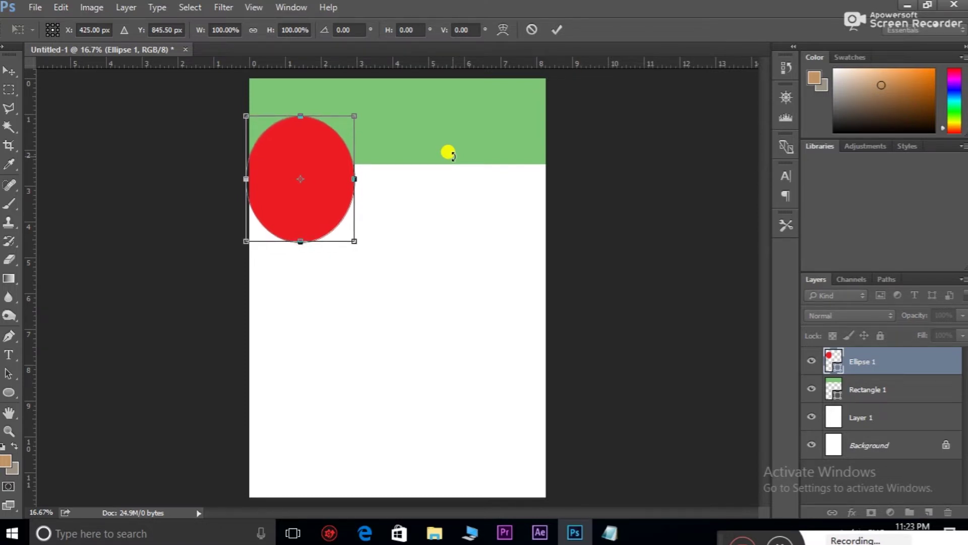
key(Up)
key(Up)
key(Up)
key(Up)
key(Up)
key(Up)
key(Up)
key(Up)
key(Up)
key(Up)
key(Up)
key(Up)
key(Up)
key(Up)
key(Up)
key(Up)
key(Up)
key(Up)
key(Up)
key(Up)
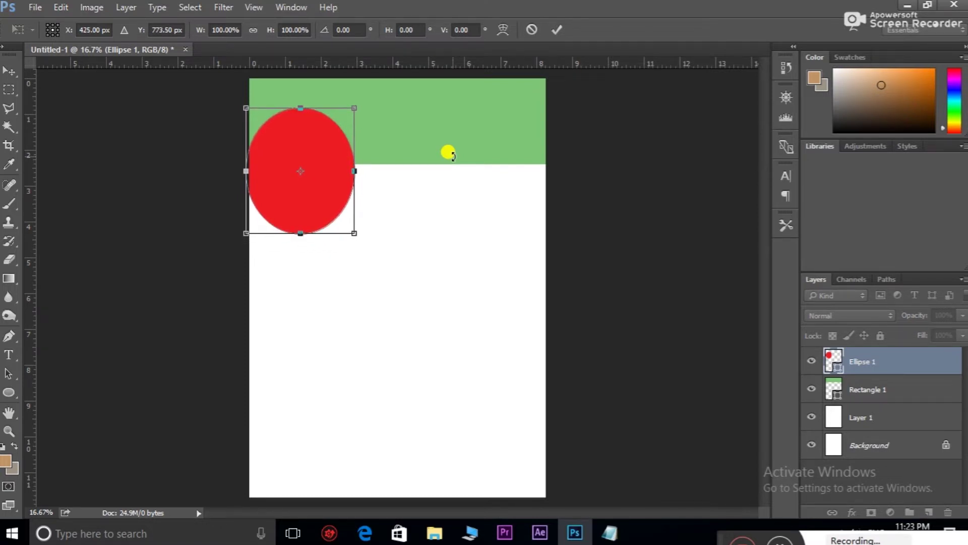
key(Return)
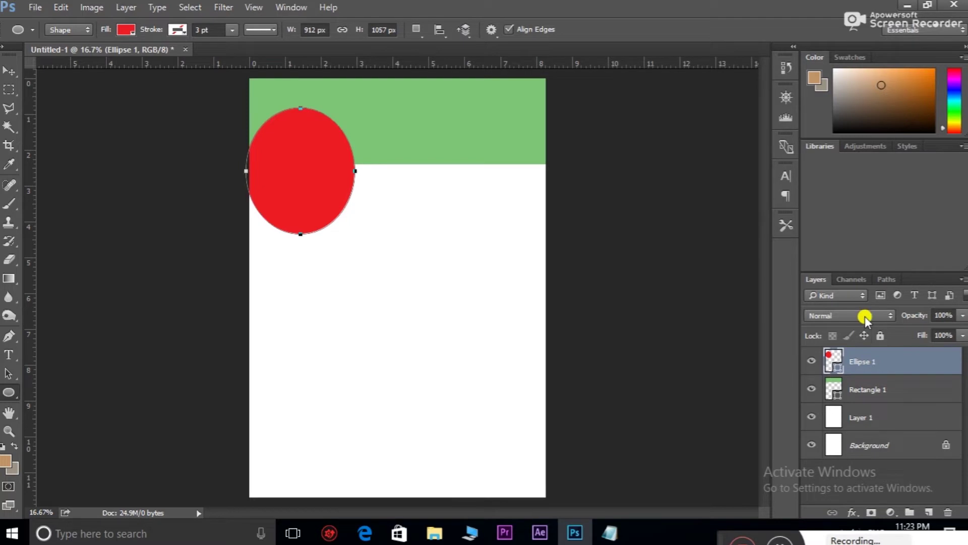
key(ctrl+o)
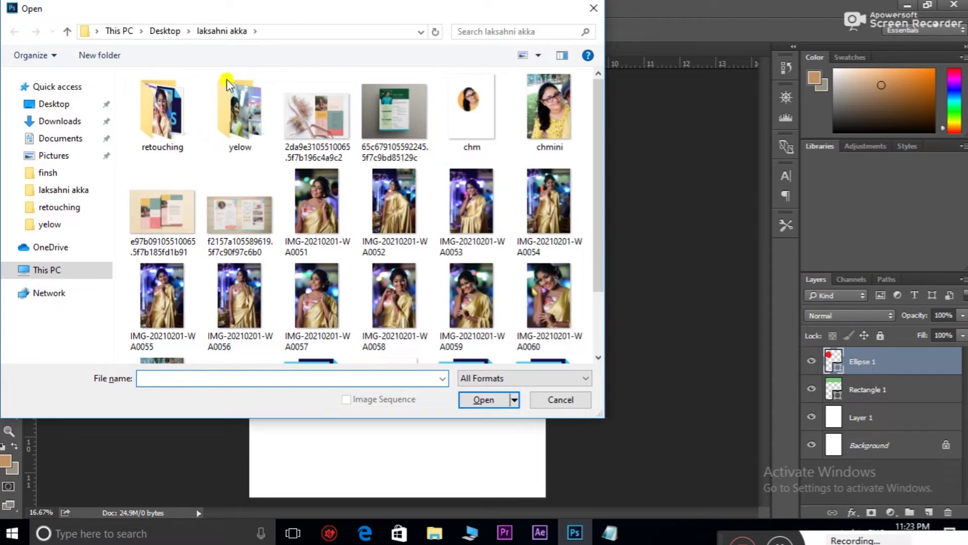
click(48, 104)
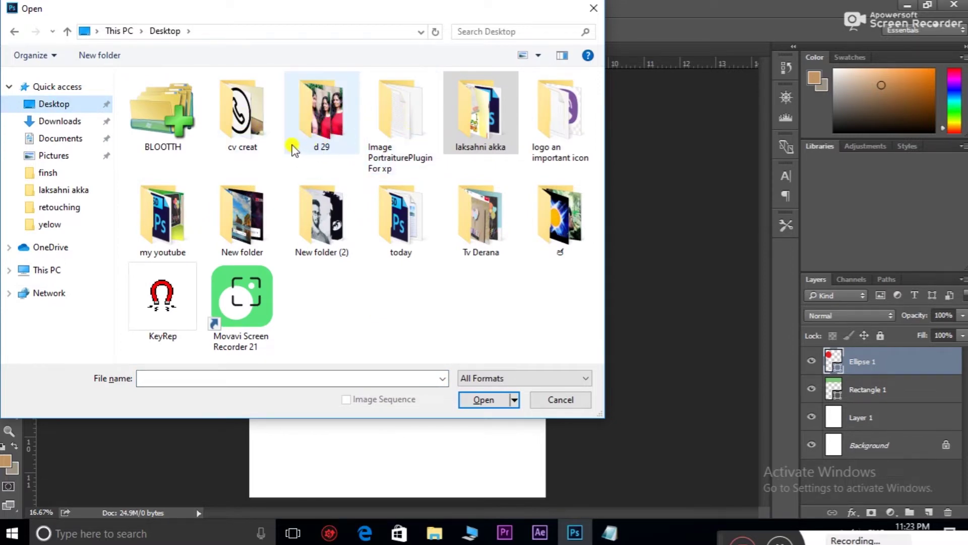
double_click(238, 126)
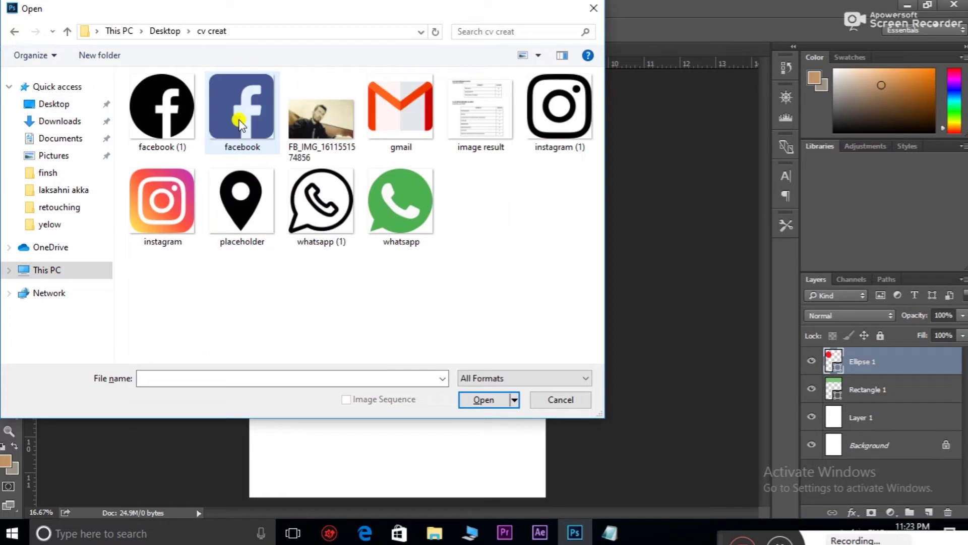
double_click(321, 125)
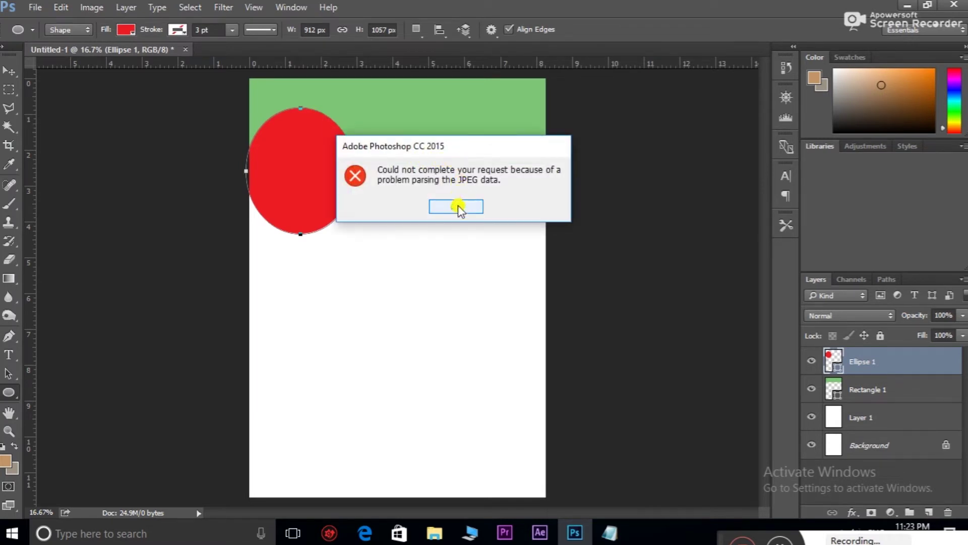
click(457, 207)
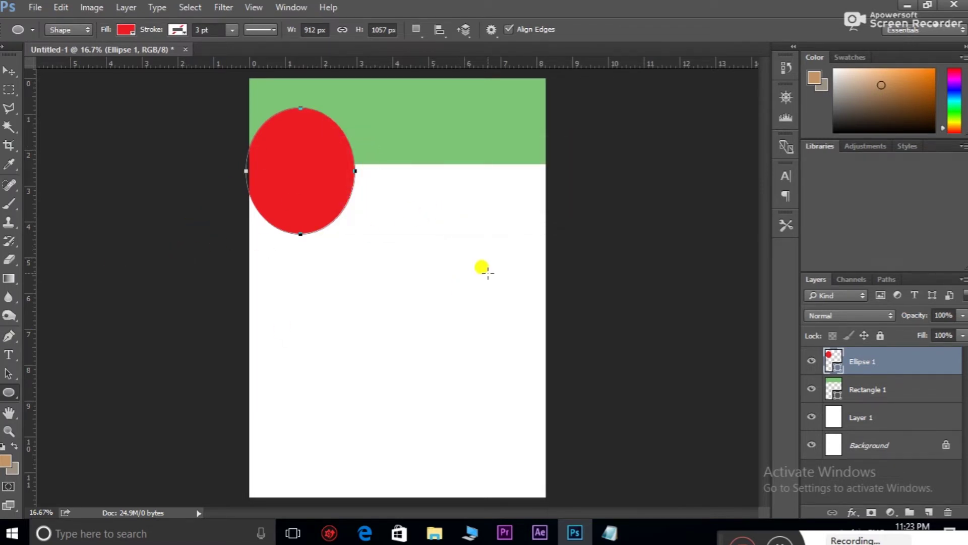
- Minimize Photoshop and launch Paint by searching for 'paint'
click(908, 5)
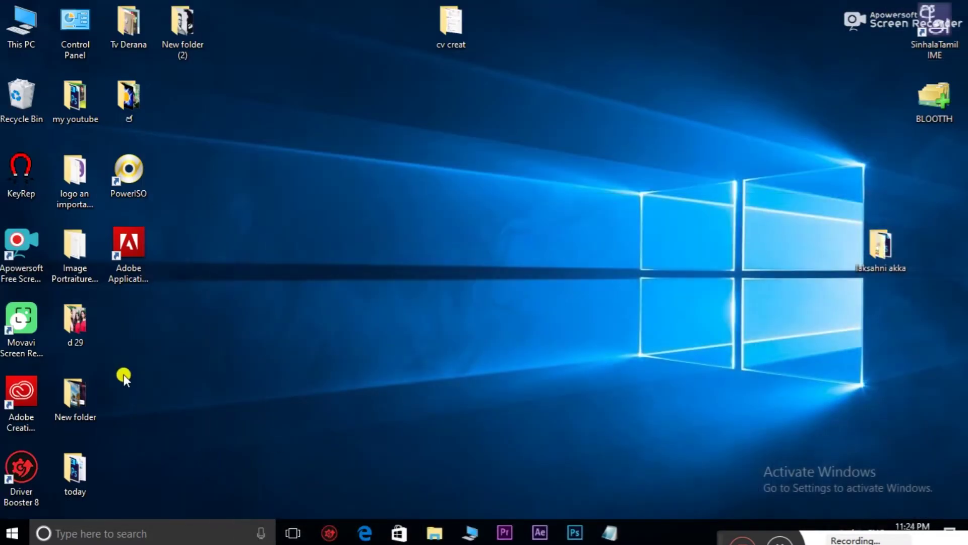
click(181, 533)
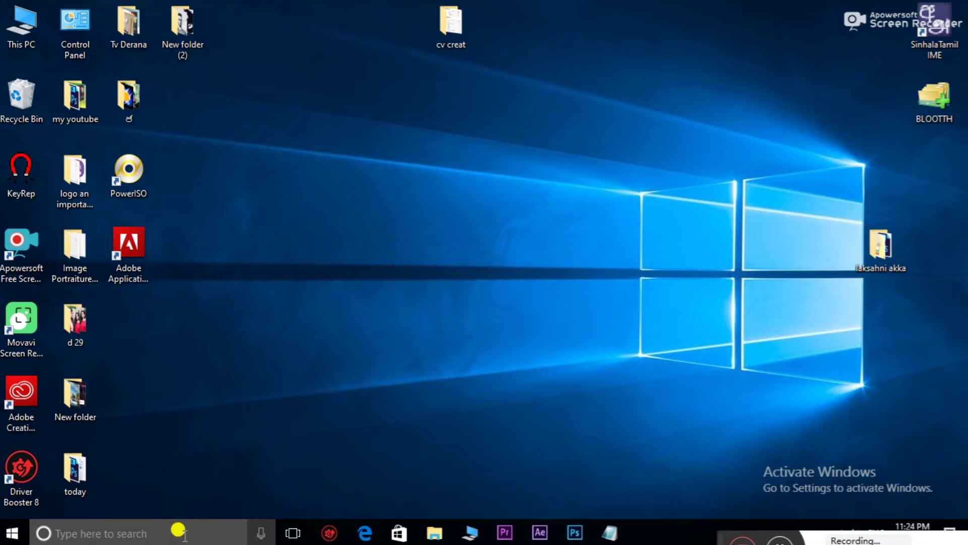
text(p)
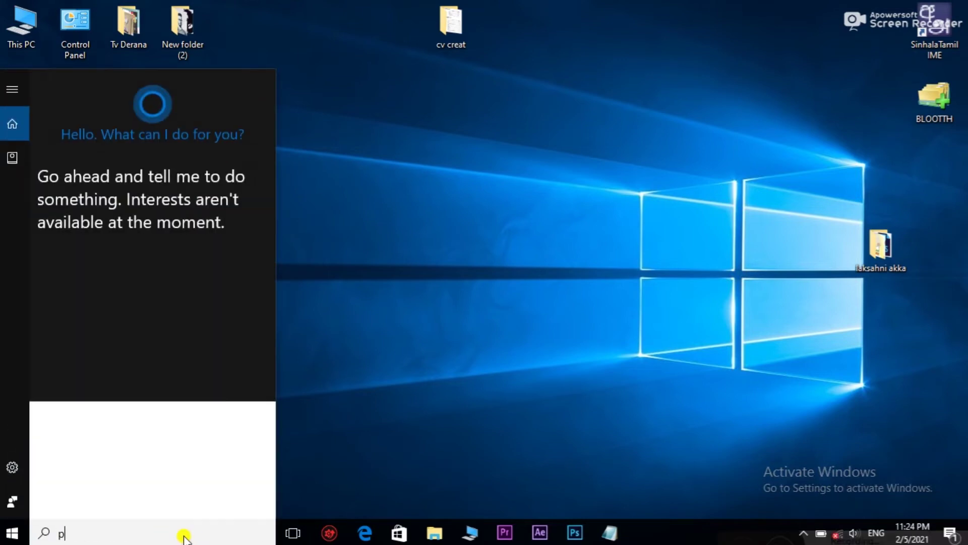
text(ain)
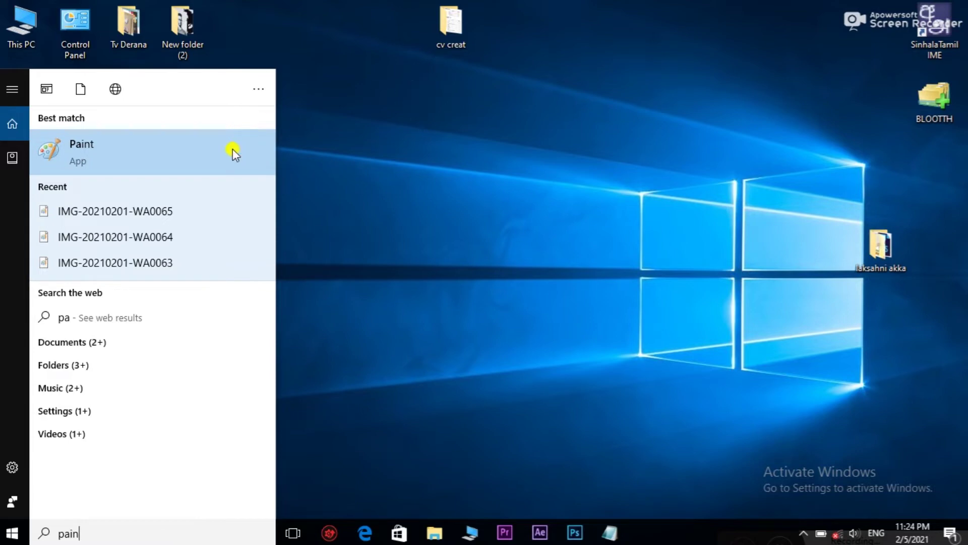
text(t)
key(Return)
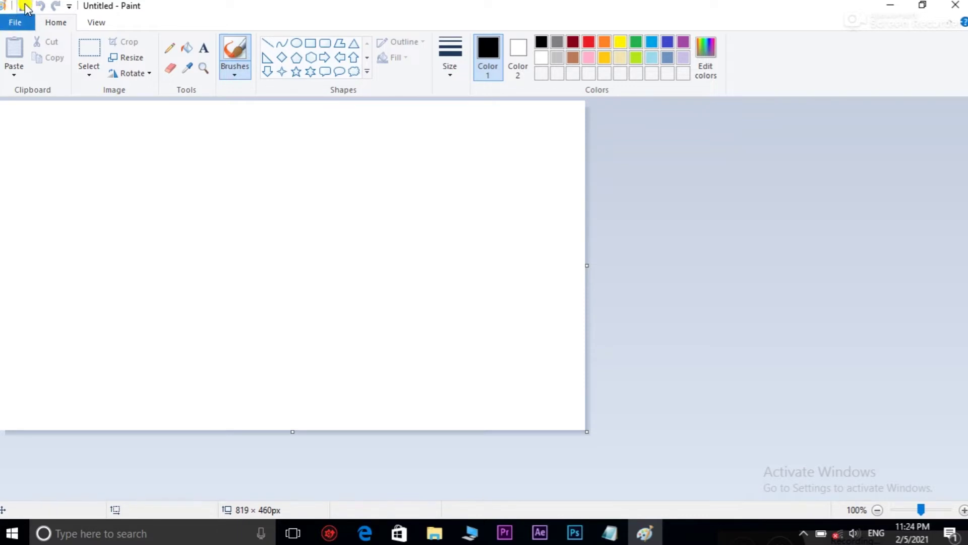
click(23, 7)
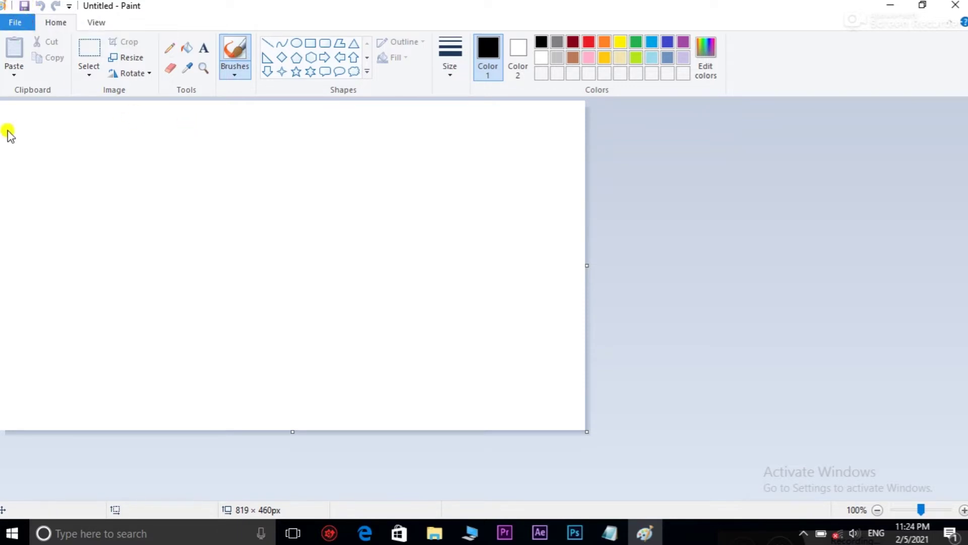
click(35, 75)
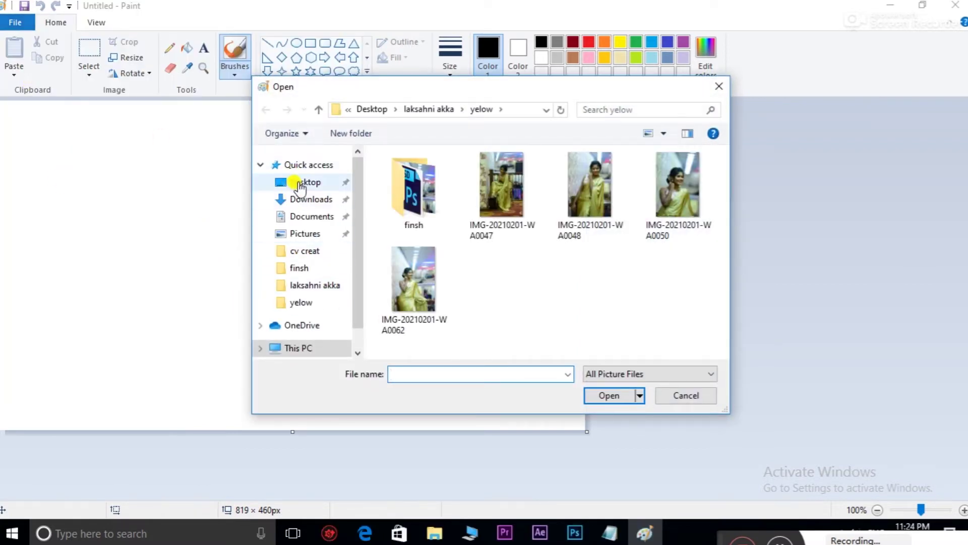
click(300, 183)
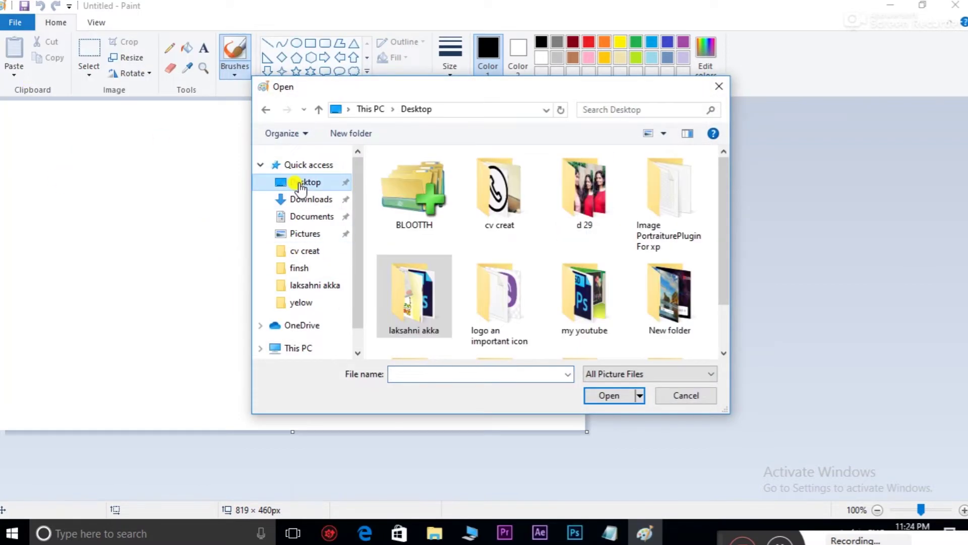
double_click(511, 192)
double_click(567, 196)
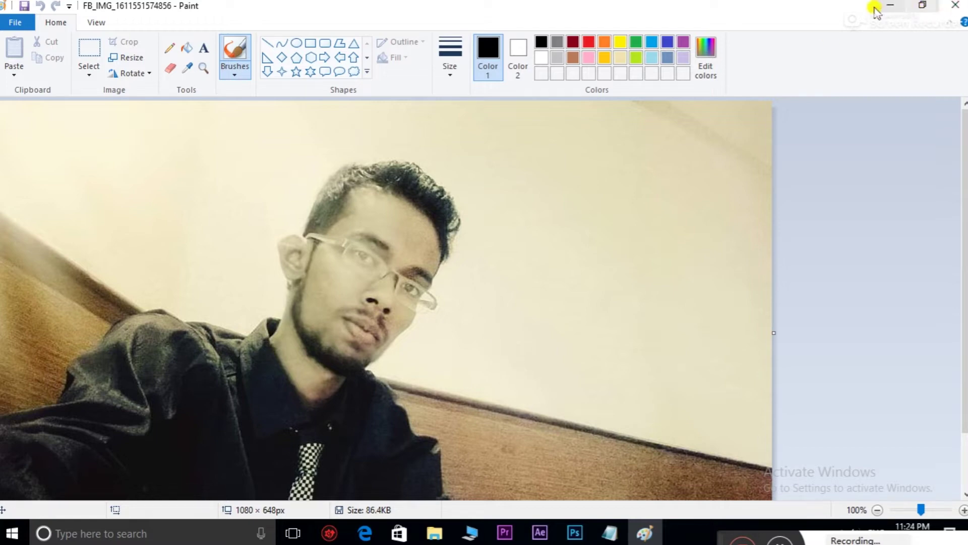
click(951, 7)
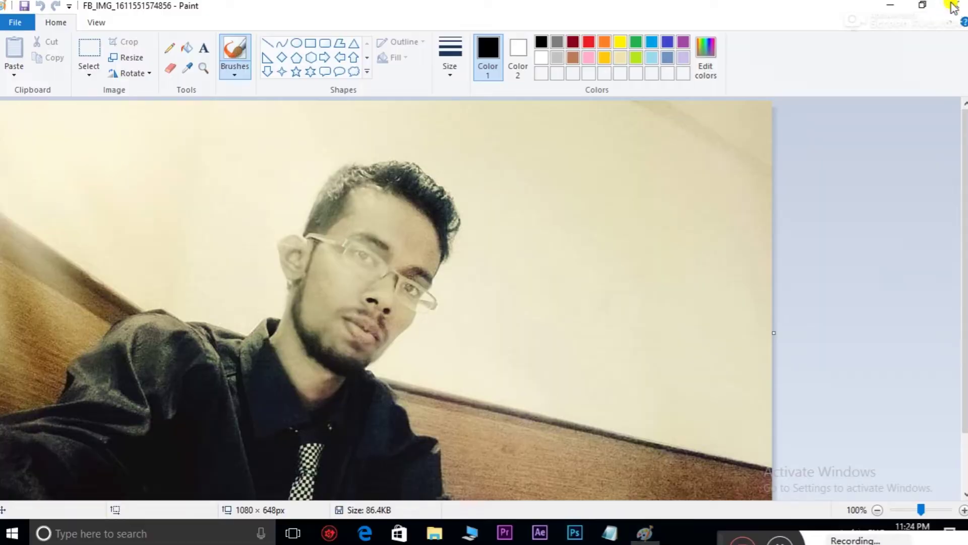
click(586, 533)
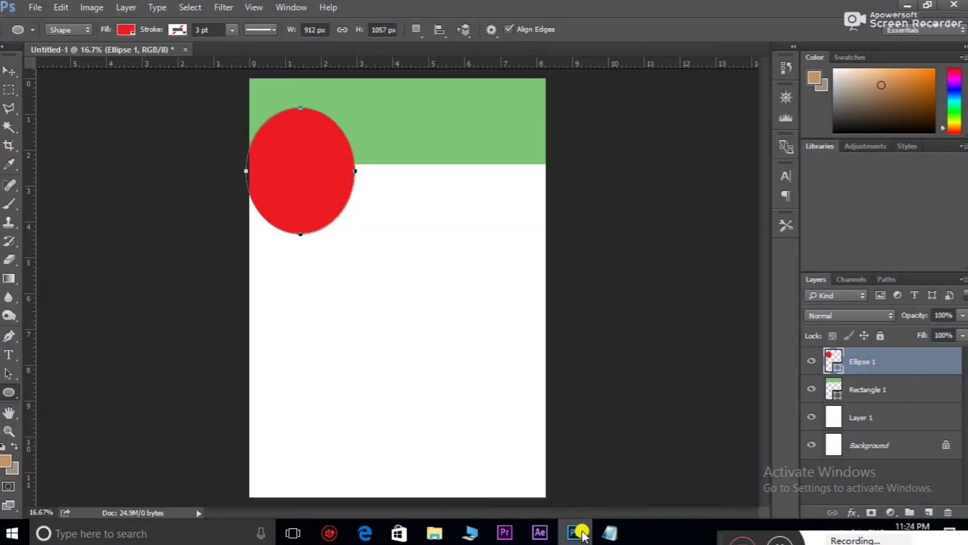
- Open FB_IMG_1611551574856.jpg and move it into the A4 document as Layer 2
key(ctrl+o)
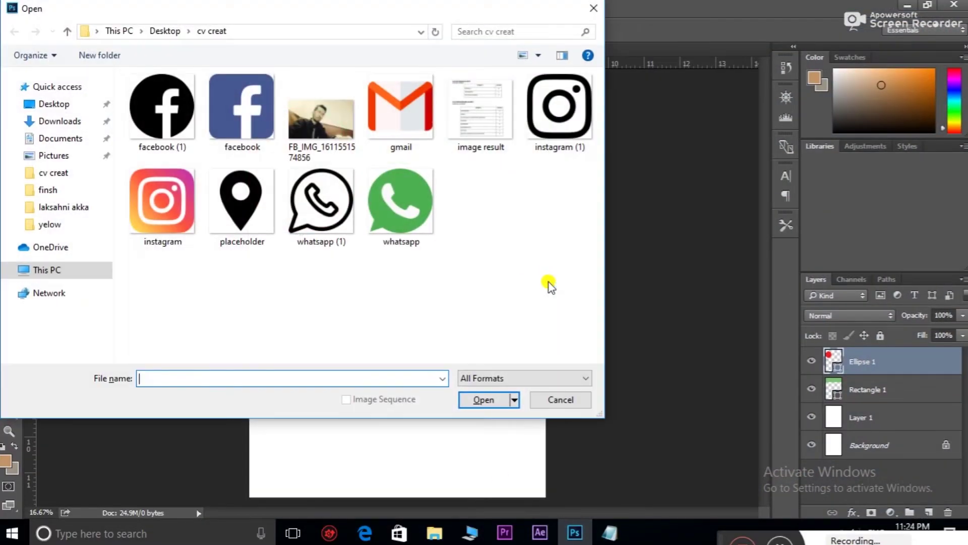
double_click(326, 112)
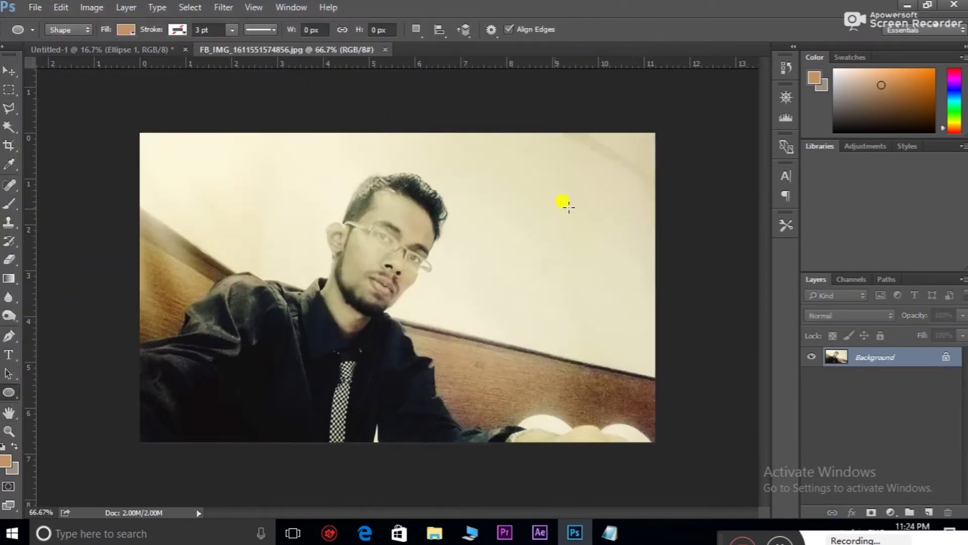
click(9, 71)
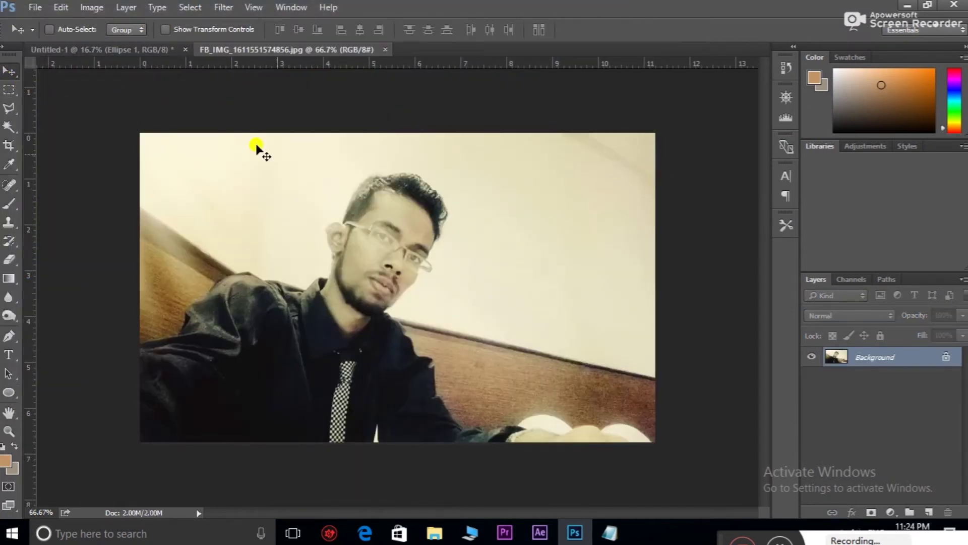
drag(270, 236, 279, 189)
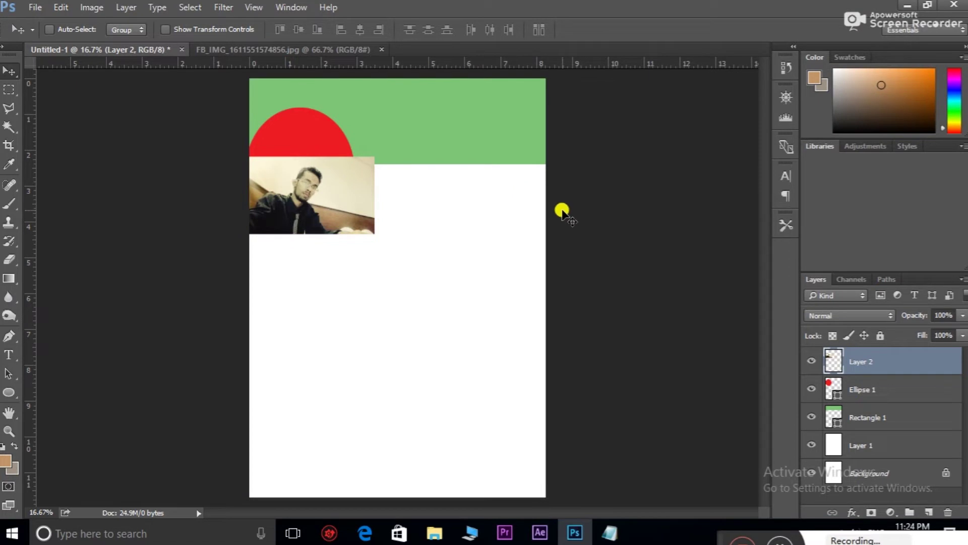
- Clip the photo layer into the red oval and move it up inside it
right_click(892, 362)
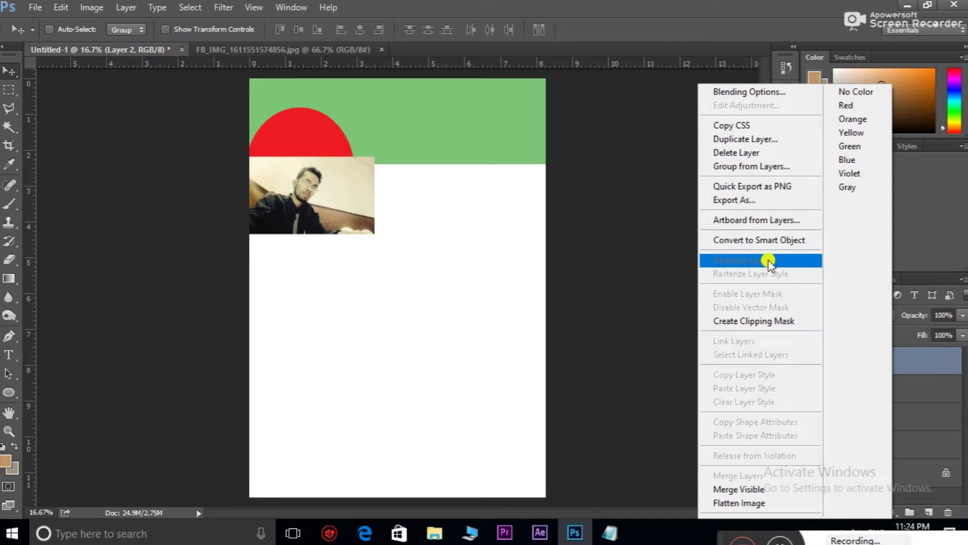
click(765, 324)
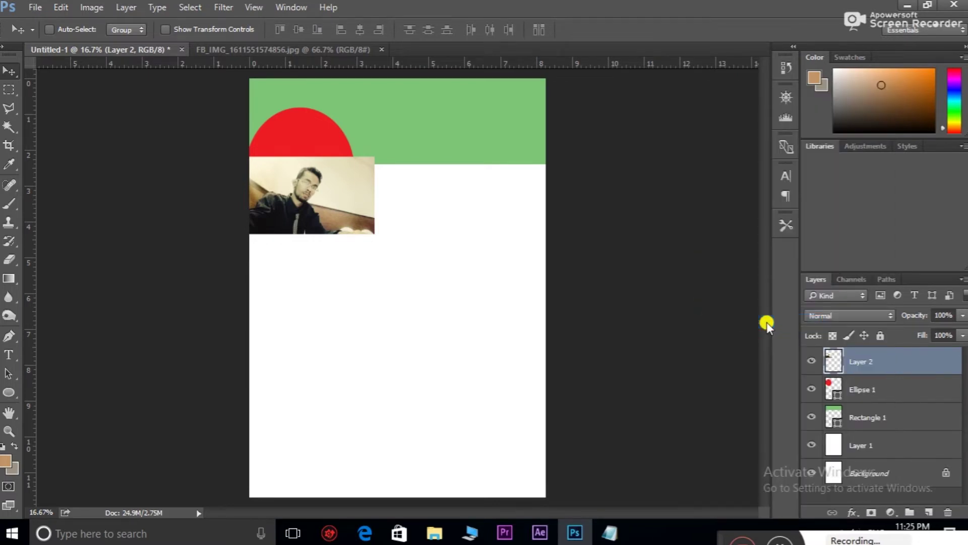
drag(304, 226, 292, 144)
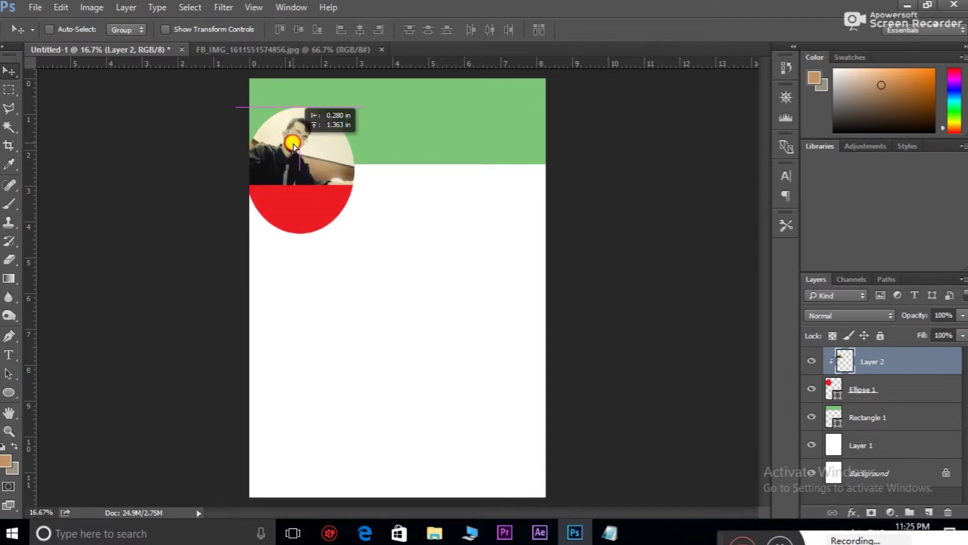
- Enlarge the photo, tilt it about -6 degrees, and reposition it so the face fills the oval
key(ctrl+t)
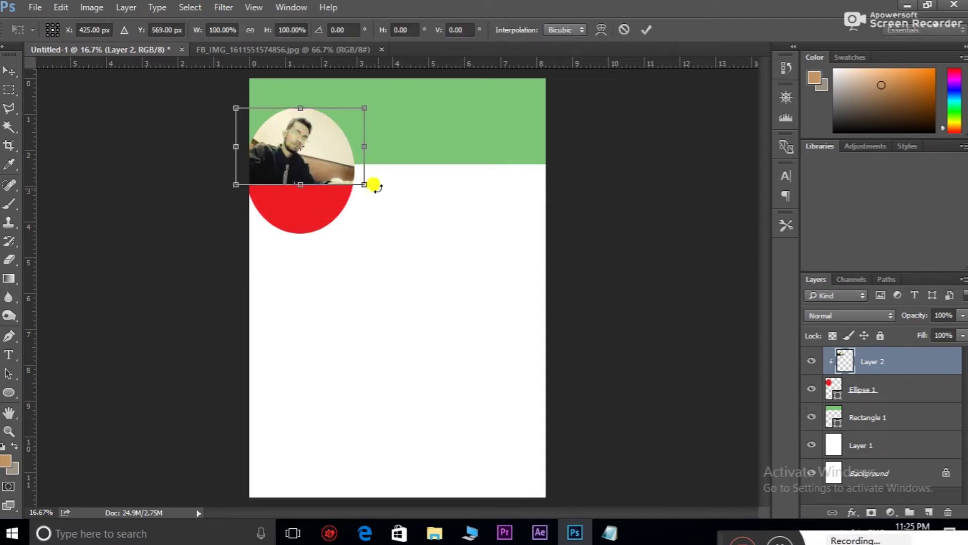
drag(365, 185, 398, 231)
drag(400, 172, 420, 171)
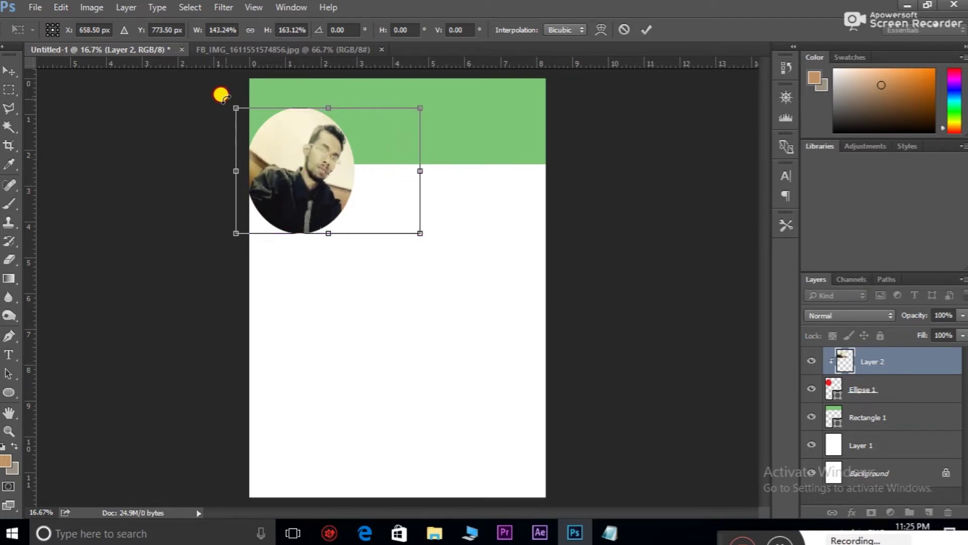
drag(218, 93, 214, 104)
drag(302, 149, 288, 143)
drag(409, 213, 438, 225)
drag(300, 180, 284, 174)
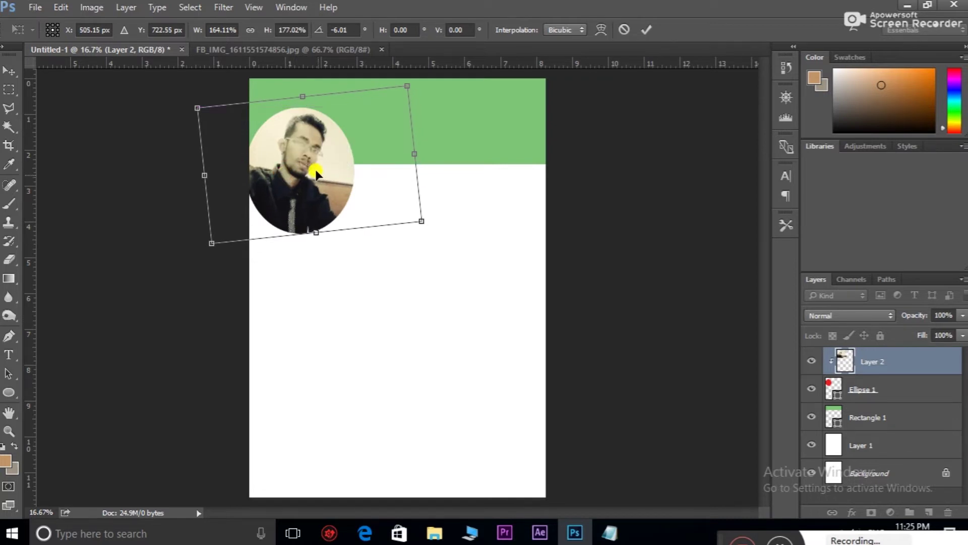
drag(418, 217, 429, 218)
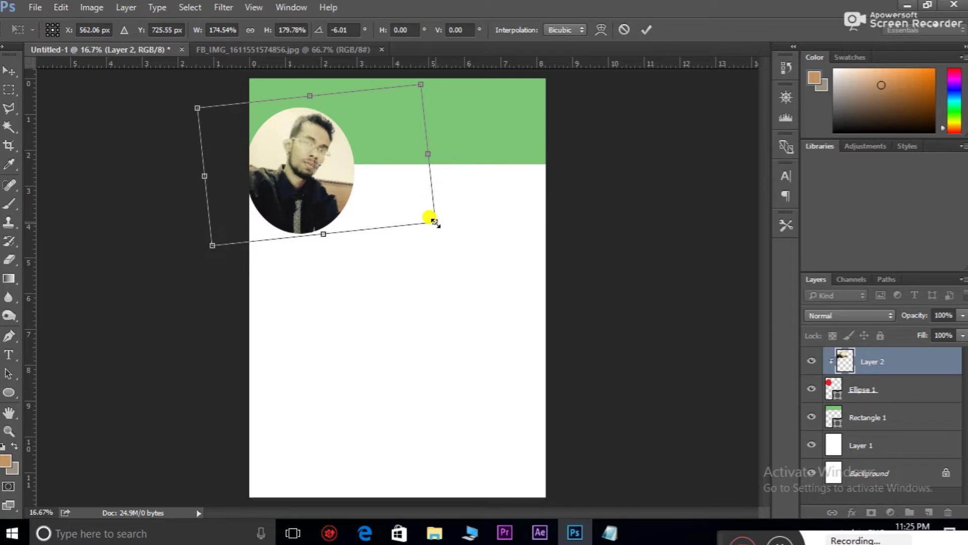
key(Return)
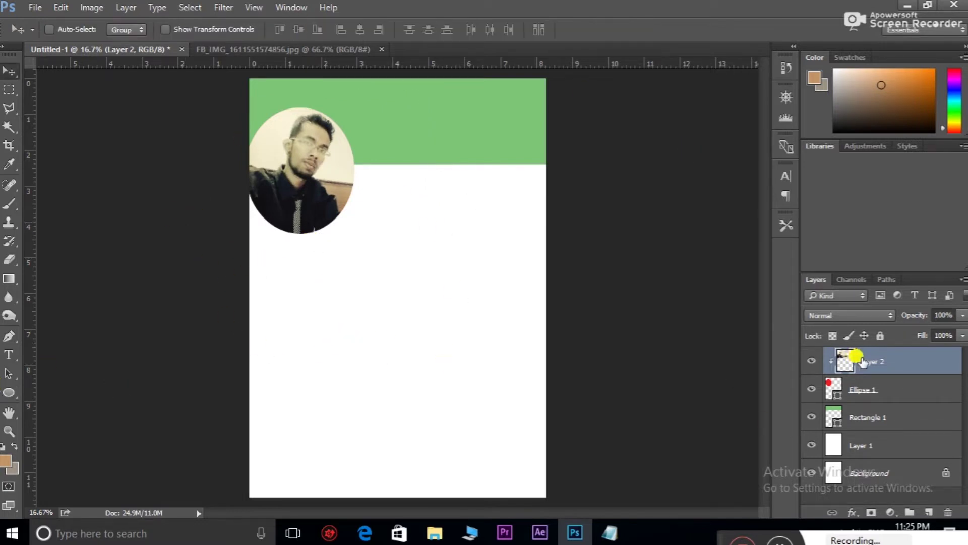
click(853, 407)
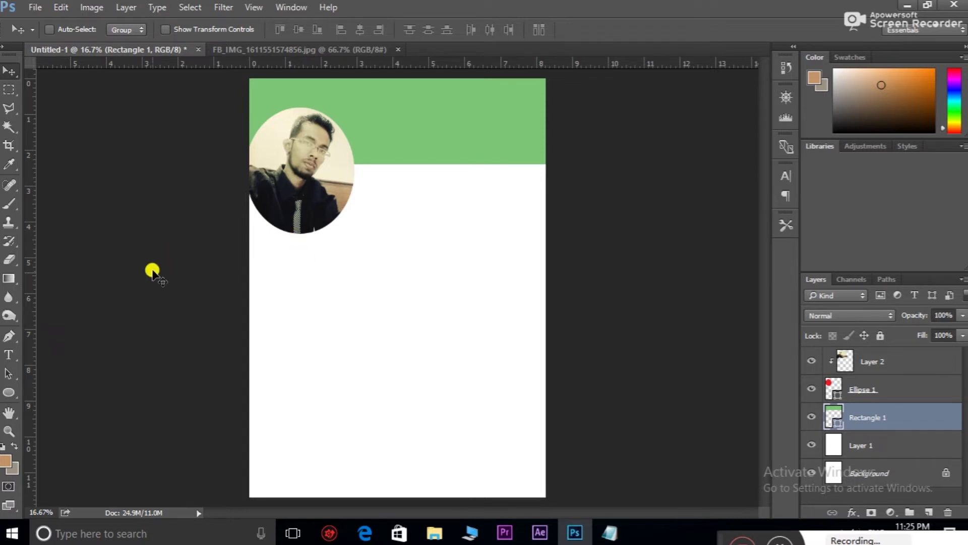
- Add a black text layer with the person's full name below the photo
click(8, 354)
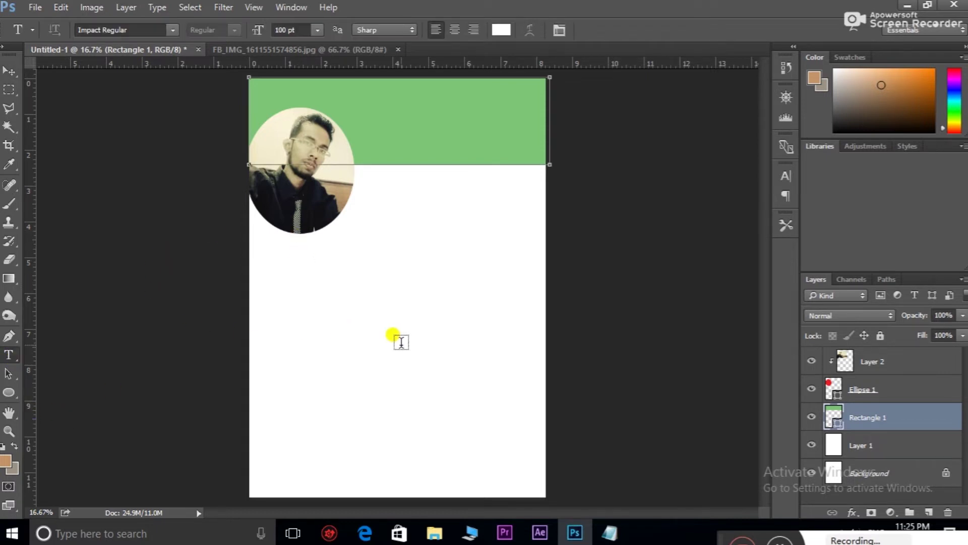
click(290, 325)
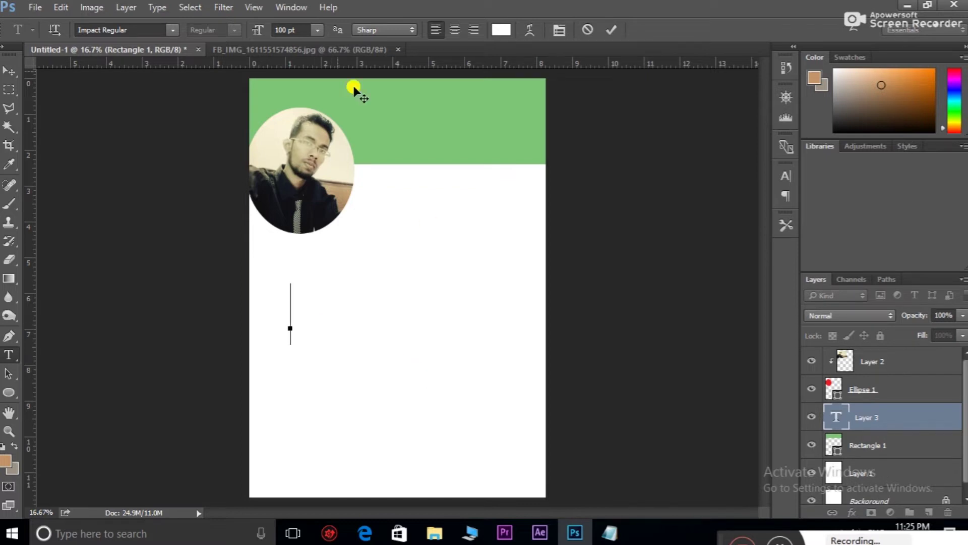
click(501, 30)
drag(590, 215, 600, 307)
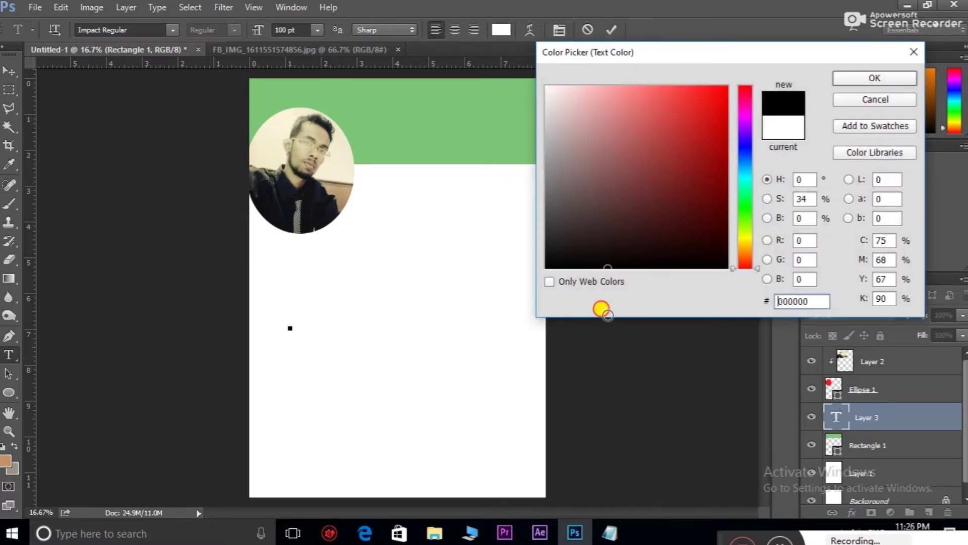
click(874, 79)
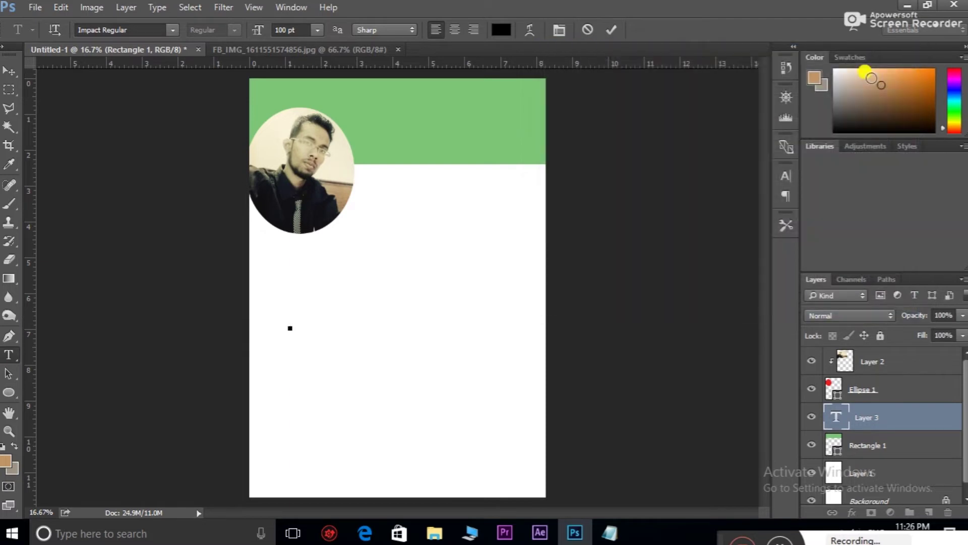
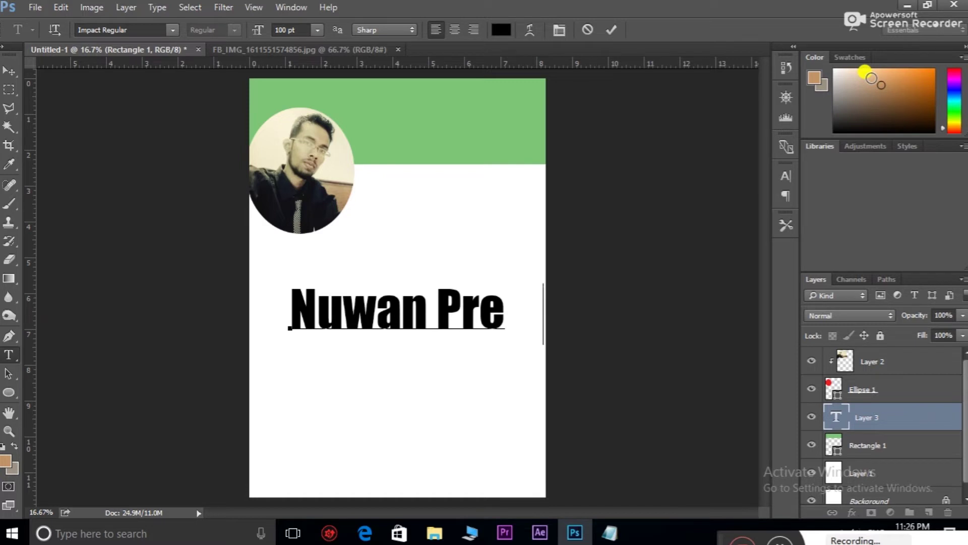
key(ctrl+Return)
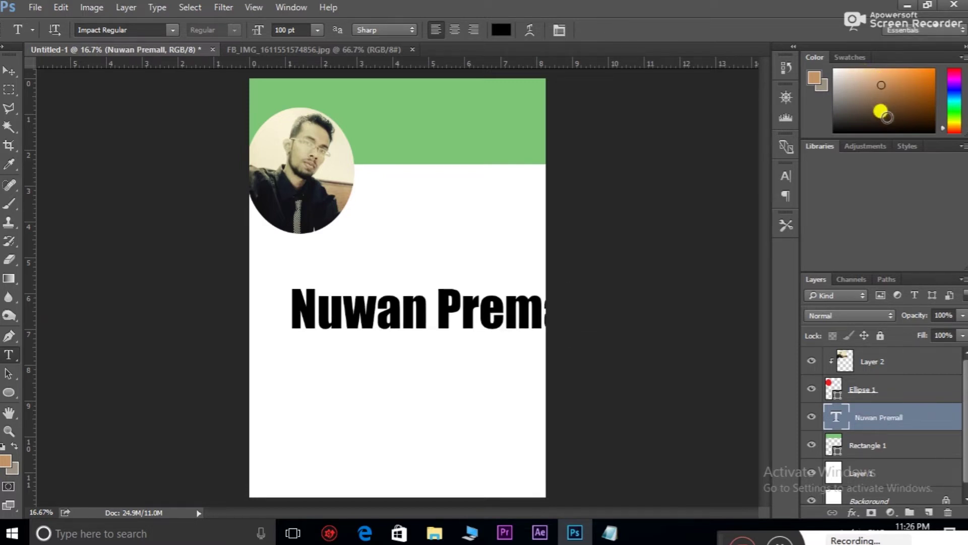
- Shift the name left and fix its typo by inserting the missing 'a'
drag(432, 311, 406, 308)
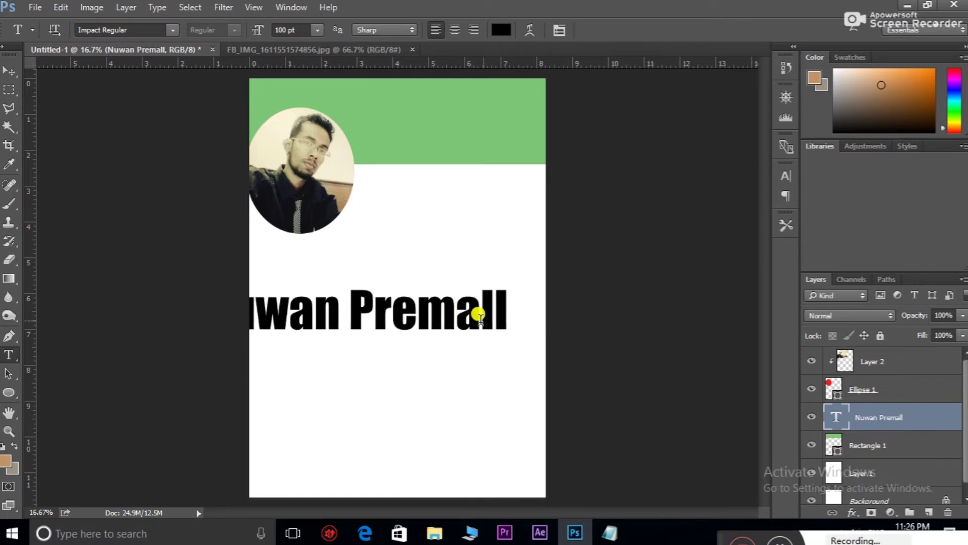
click(494, 310)
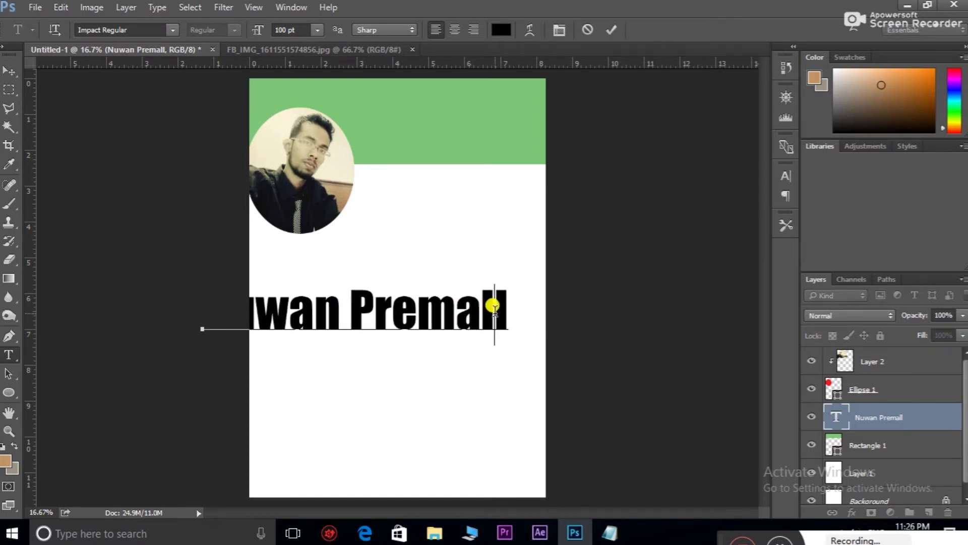
text(a)
click(619, 378)
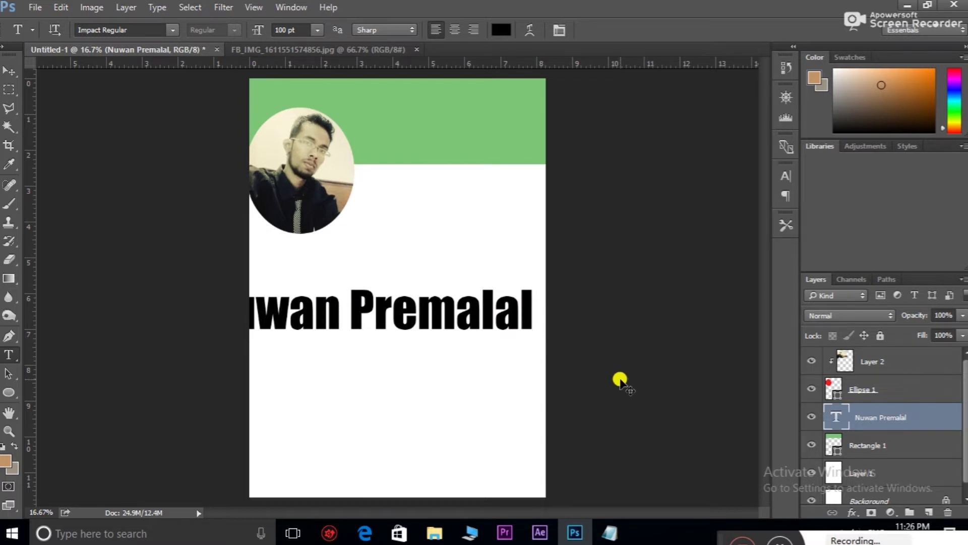
key(ctrl+t)
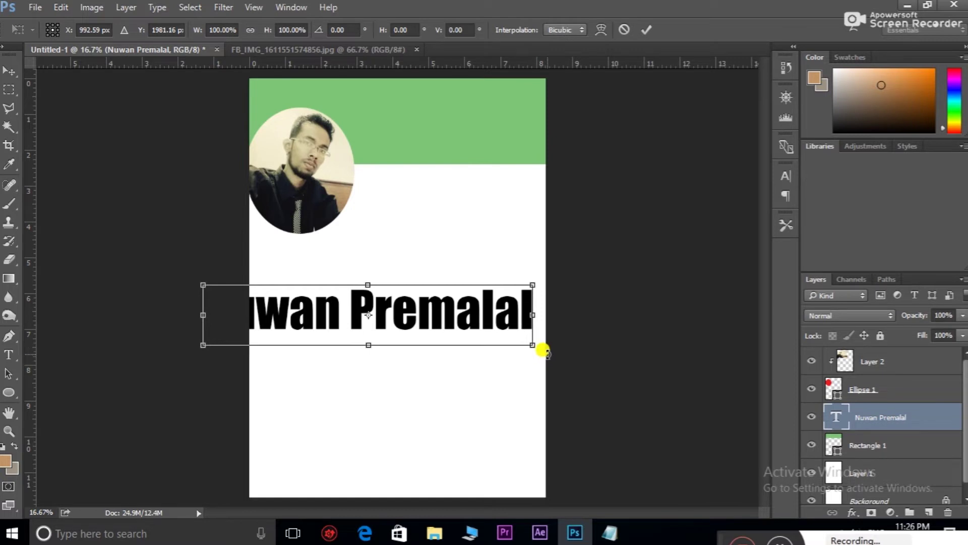
- Scale the name down to about 49.52 pt and place it on the green band beside the portrait
drag(533, 345, 375, 306)
drag(309, 298, 457, 108)
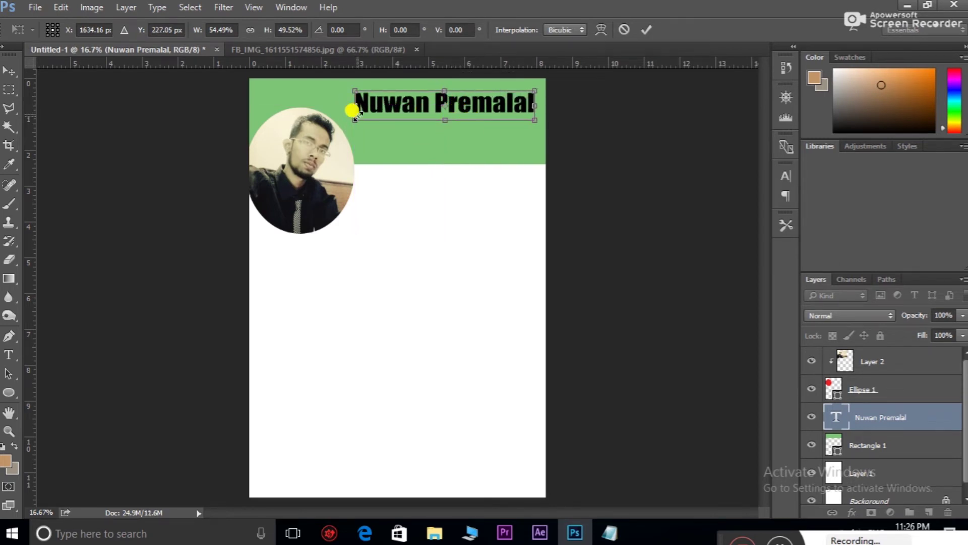
mouse_move(353, 116)
mouse_down()
mouse_move(343, 107)
mouse_move(344, 118)
mouse_up()
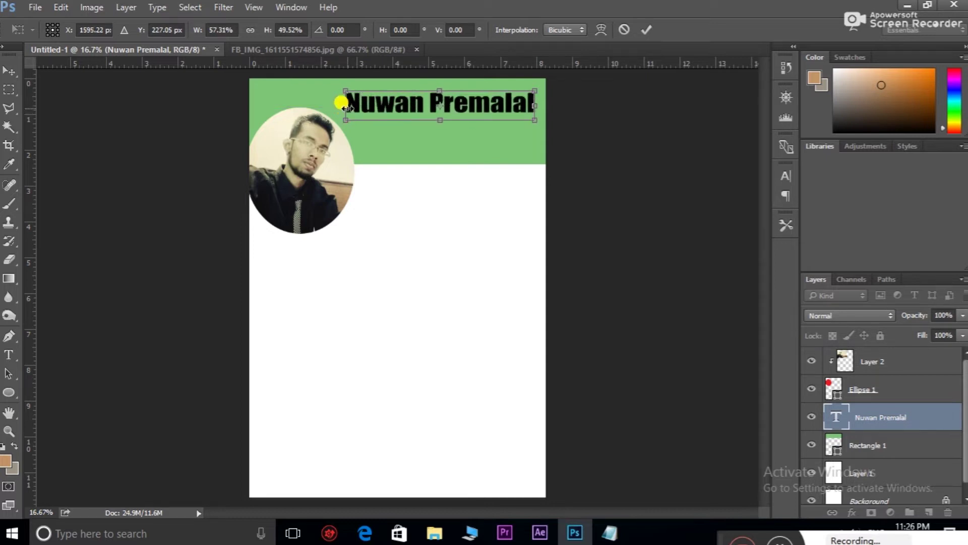
key(Return)
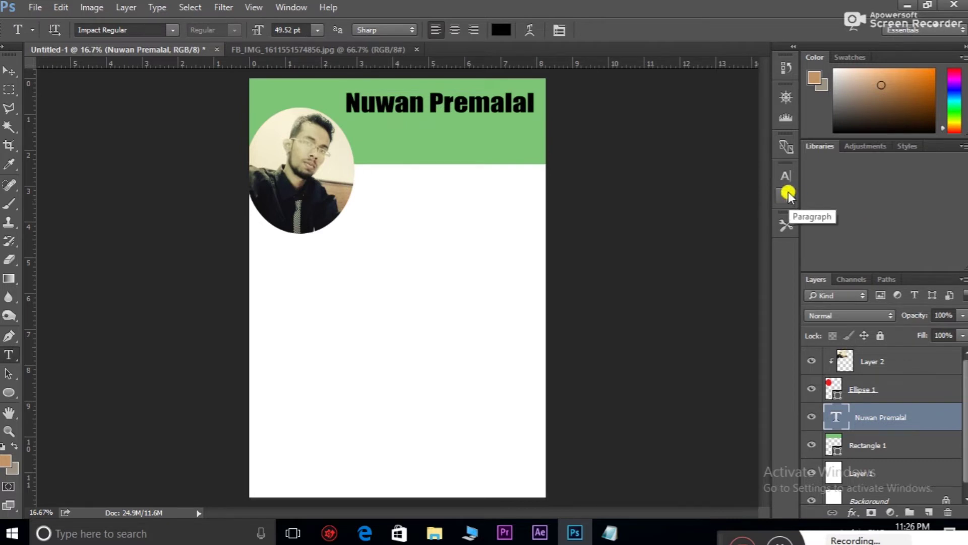
- Change the name heading's font from Impact to Humnst777 Cn BT Regular in the Character panel
click(785, 177)
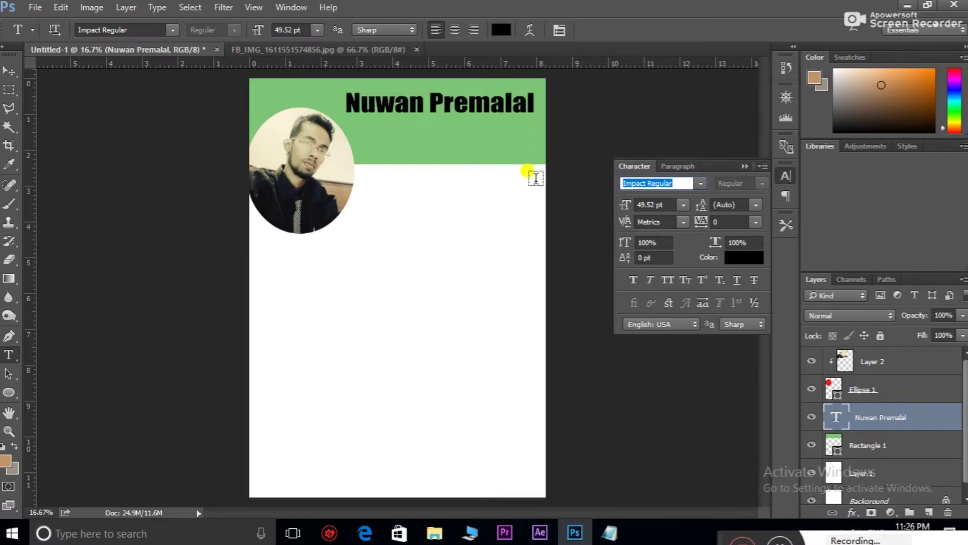
click(701, 183)
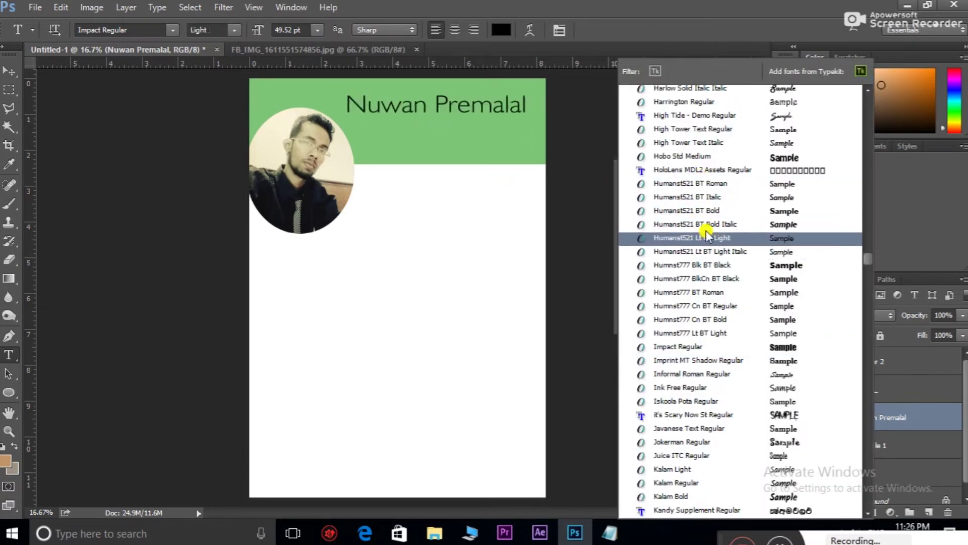
click(716, 197)
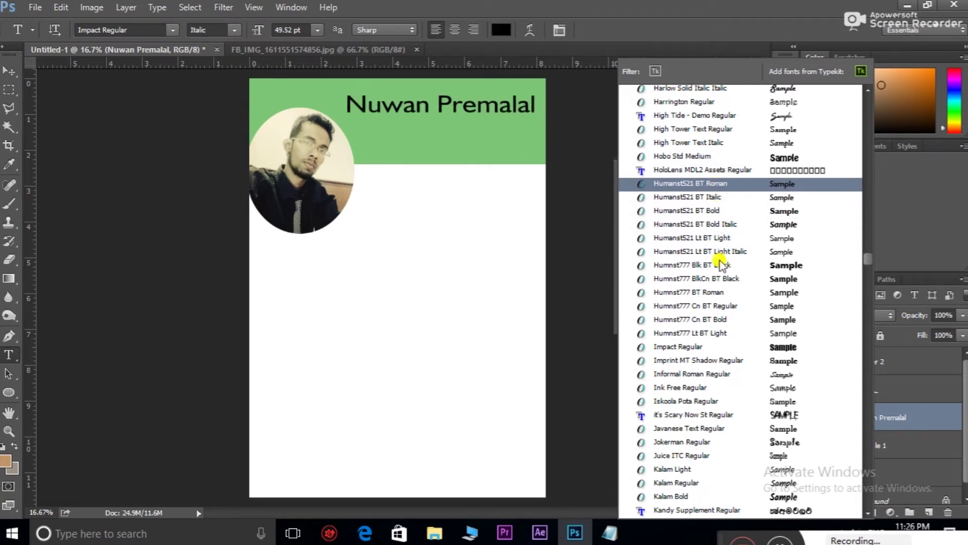
click(739, 305)
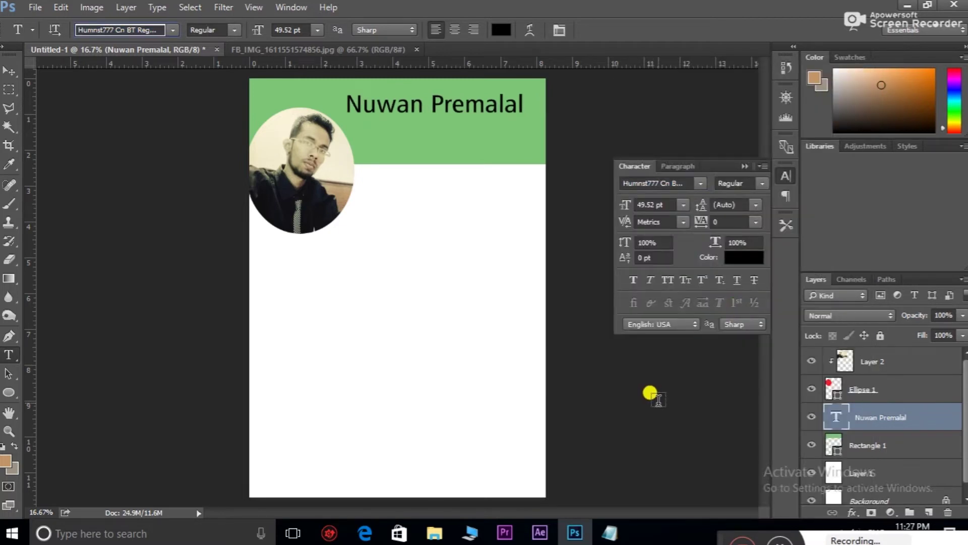
click(742, 163)
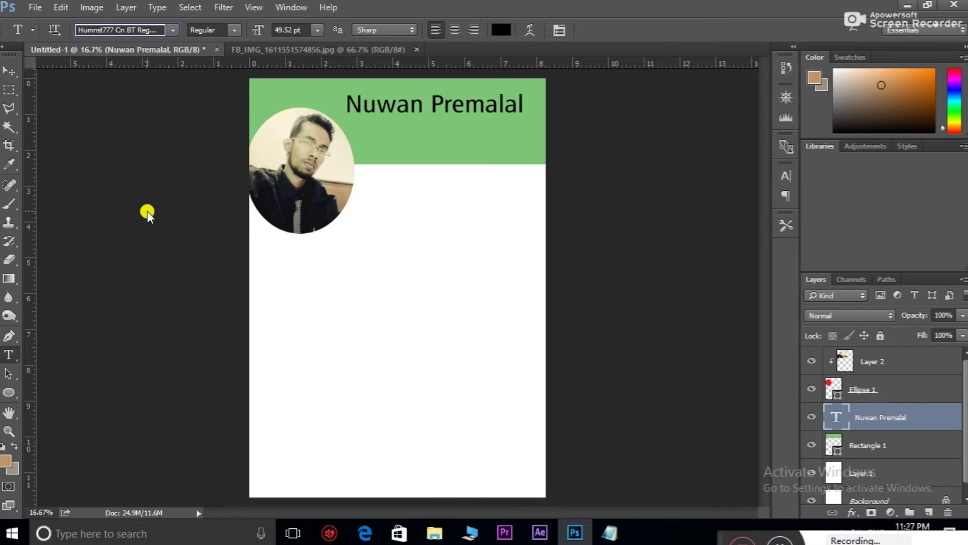
- Open facebook.png and drag it onto the CV near the name
key(ctrl+o)
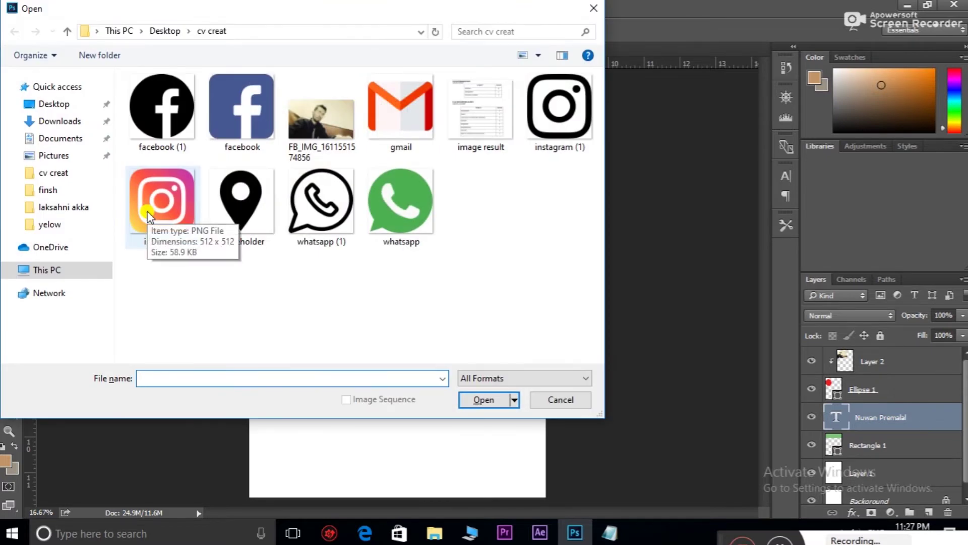
double_click(257, 129)
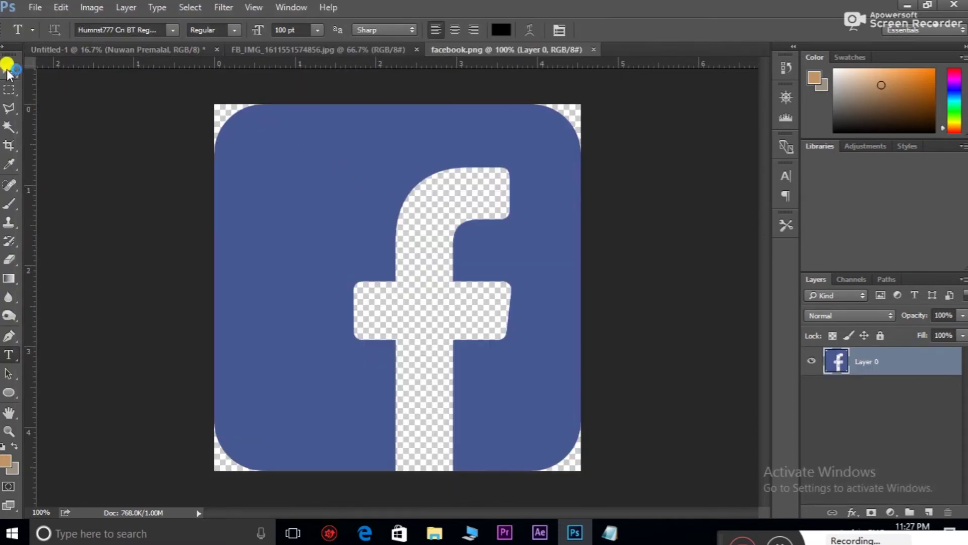
click(8, 70)
drag(250, 177, 370, 146)
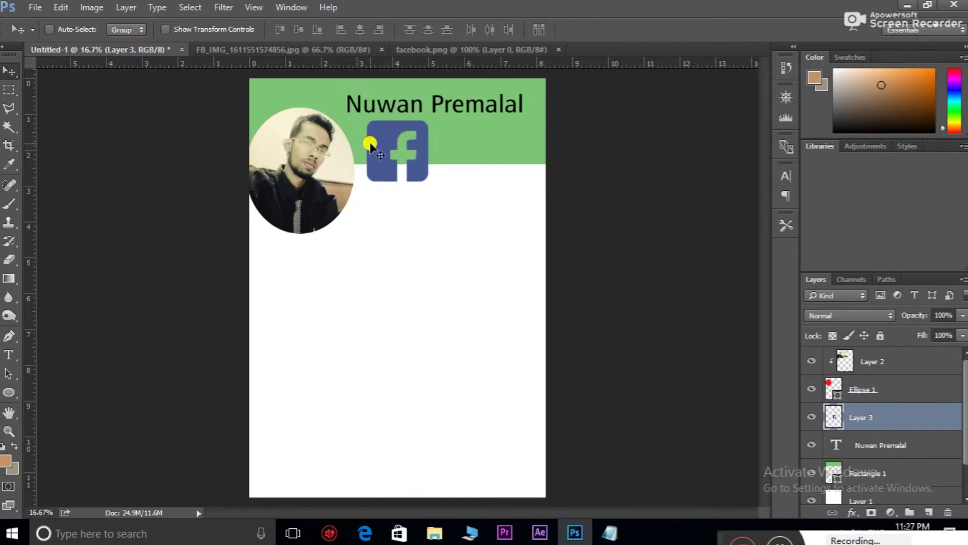
- Scale the Facebook icon down and position it on the green band under the name
key(ctrl+t)
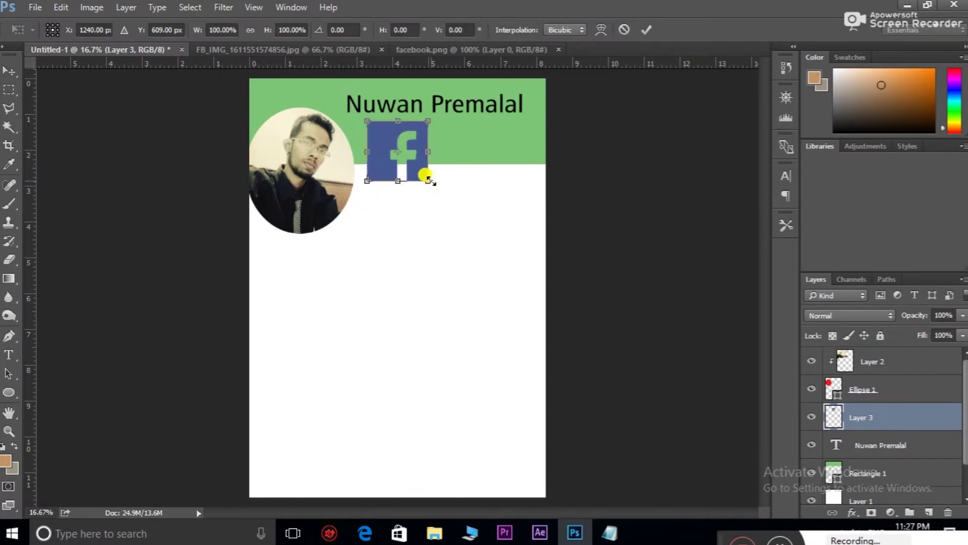
drag(423, 178, 389, 146)
key(Return)
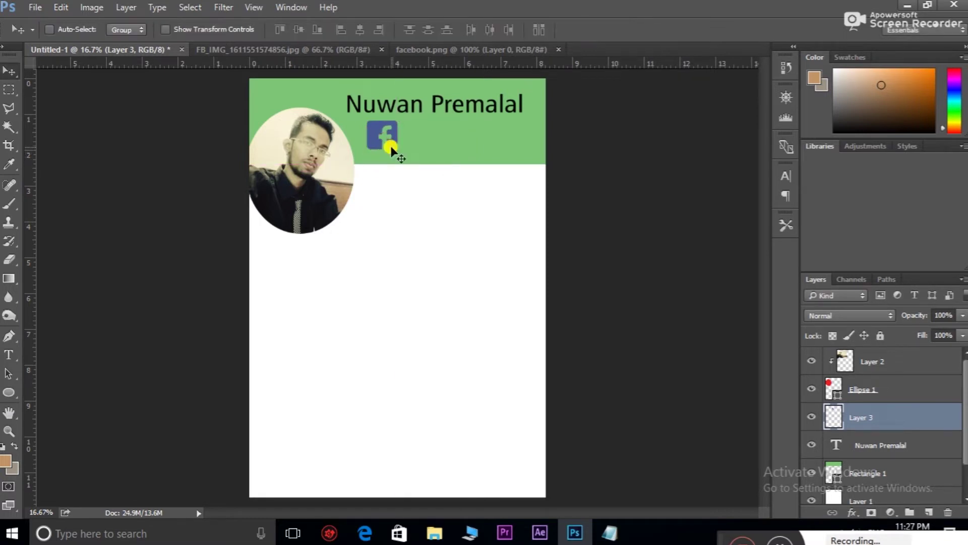
click(384, 140)
key(ctrl)
key(ctrl+t)
drag(376, 130, 374, 143)
key(Return)
key(ctrl+o)
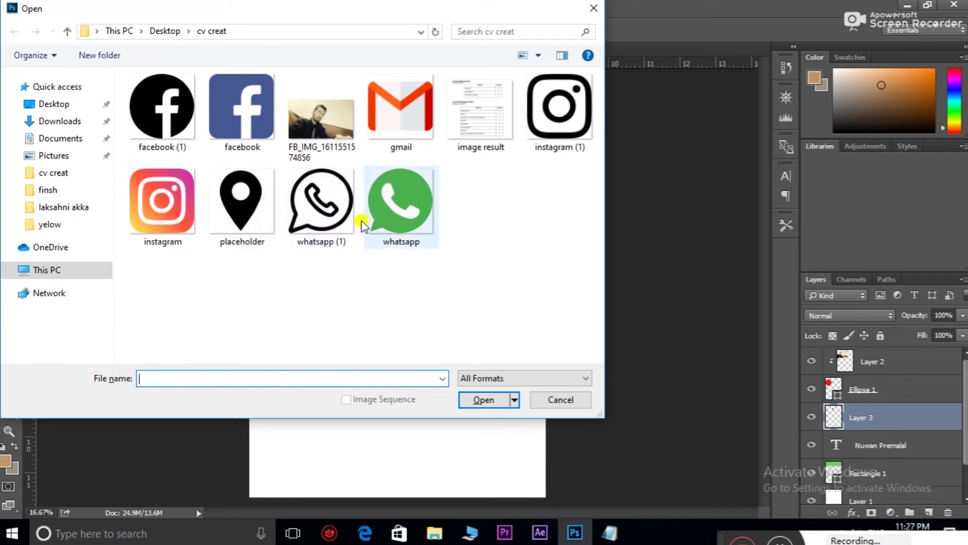
- Bring whatsapp.png into the CV as Layer 4, placed beside the Facebook icon
double_click(399, 207)
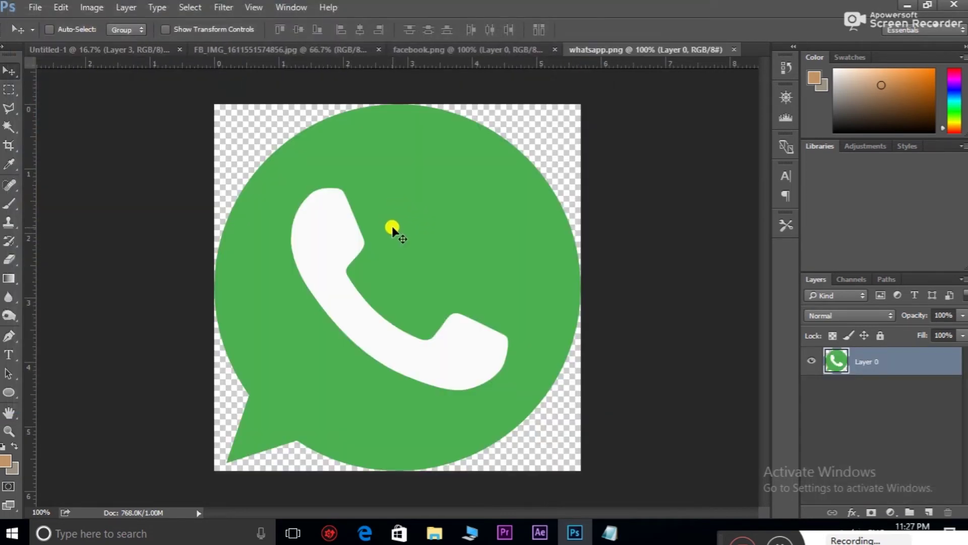
drag(341, 163, 185, 63)
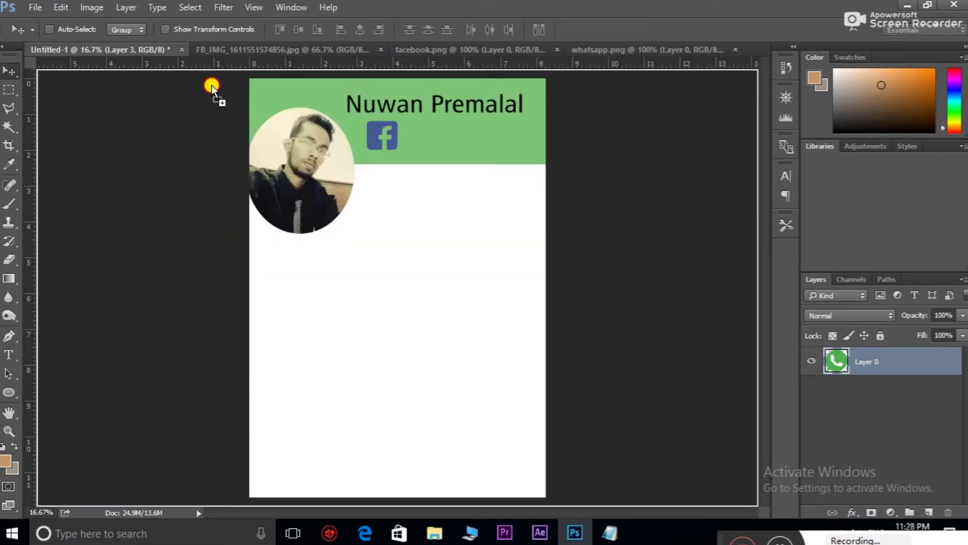
drag(427, 294, 421, 148)
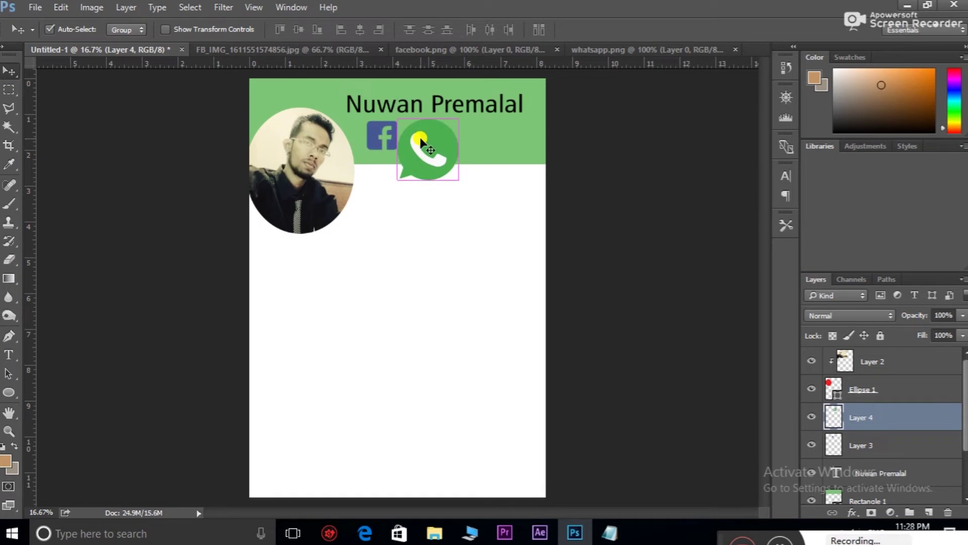
key(ctrl+t)
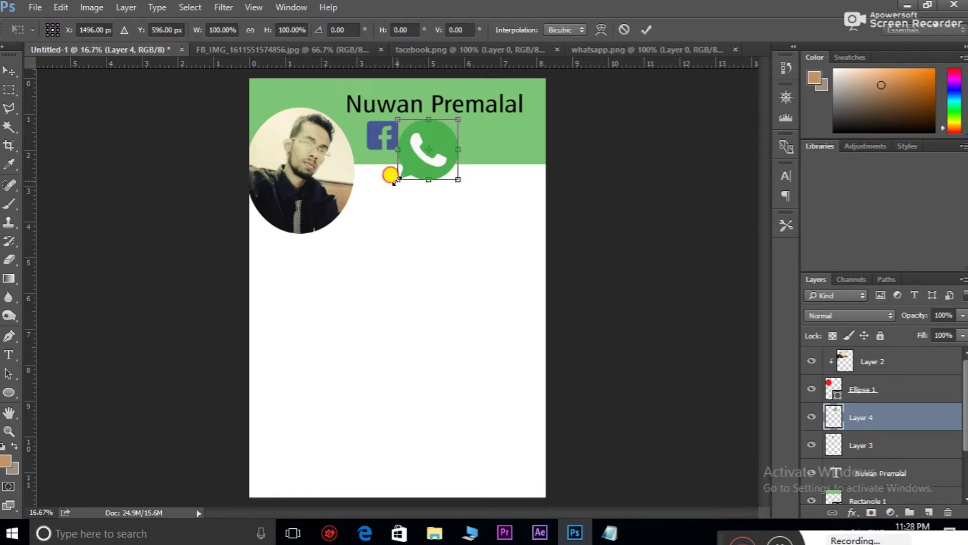
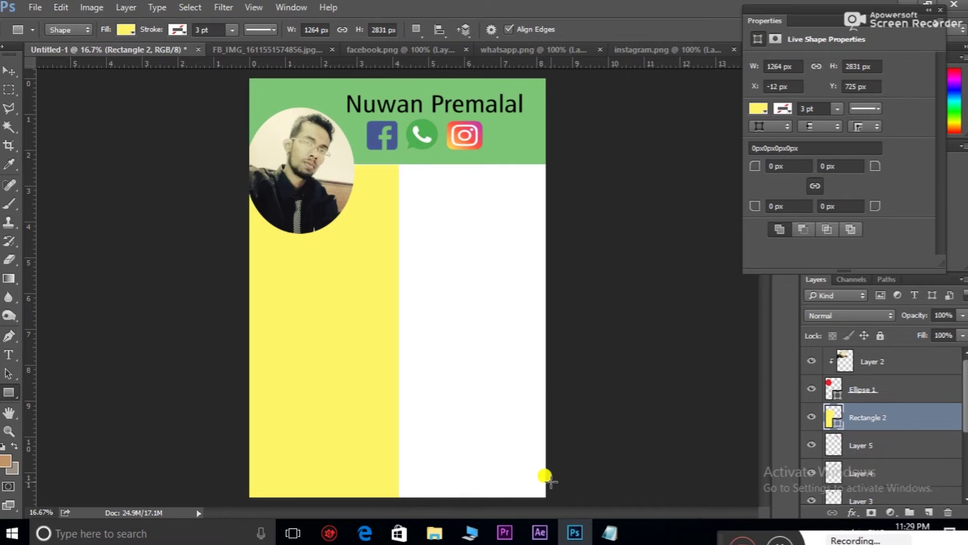
- Show the Open dialog for the cv creat folder of icon images with Ctrl+O
key(ctrl+o)
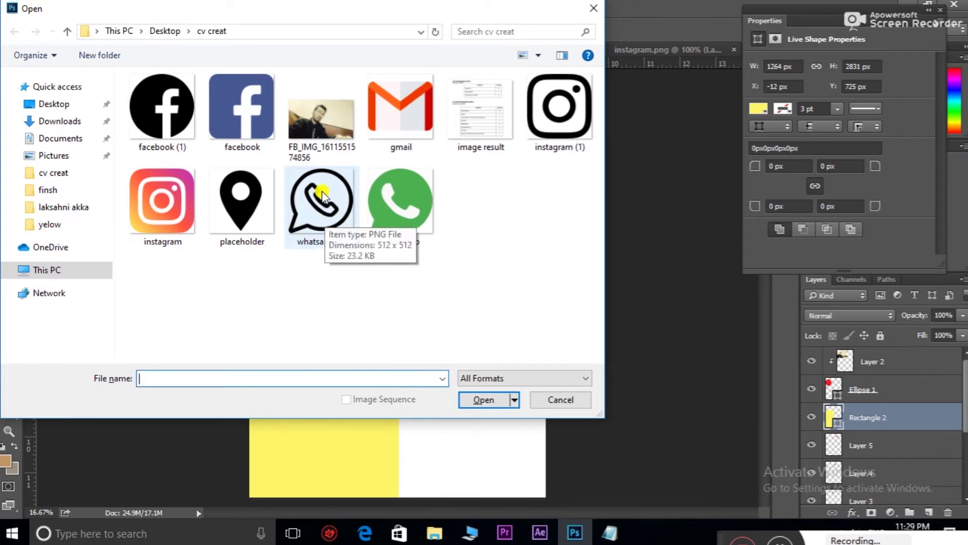
- Open whatsapp (1).png and drag the icon into the yellow sidebar of Untitled-1, below the photo
double_click(322, 196)
click(7, 72)
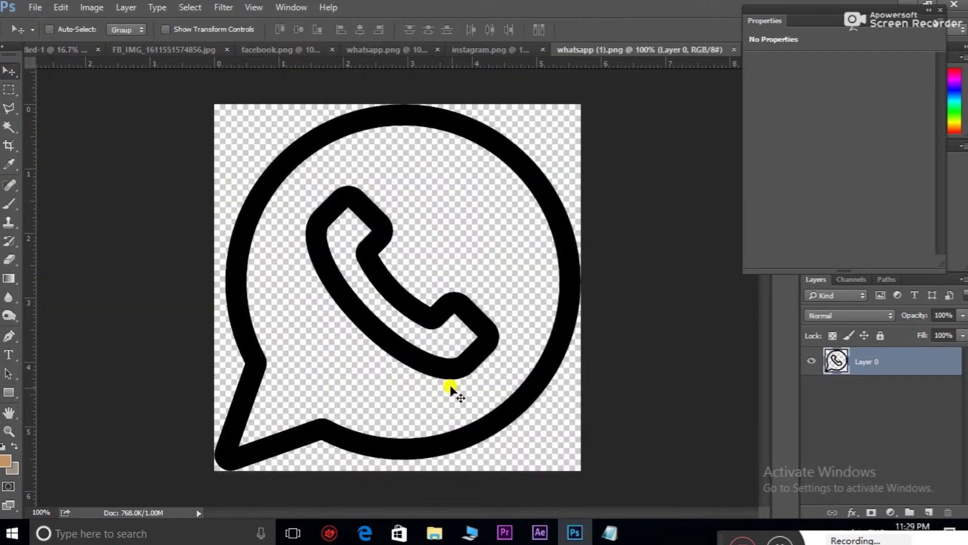
drag(454, 403, 153, 105)
drag(340, 301, 278, 299)
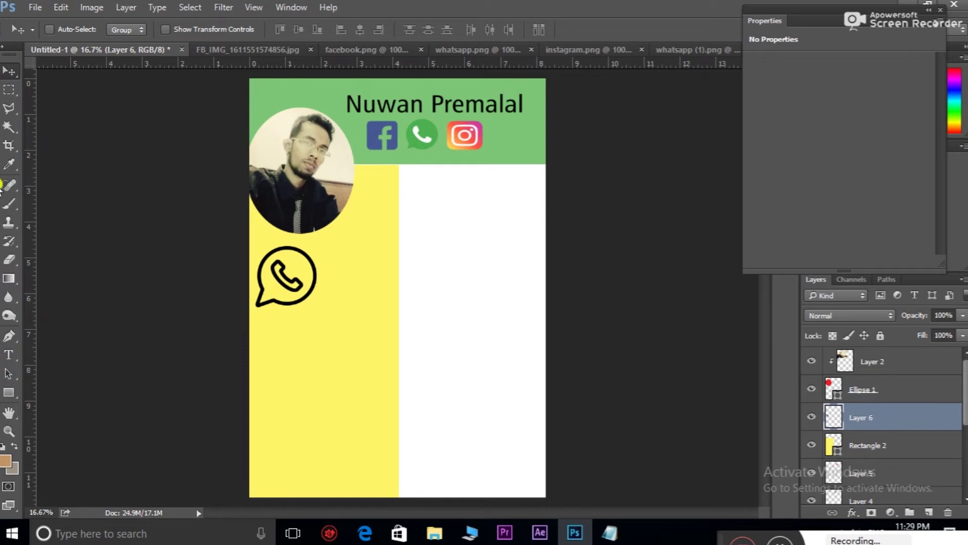
- Erase the speech-bubble outline with a large soft round eraser, leaving only the phone handset
click(7, 267)
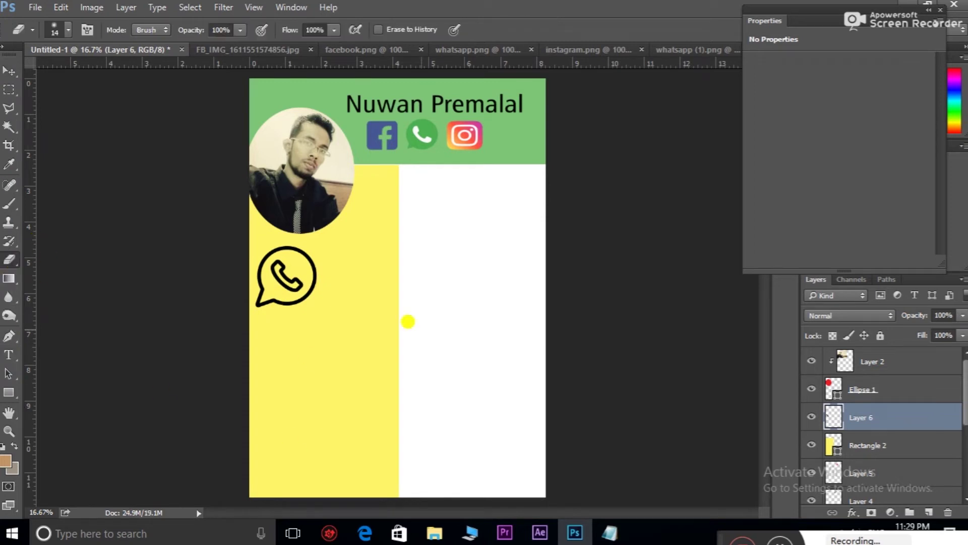
right_click(291, 301)
click(317, 426)
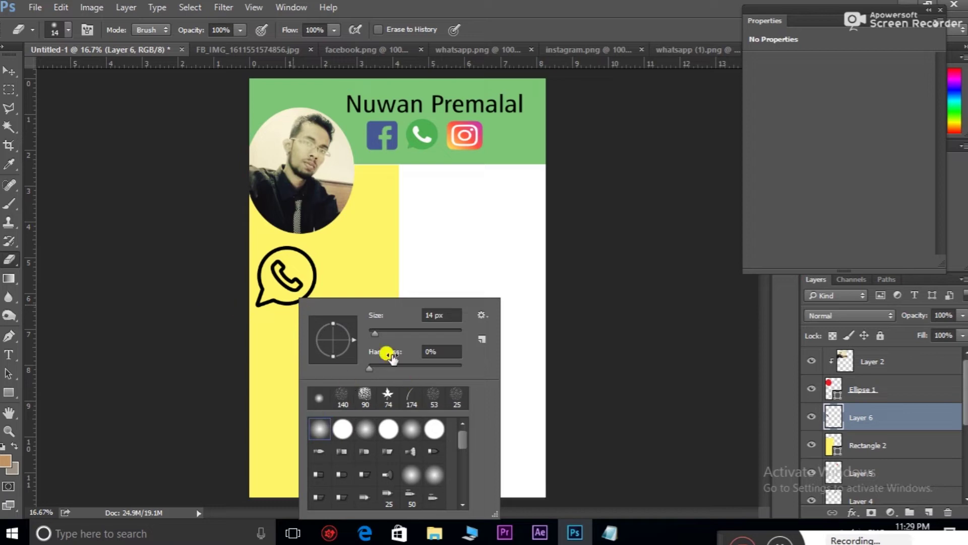
click(558, 5)
mouse_move(257, 408)
mouse_down()
mouse_move(287, 413)
mouse_move(270, 410)
mouse_move(279, 413)
mouse_up()
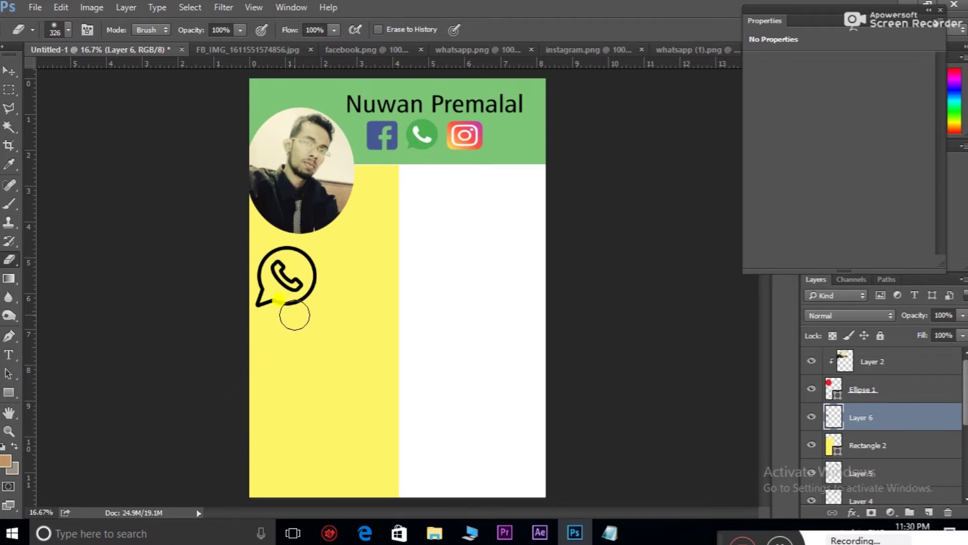
key(ctrl+plus)
key(ctrl+plus)
drag(147, 389, 247, 361)
mouse_move(261, 326)
mouse_down()
mouse_move(221, 287)
mouse_move(229, 260)
mouse_move(247, 306)
mouse_move(271, 301)
mouse_move(239, 289)
mouse_move(312, 301)
mouse_move(289, 299)
mouse_move(323, 287)
mouse_move(278, 299)
mouse_move(334, 276)
mouse_move(335, 262)
mouse_move(323, 287)
mouse_move(334, 238)
mouse_move(316, 212)
mouse_move(337, 235)
mouse_move(326, 215)
mouse_move(270, 188)
mouse_move(306, 190)
mouse_move(245, 194)
mouse_move(248, 183)
mouse_move(223, 229)
mouse_move(222, 210)
mouse_move(217, 259)
mouse_up()
click(228, 276)
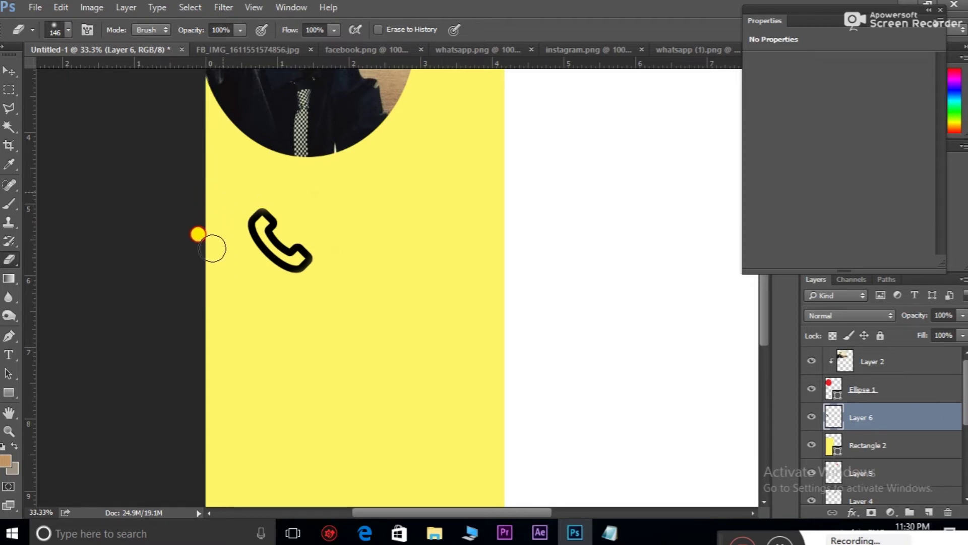
mouse_move(263, 327)
mouse_down()
mouse_move(233, 324)
mouse_move(322, 160)
mouse_move(337, 210)
mouse_move(475, 271)
mouse_up()
- Scale the phone icon down to about 0.86 by 0.97 inches
key(ctrl+minus)
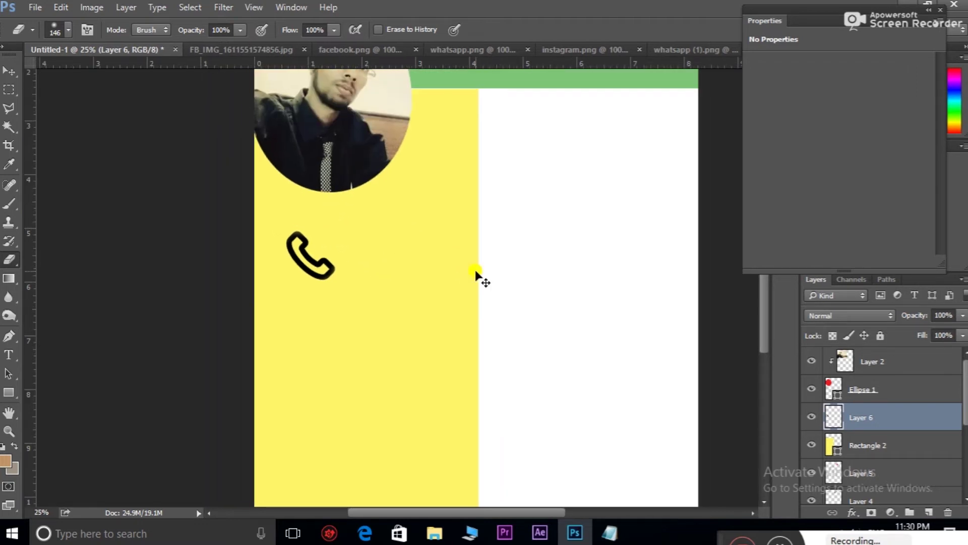
key(ctrl+t)
drag(354, 299, 308, 260)
key(Return)
key(e)
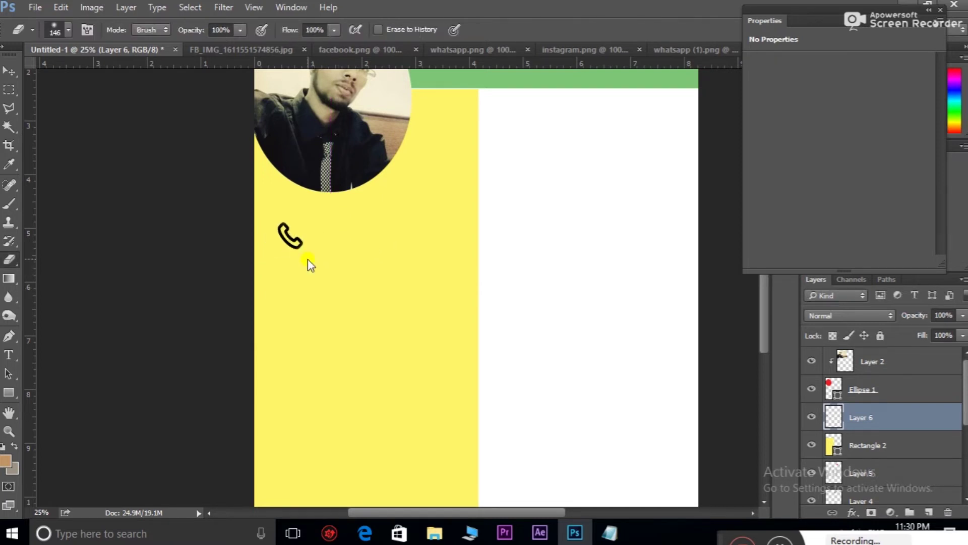
click(10, 354)
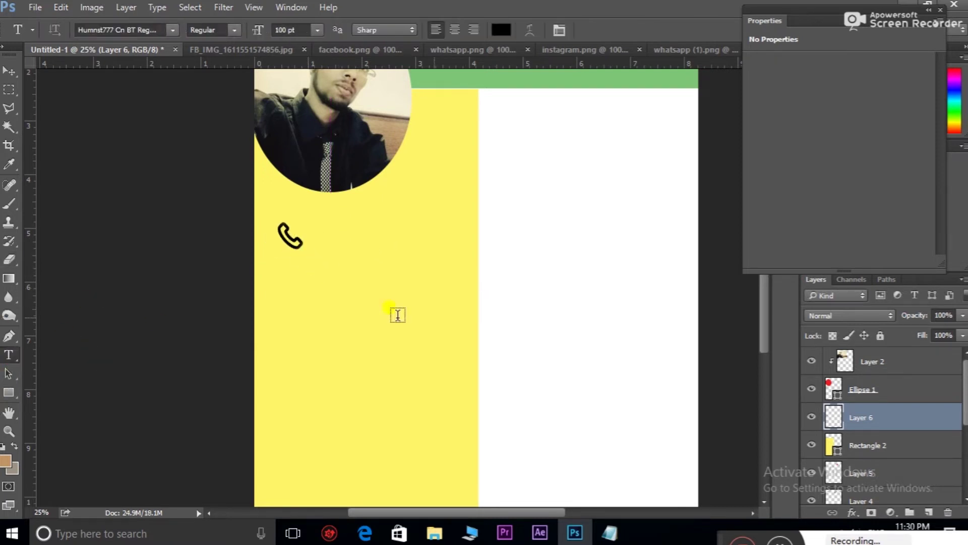
- Type the phone number as a text line next to the handset icon
click(312, 269)
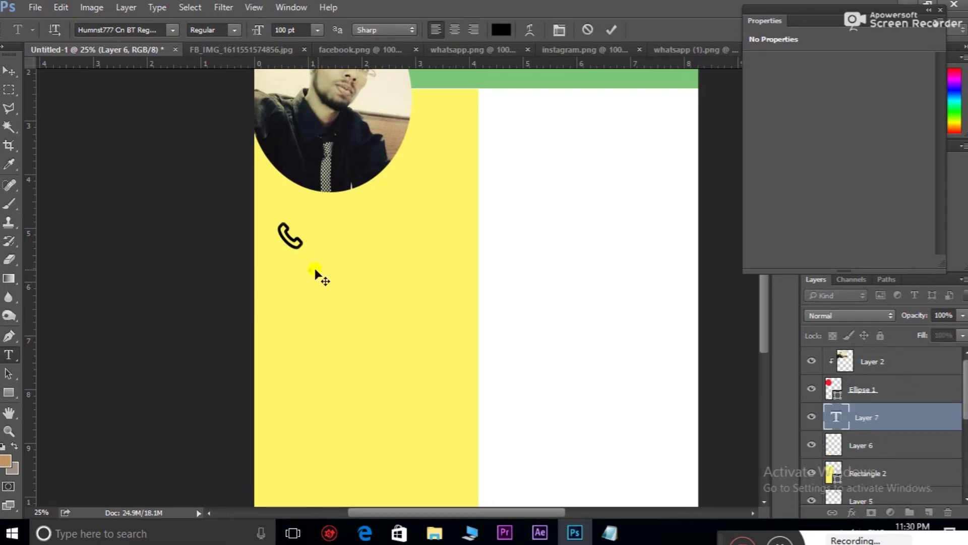
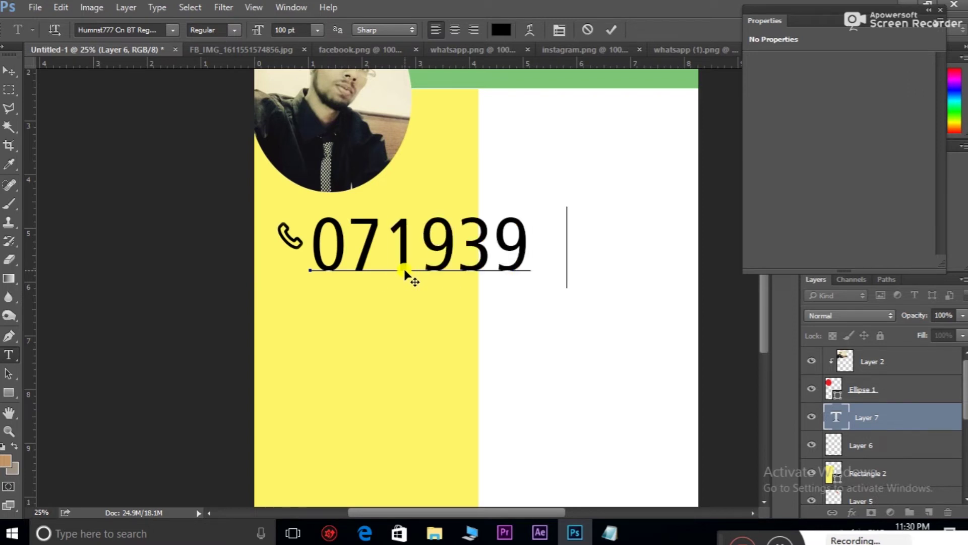
key(ctrl+Return)
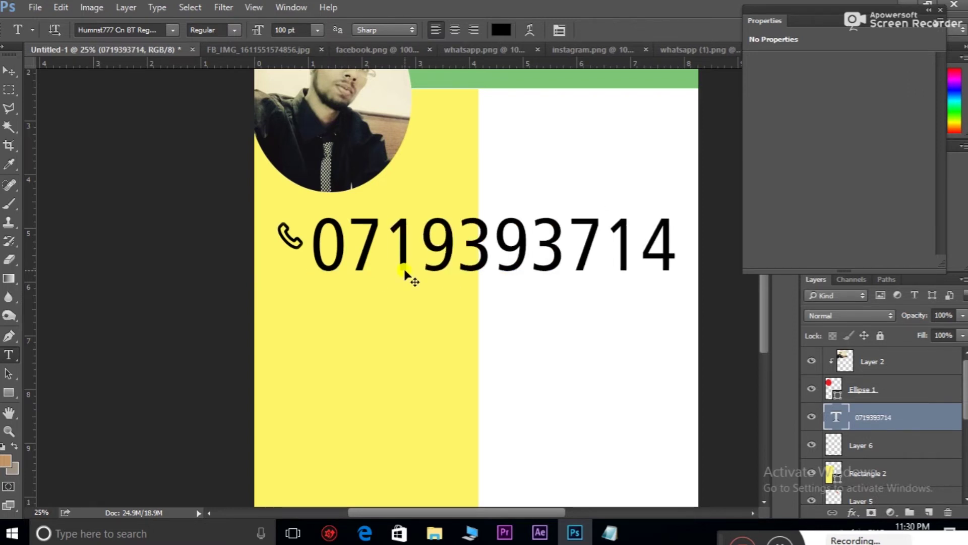
- Shrink the phone number text and move it beside the handset icon
key(ctrl+t)
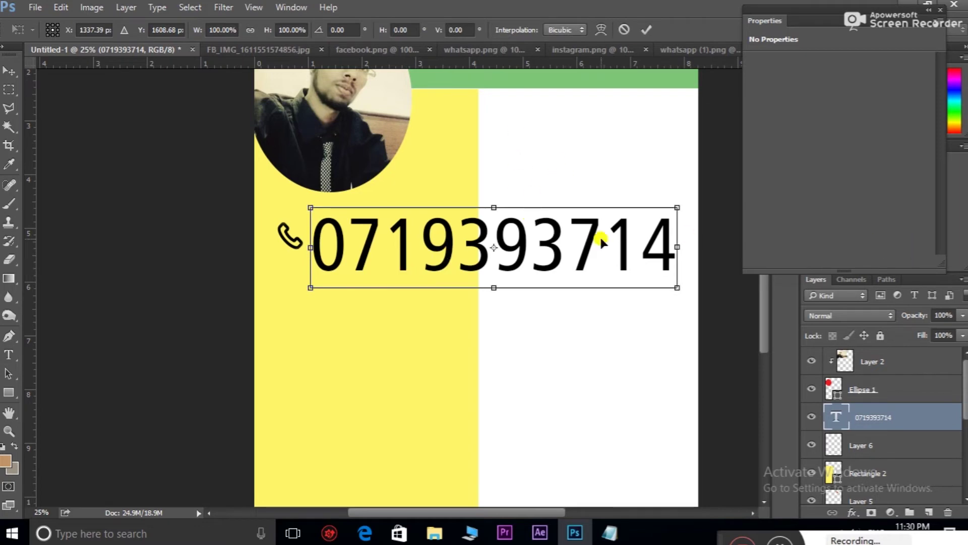
drag(677, 207, 438, 265)
key(Return)
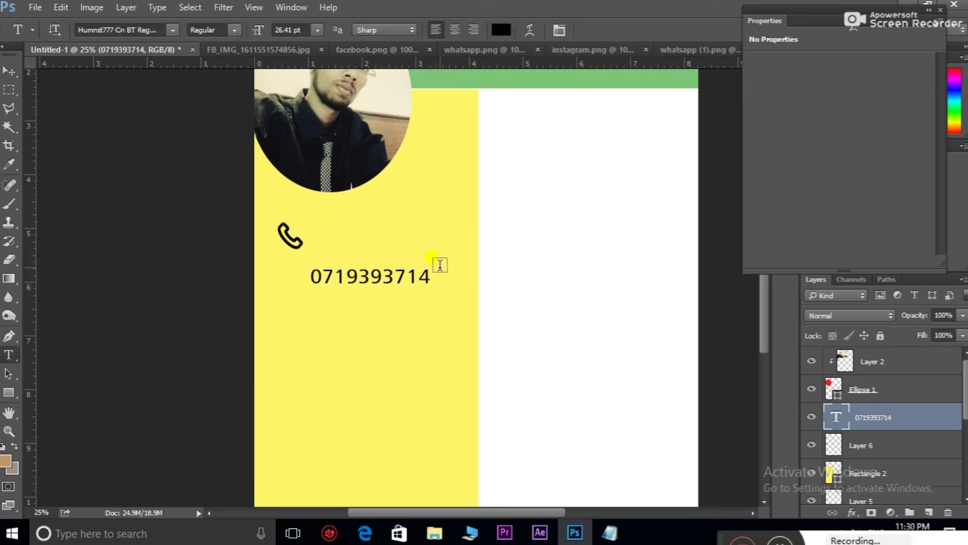
drag(364, 281, 361, 234)
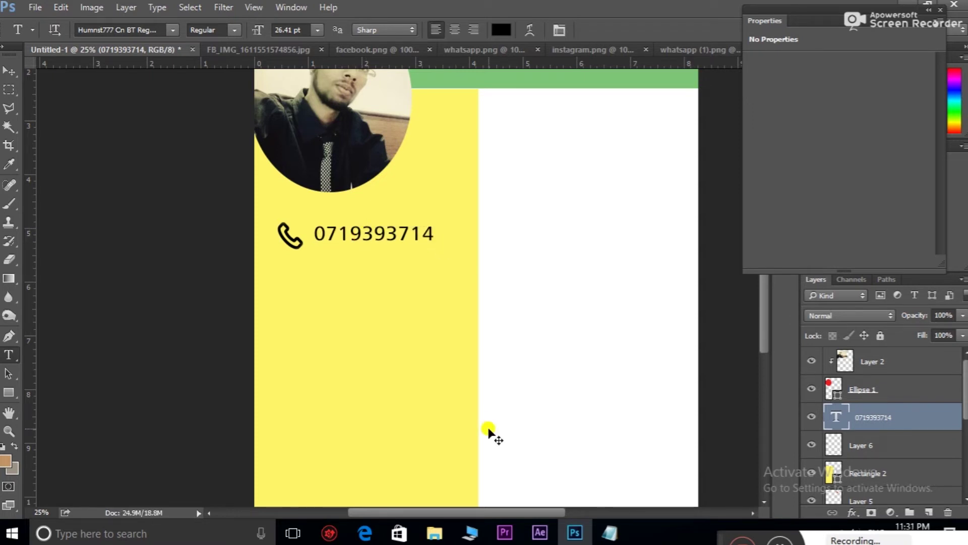
key(ctrl+o)
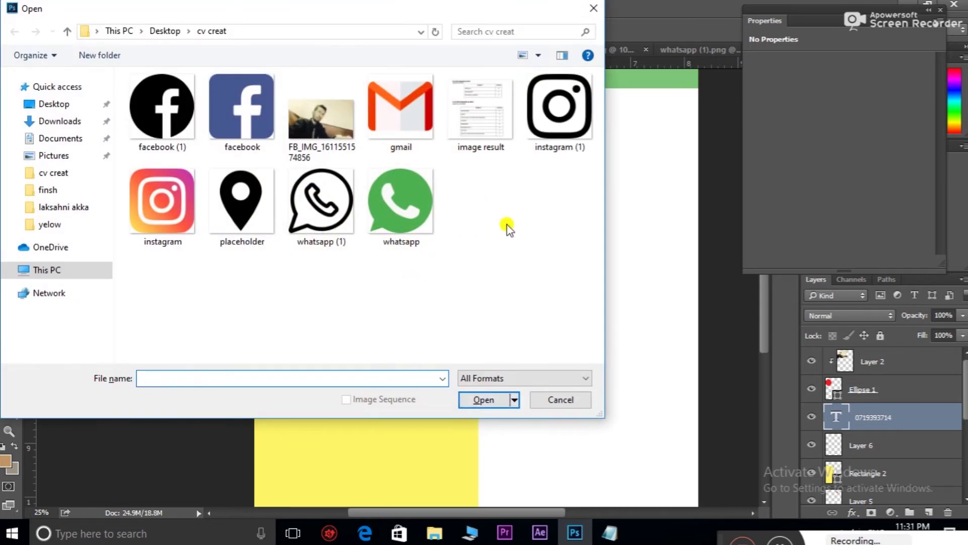
- Open gmail.png and drag the Gmail icon into the CV document
double_click(395, 130)
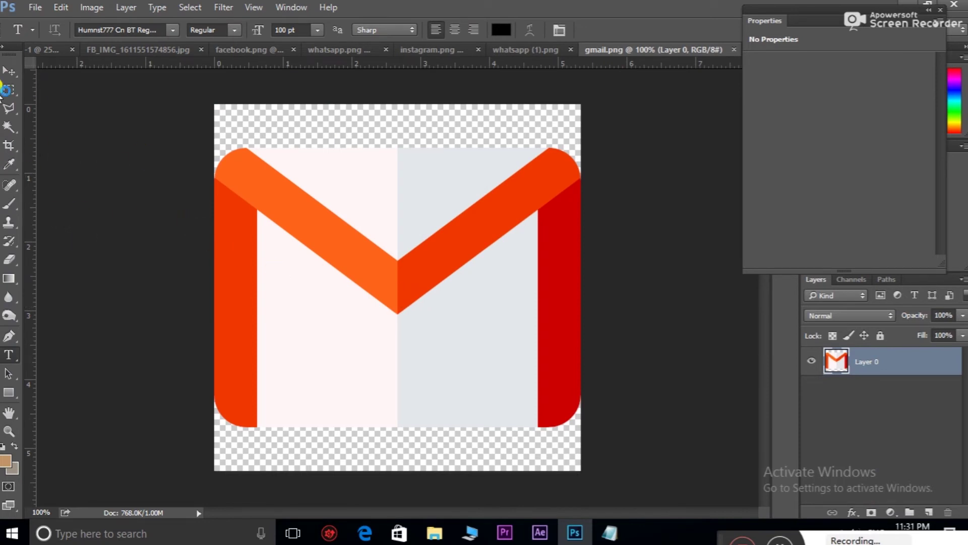
click(11, 65)
drag(368, 271, 304, 306)
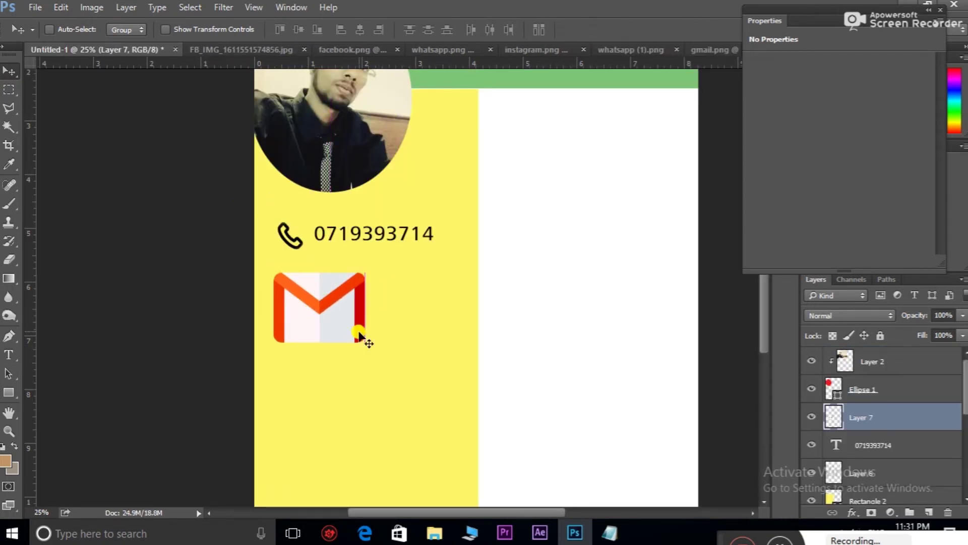
- Shrink the Gmail icon, place it under the phone number, and start a text line beside it
key(ctrl+t)
drag(363, 344, 302, 299)
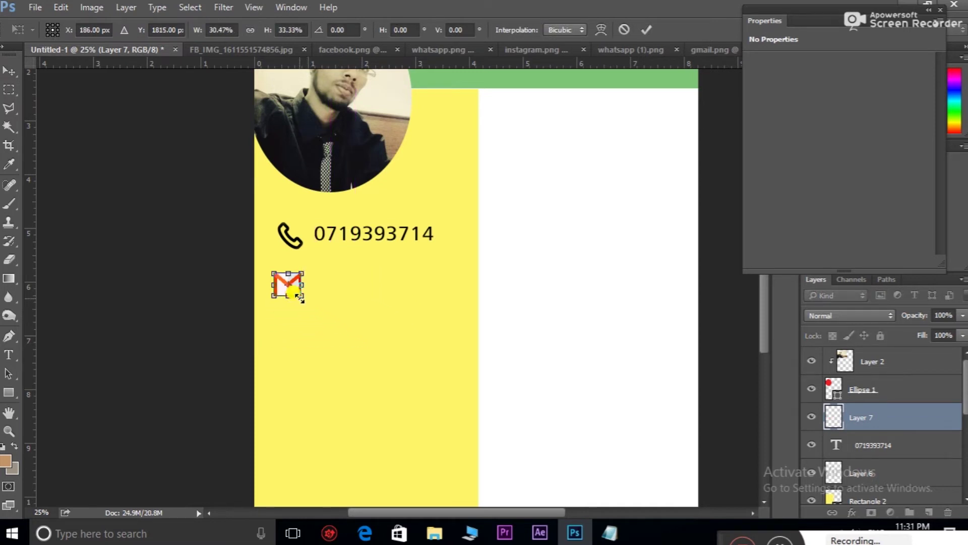
key(Return)
drag(295, 288, 297, 274)
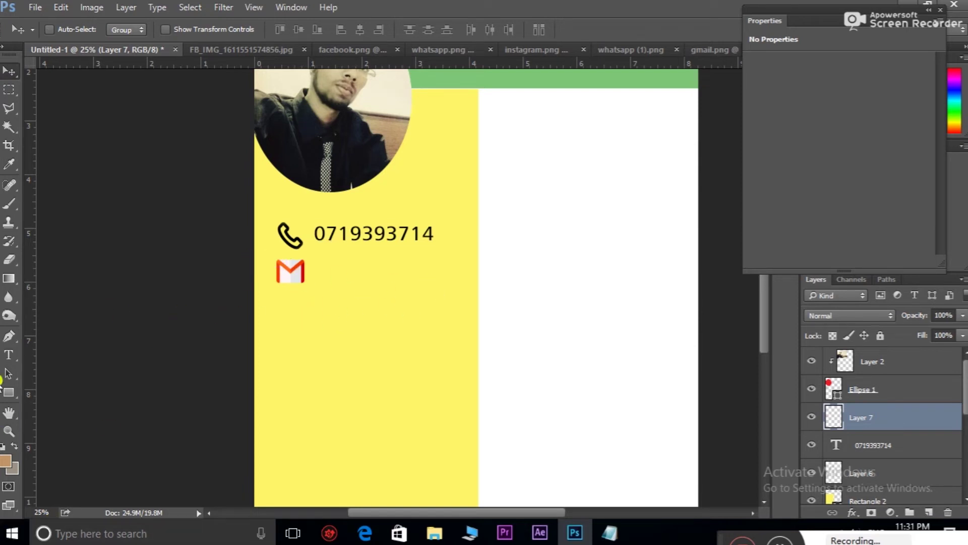
click(9, 355)
click(315, 280)
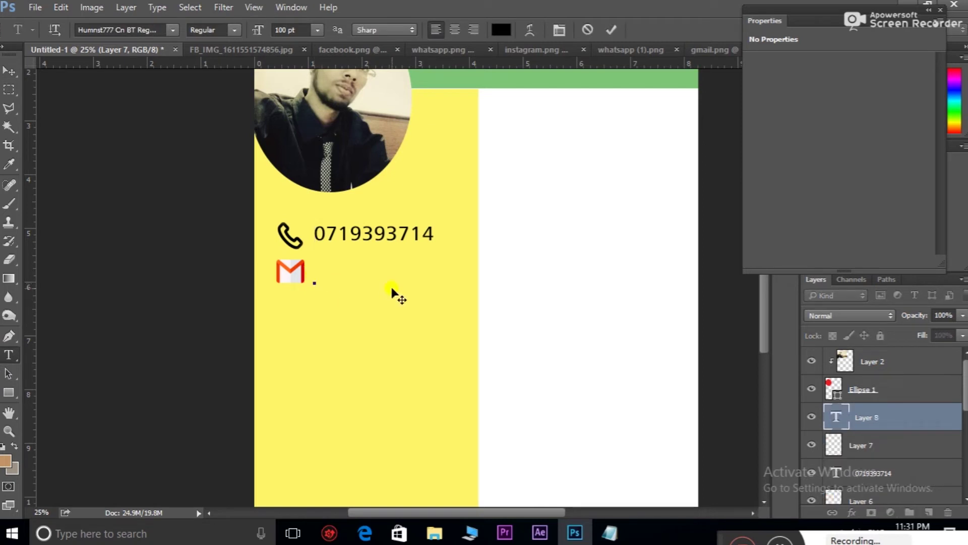
- Set the text size to 50 pt
click(290, 30)
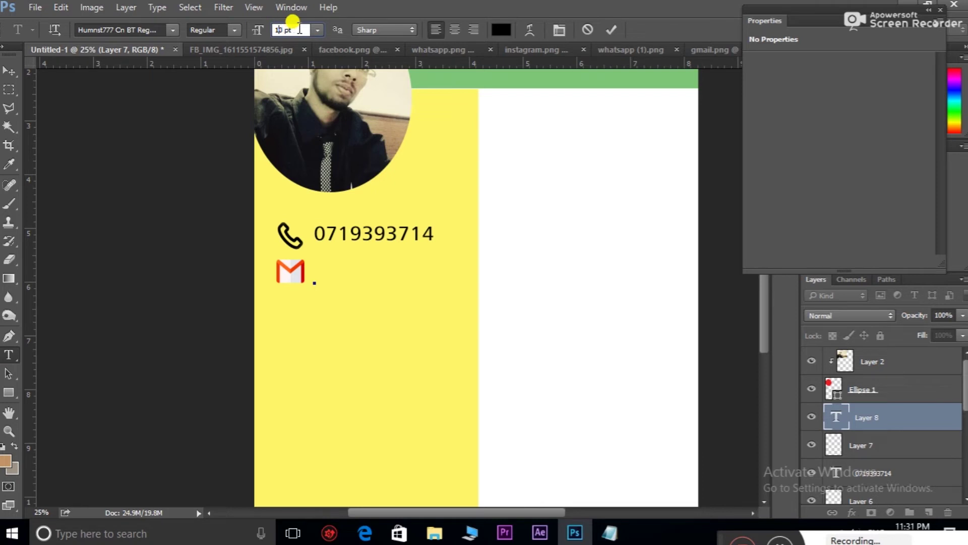
key(Return)
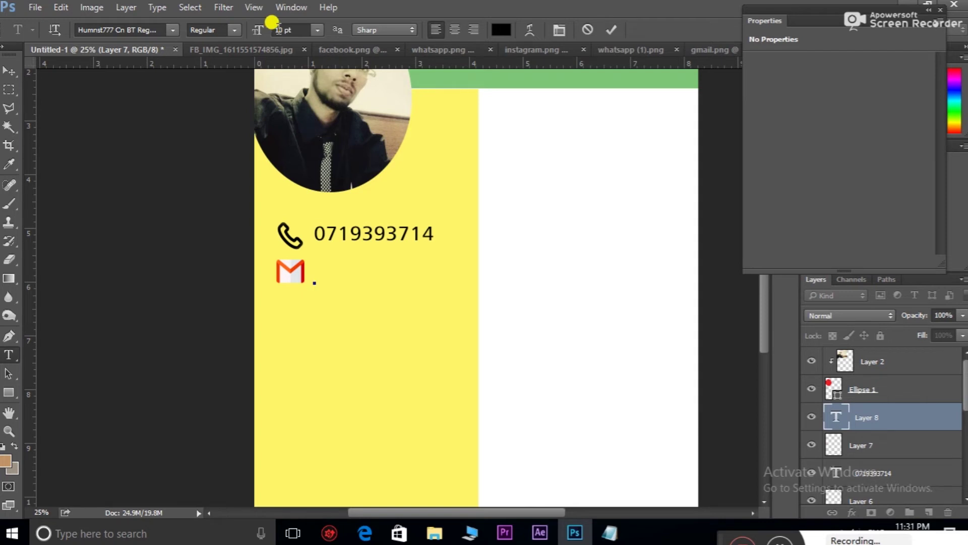
text(5)
key(Return)
- Type the e-mail address beside the Gmail icon, fixing typos
text(ni)
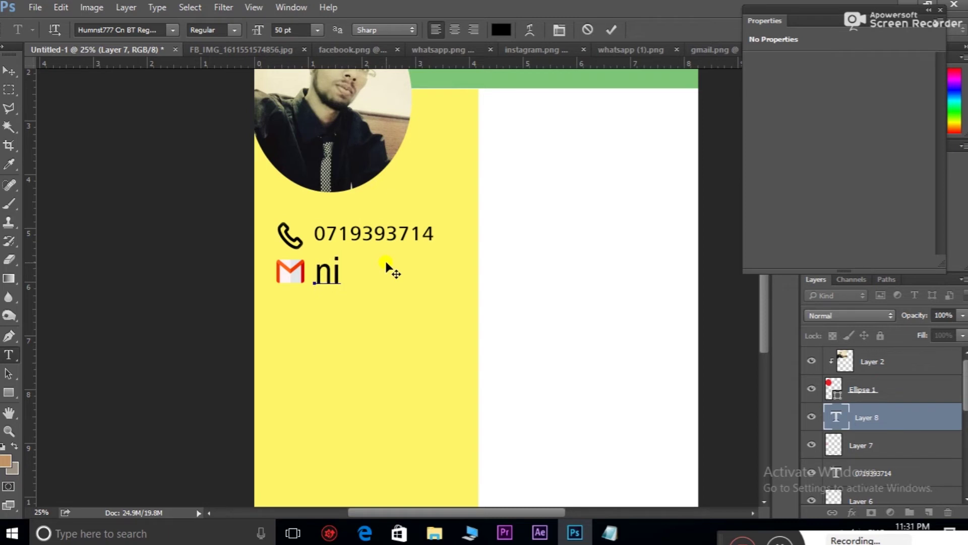
key(BackSpace)
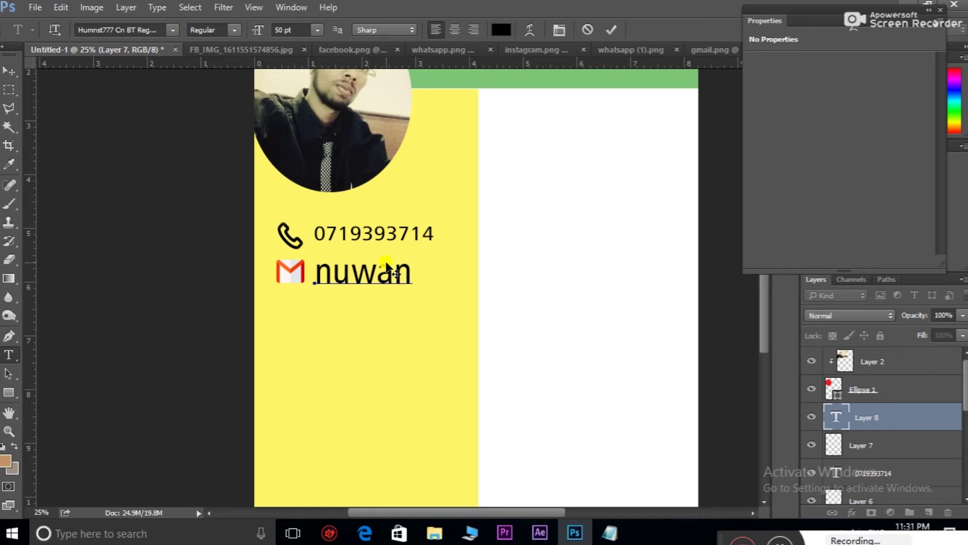
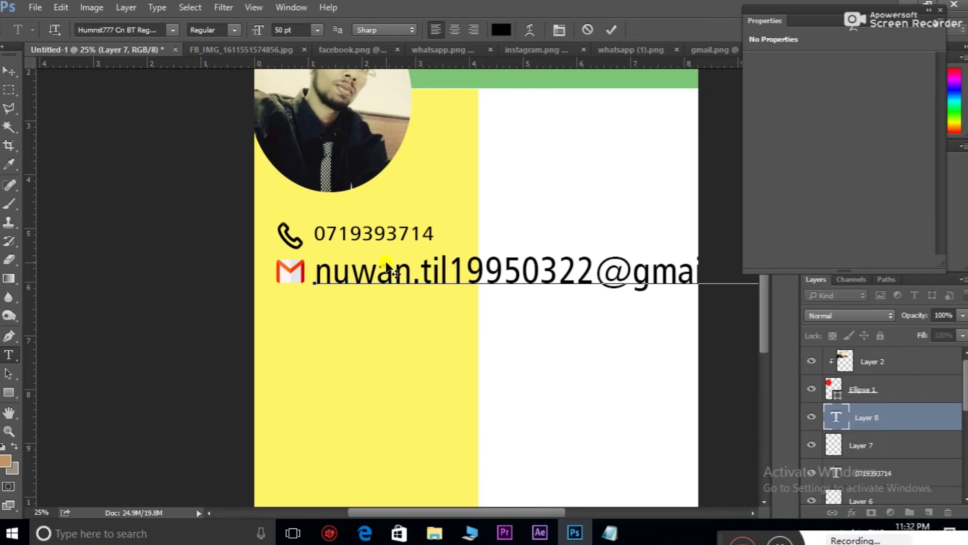
key(ctrl+Return)
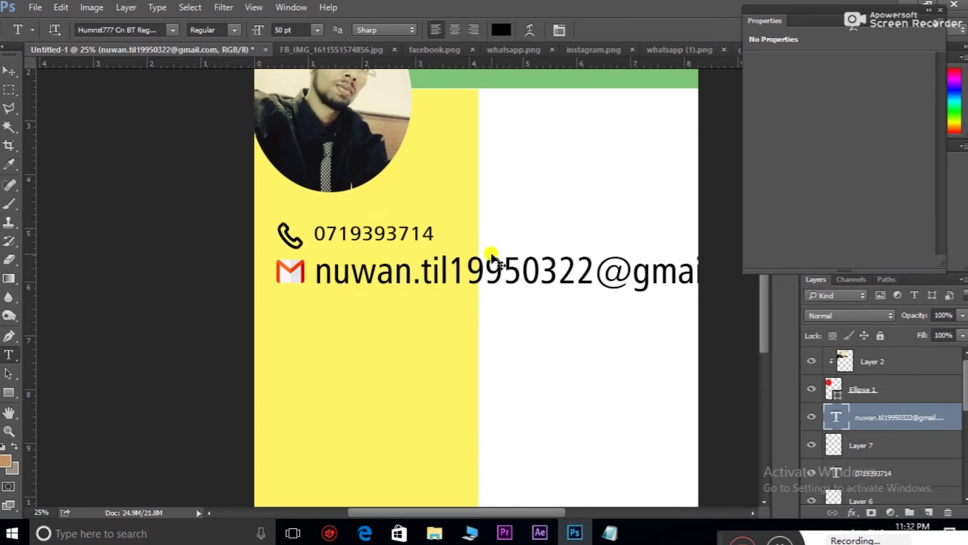
- Scale the e-mail text down and fit it beside the Gmail icon inside the sidebar
key(ctrl+t)
drag(598, 278, 491, 300)
drag(666, 267, 460, 264)
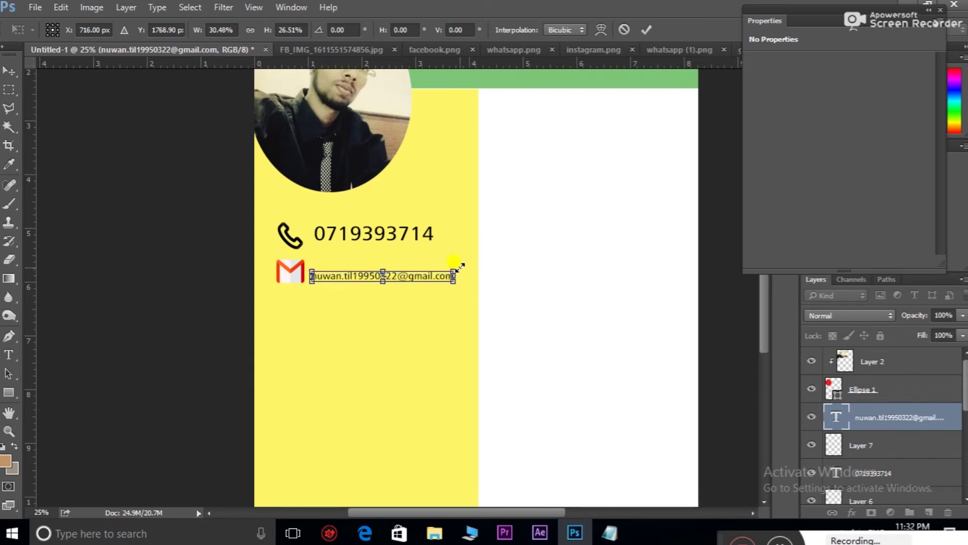
key(Return)
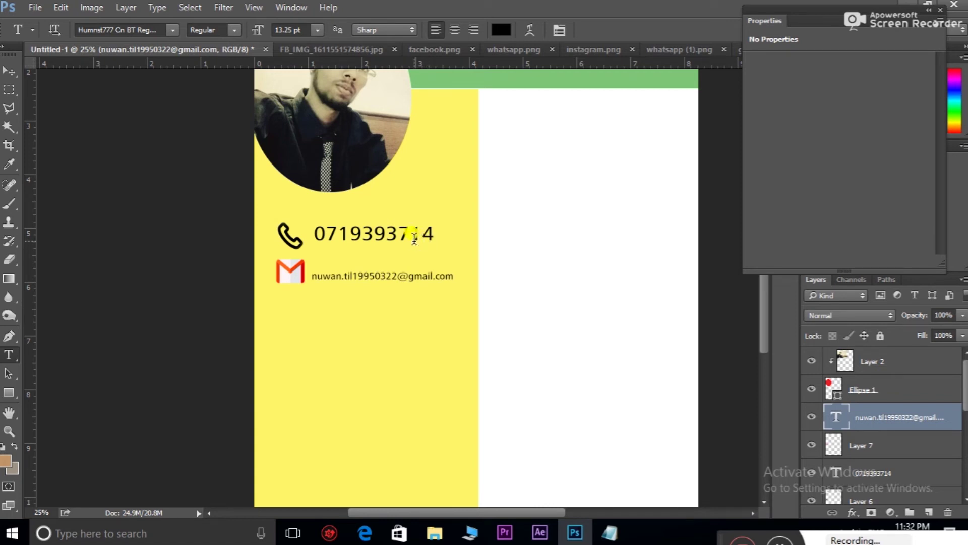
key(ctrl+minus)
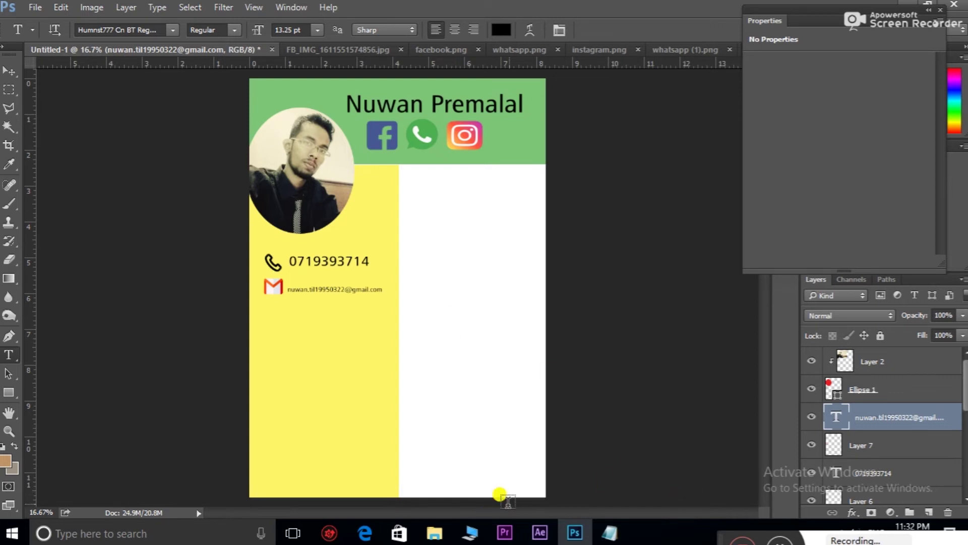
- Draw a light-blue 1182 × 193 px rounded bar below the contacts, flush with the sidebar's left edge
click(10, 391)
drag(10, 391, 62, 404)
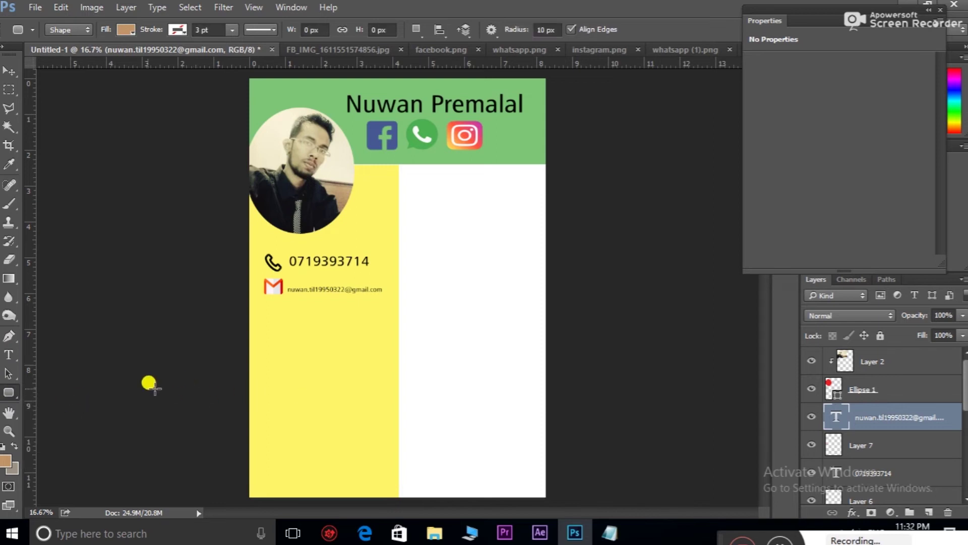
click(124, 29)
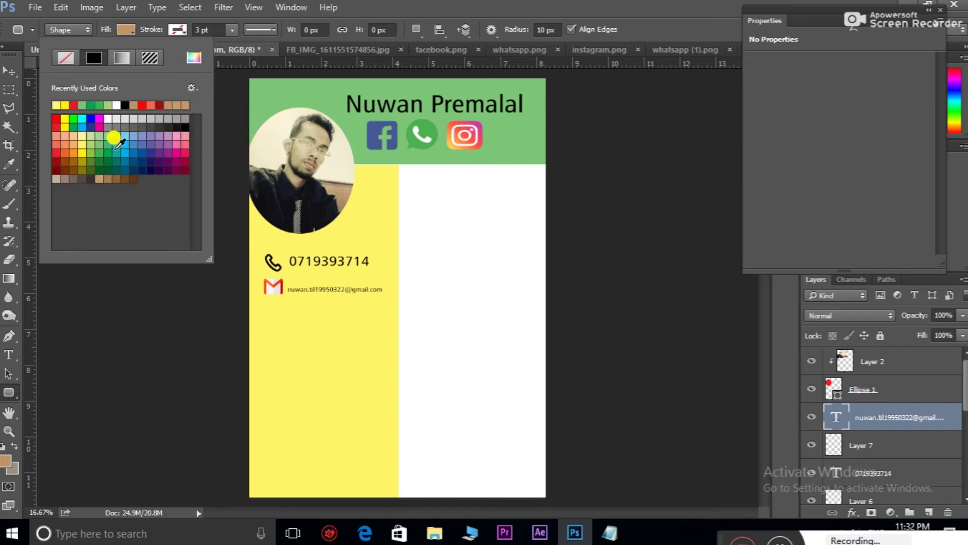
click(127, 133)
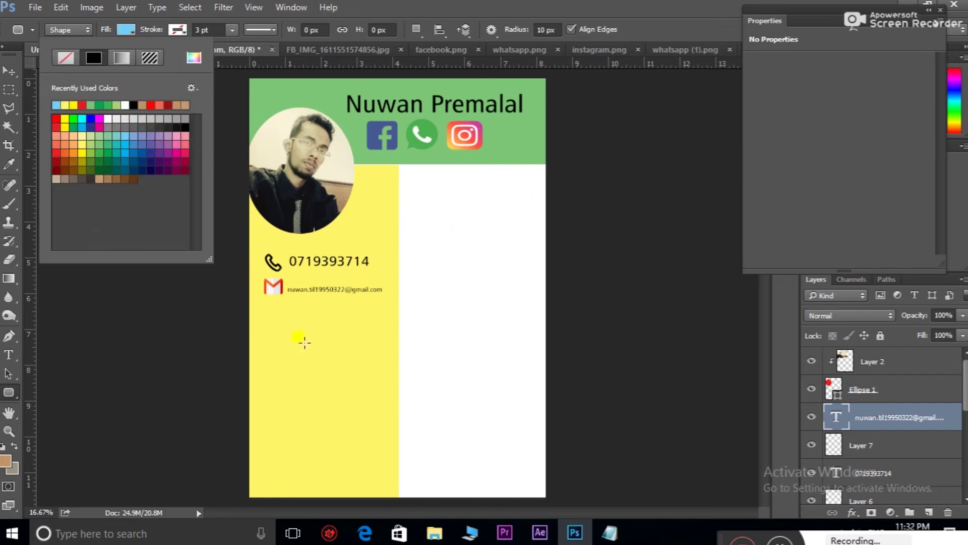
drag(256, 338, 396, 360)
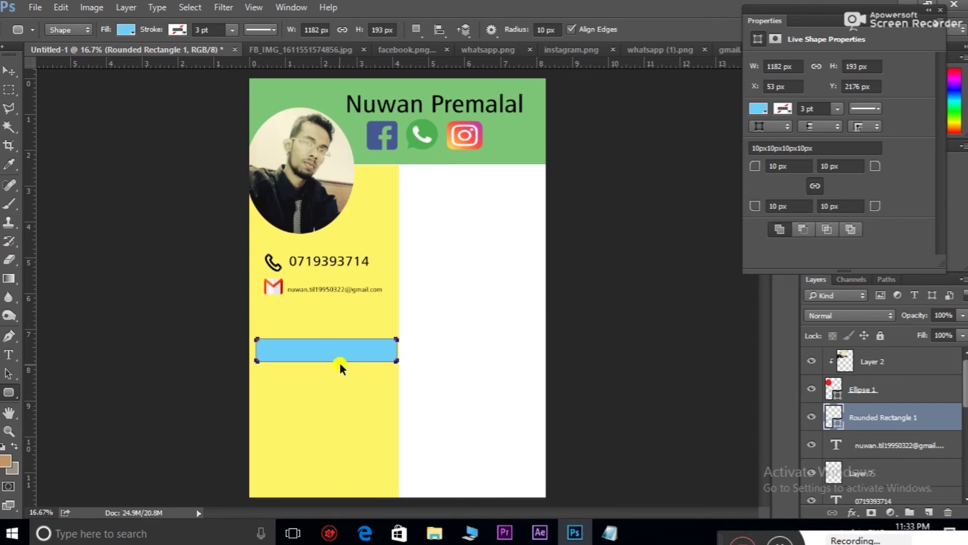
drag(320, 352, 315, 353)
key(Escape)
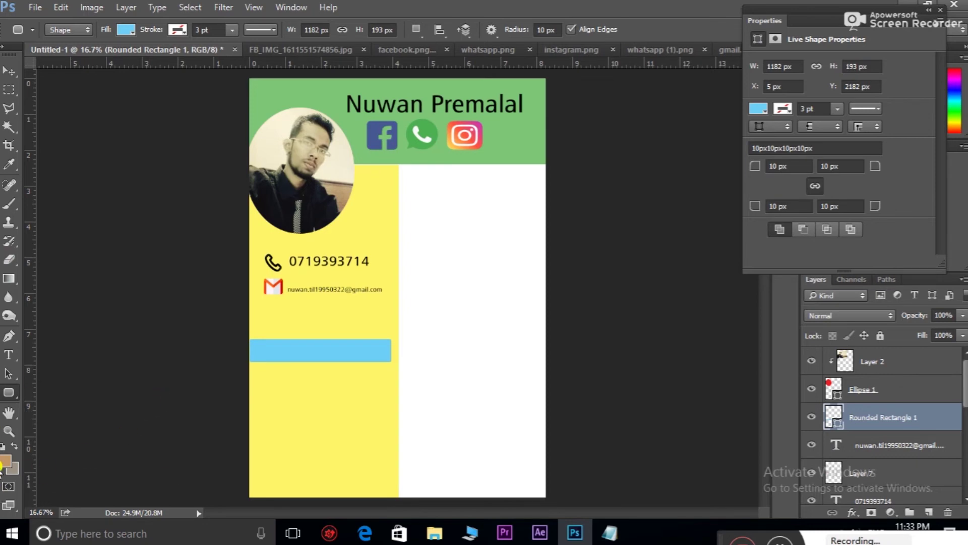
click(9, 353)
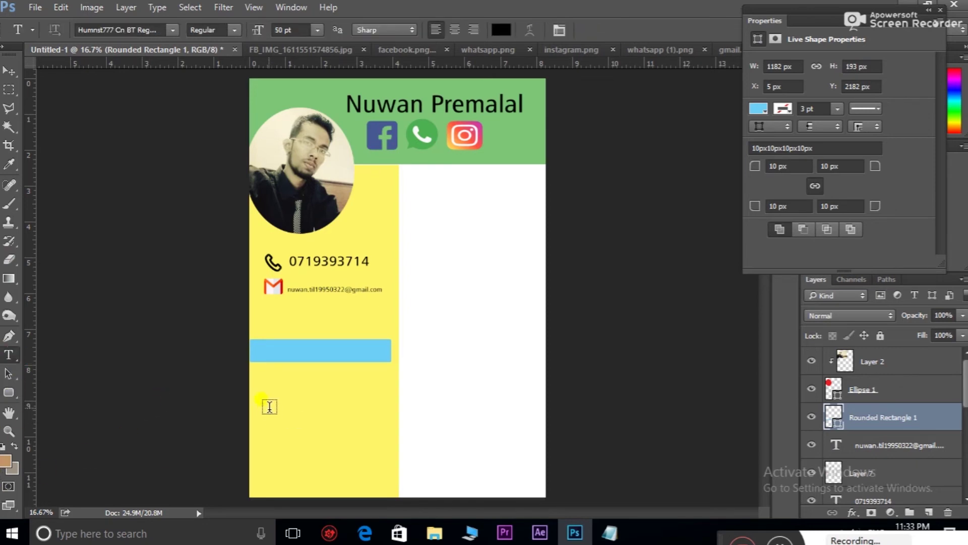
- Type SKILL, move it onto the blue bar, and stretch it wider across the bar
click(266, 405)
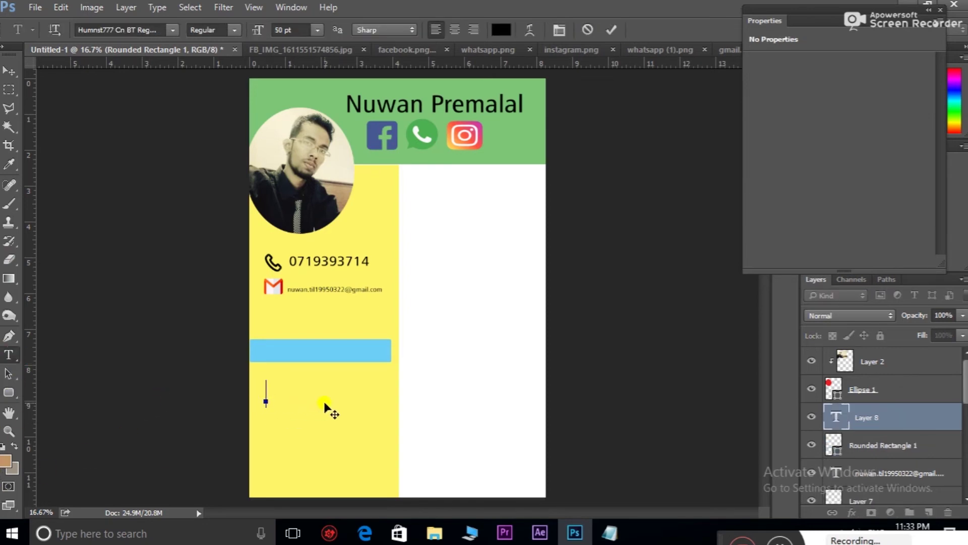
text(SKILL)
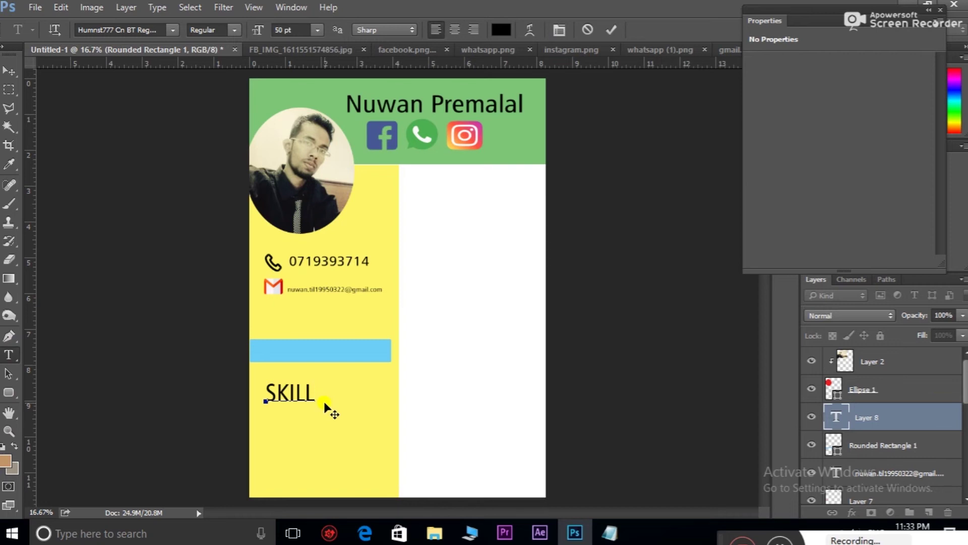
click(327, 410)
key(ctrl+t)
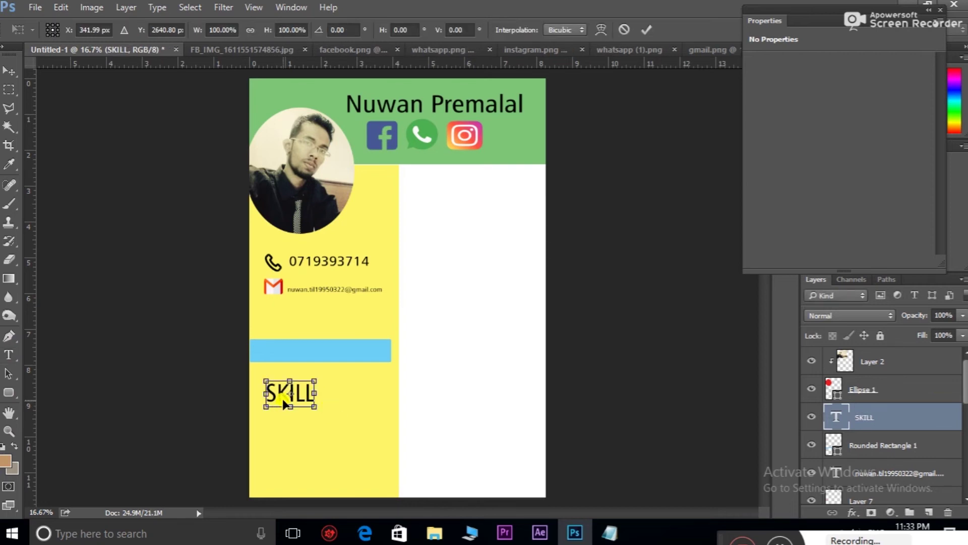
drag(282, 396, 283, 357)
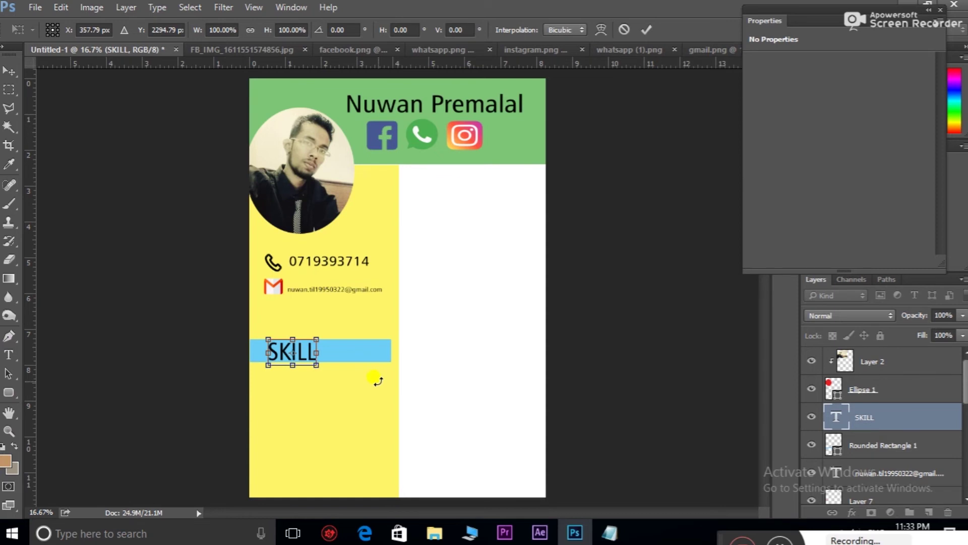
key(Return)
key(t)
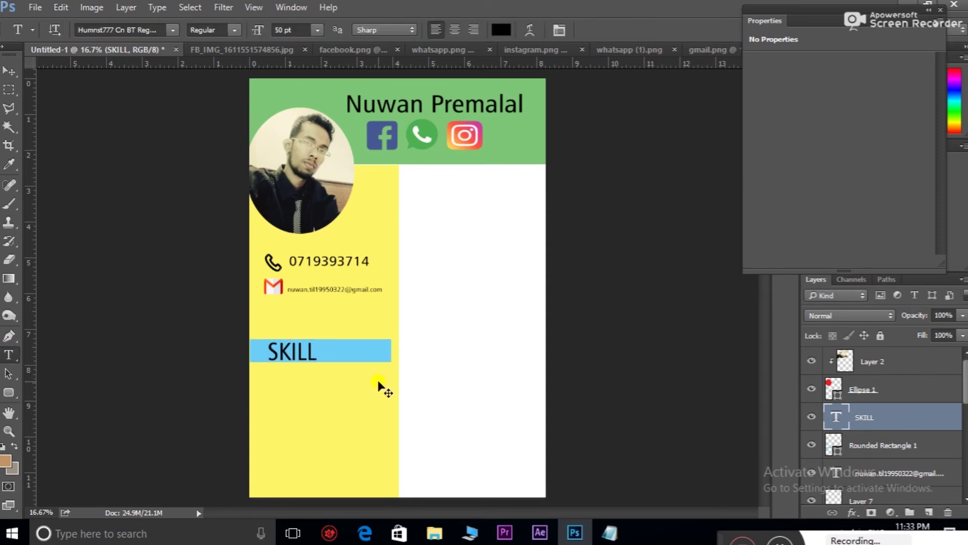
key(ctrl+t)
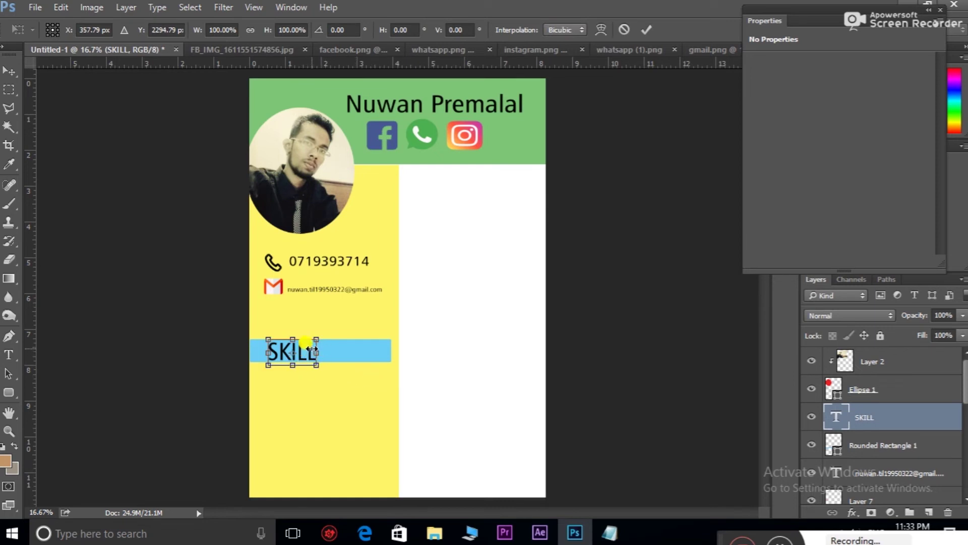
drag(313, 349, 344, 352)
key(Return)
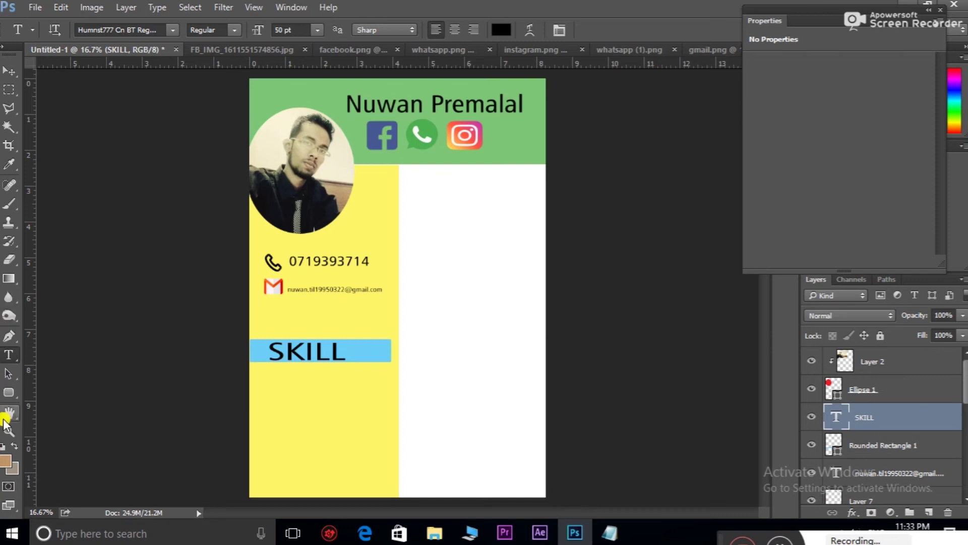
- Draw a second blue rounded bar lower in the sidebar, made taller and extended to the left edge
click(15, 392)
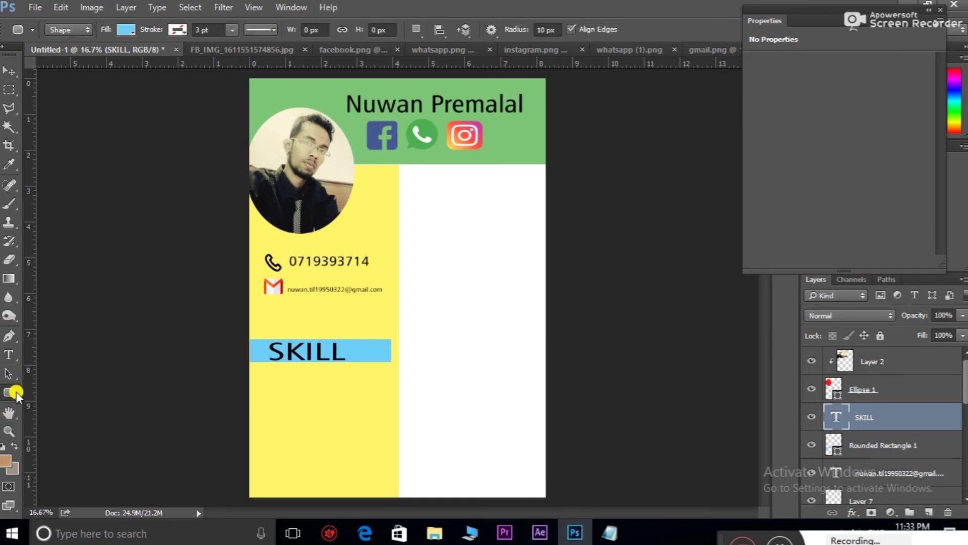
drag(253, 421, 386, 440)
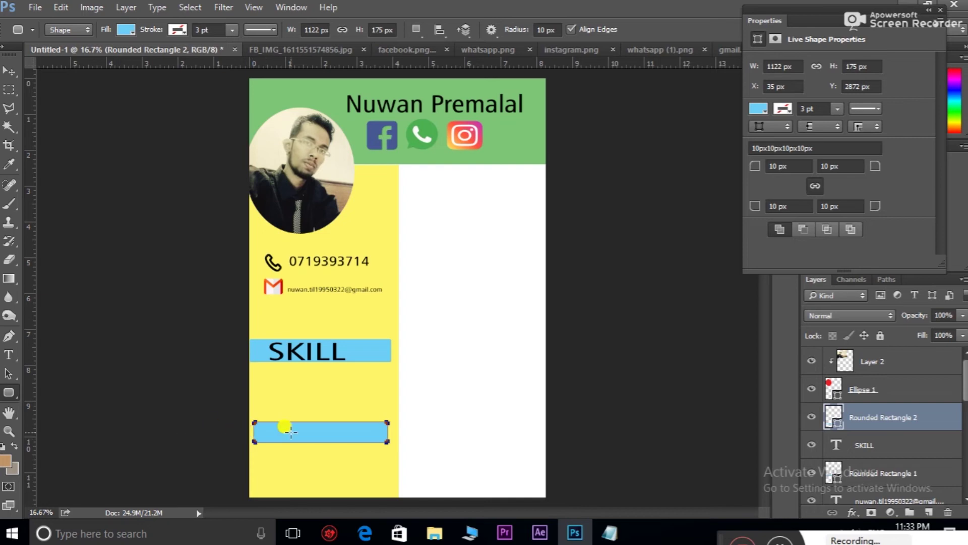
key(ctrl+t)
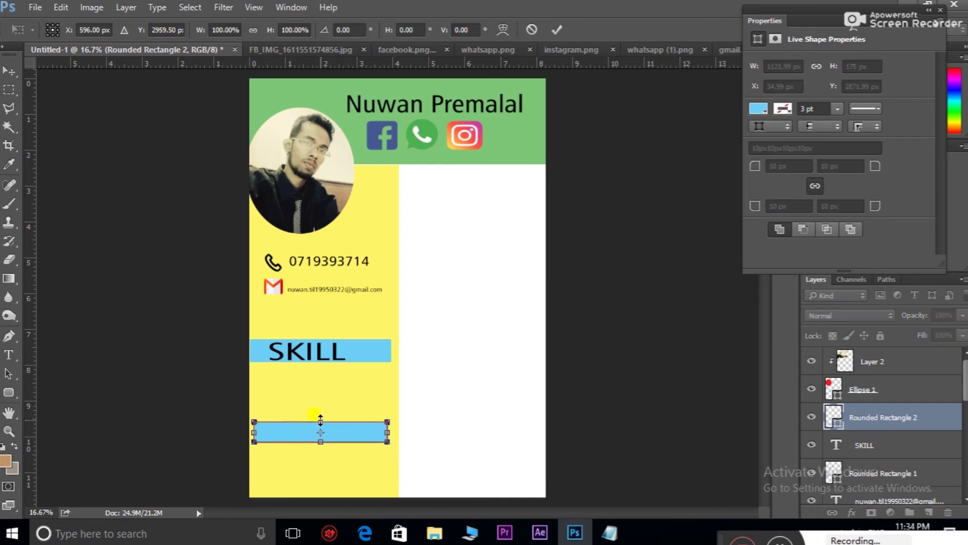
drag(321, 421, 321, 416)
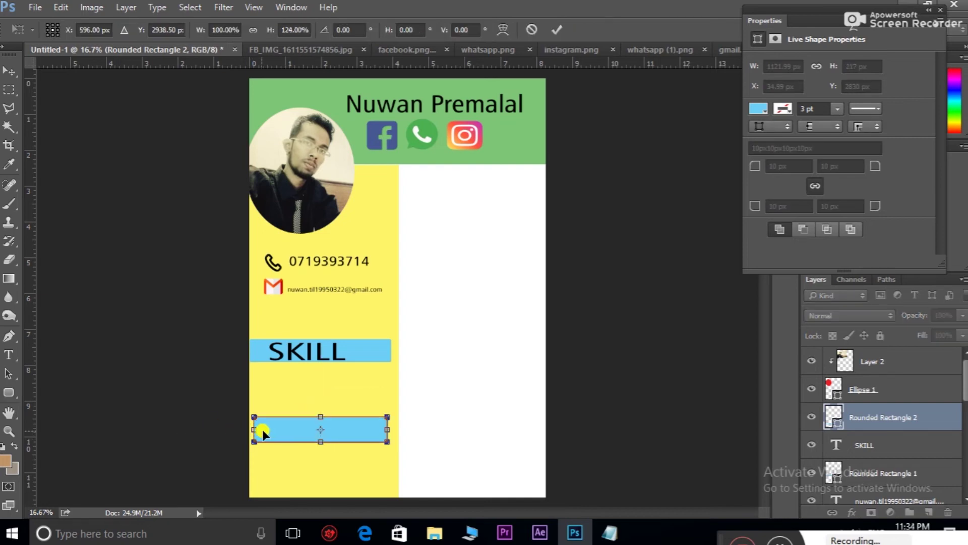
drag(254, 430, 246, 430)
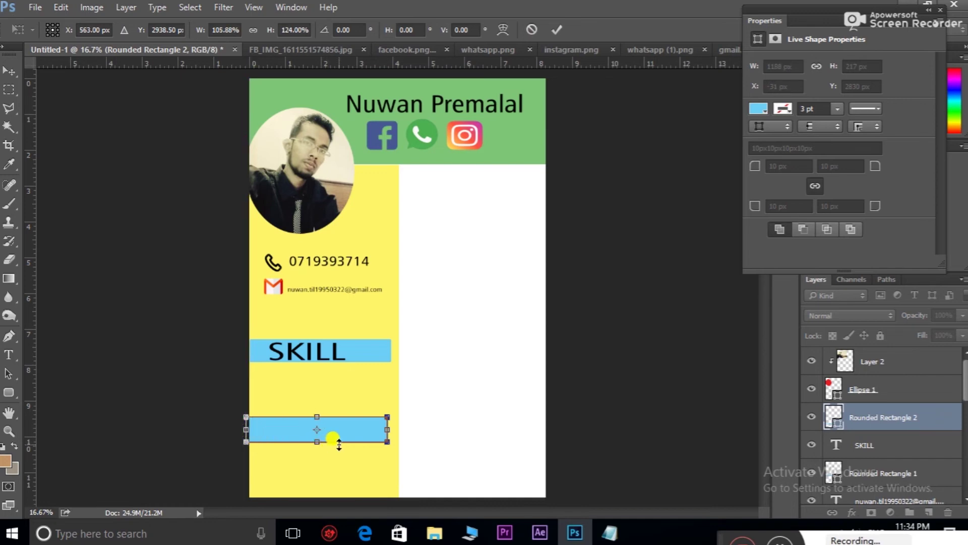
key(Return)
key(Return)
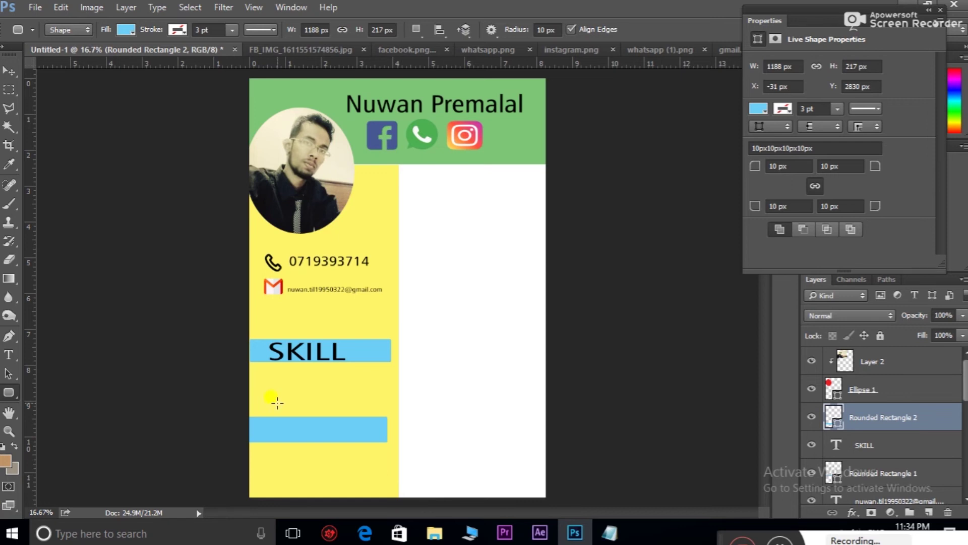
- Label the lower blue bar LANGUAGE
click(8, 354)
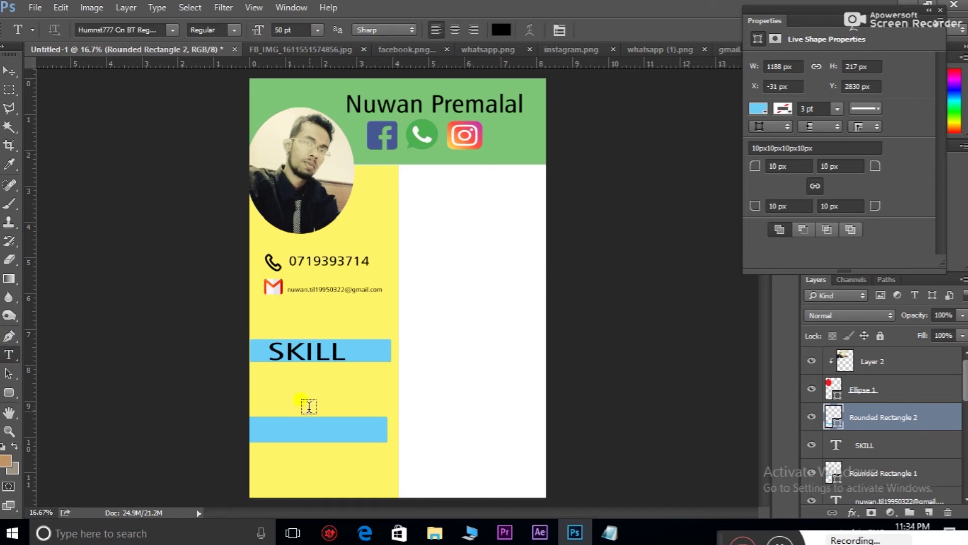
click(262, 434)
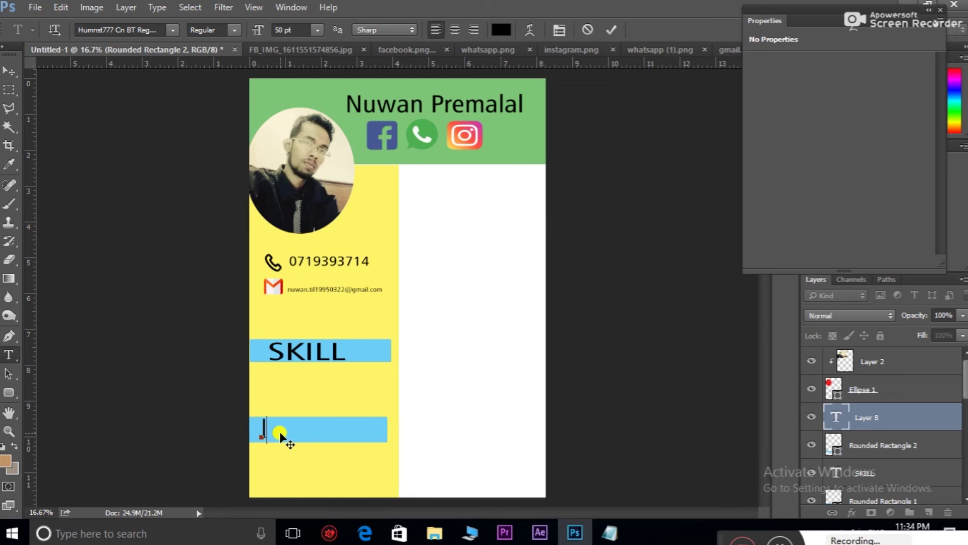
text(LANGUAG)
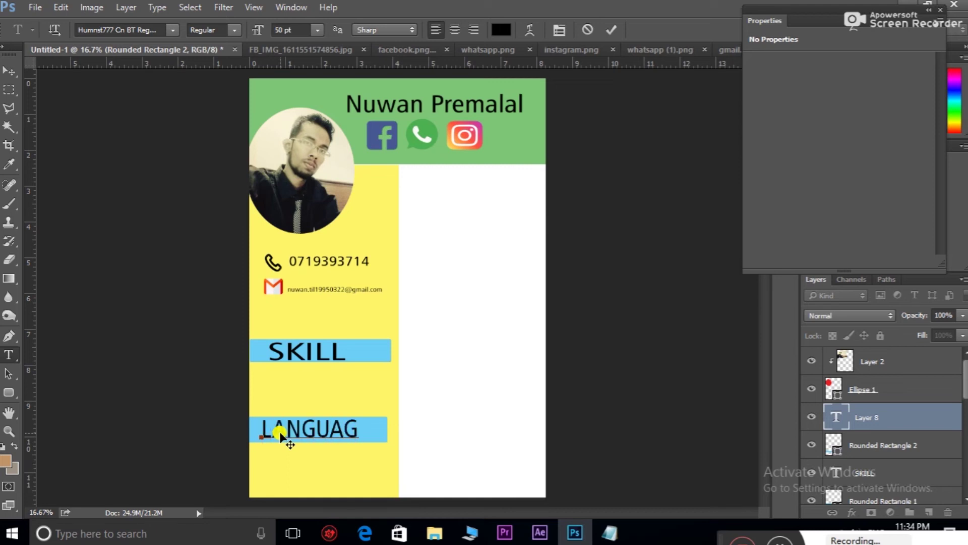
text(E)
key(ctrl+Return)
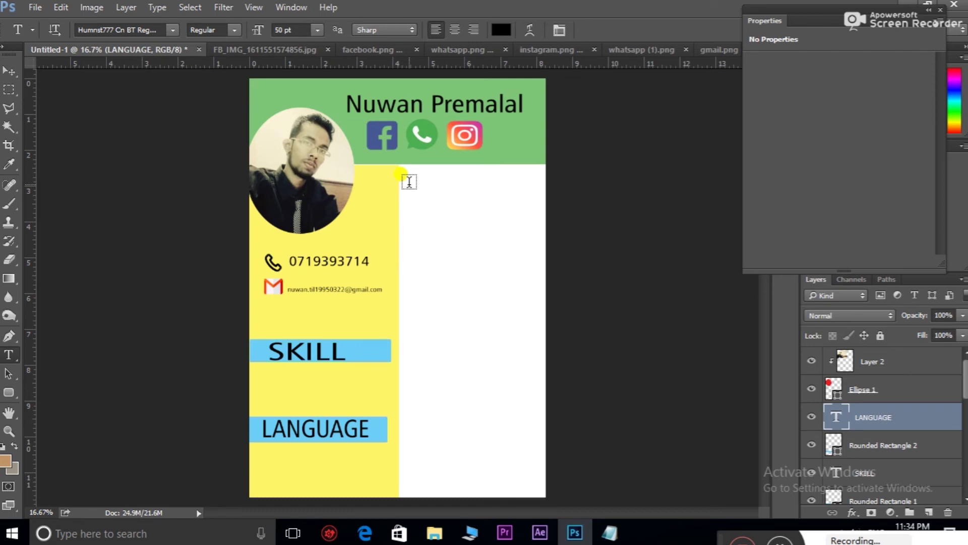
- Draw a blue rounded bar at the top of the white column, aligned to its left edge
click(8, 393)
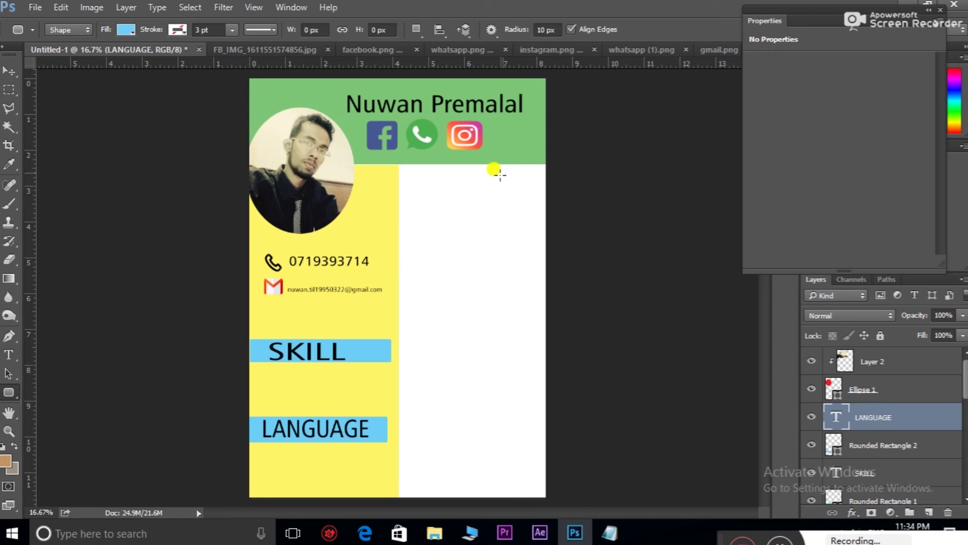
drag(411, 182, 556, 212)
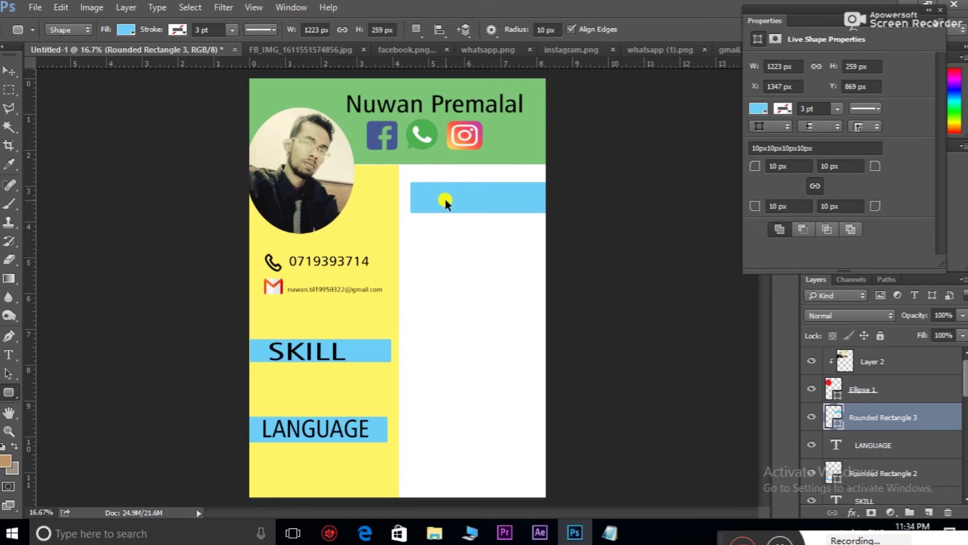
key(ctrl+t)
drag(445, 199, 432, 192)
key(Return)
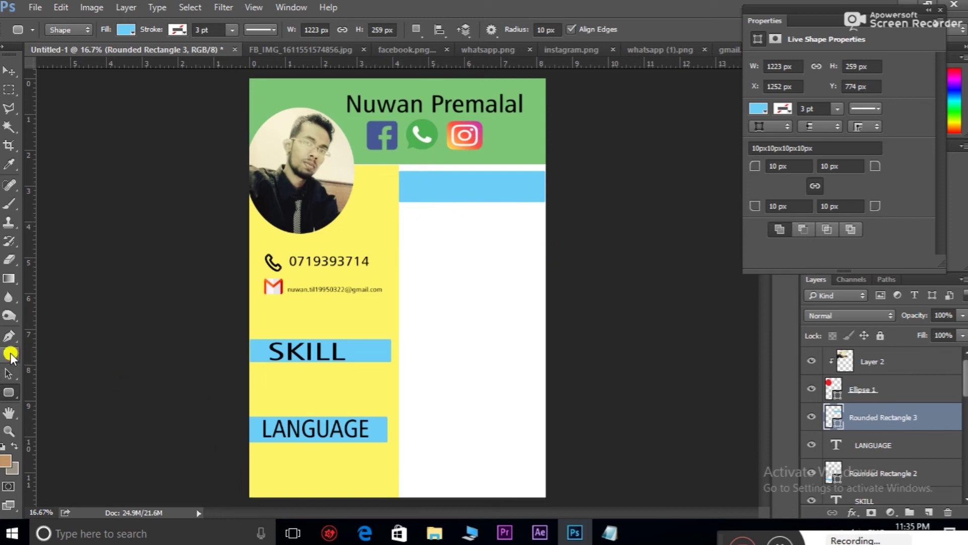
- Type PROFILE INFO, scale it down, and nudge it onto the new blue bar
click(9, 354)
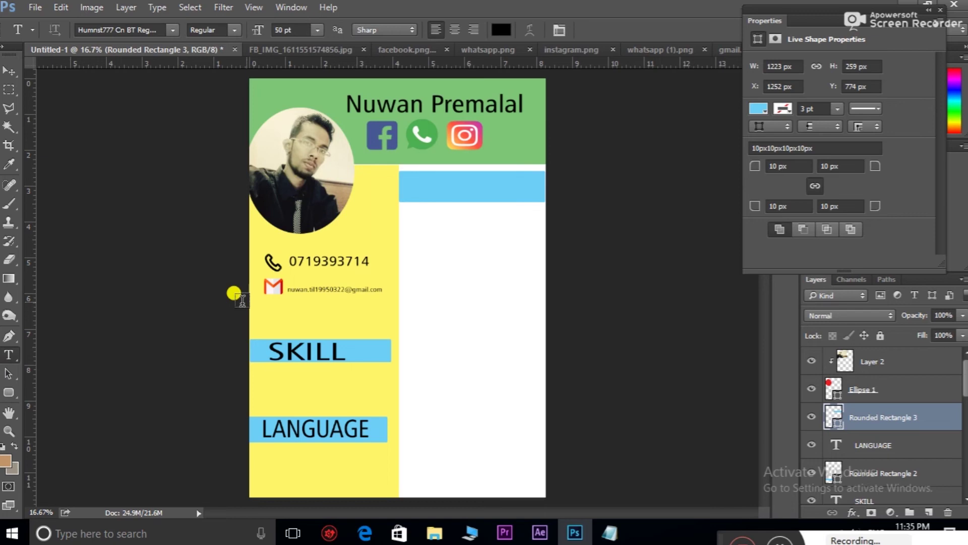
click(406, 256)
text(p)
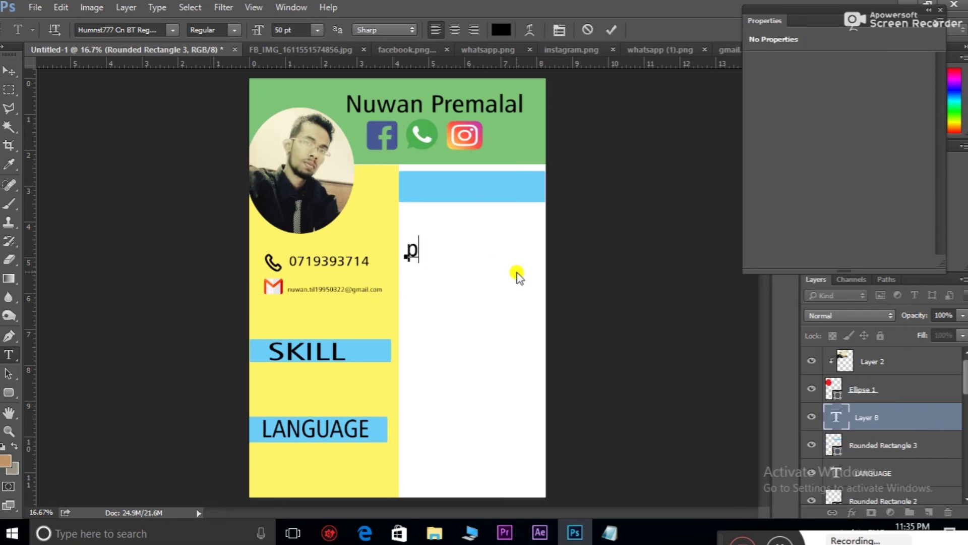
key(BackSpace)
text(PROFIL)
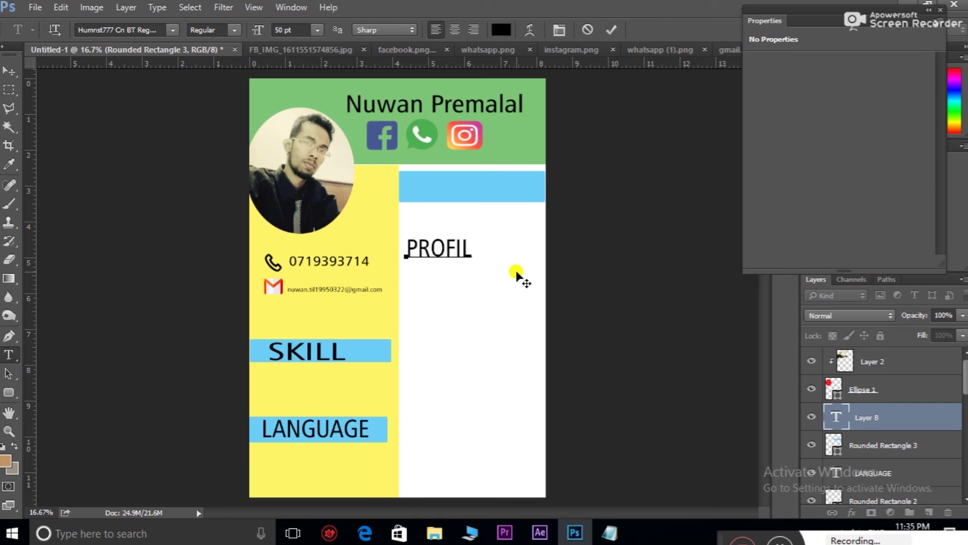
text(E INFO)
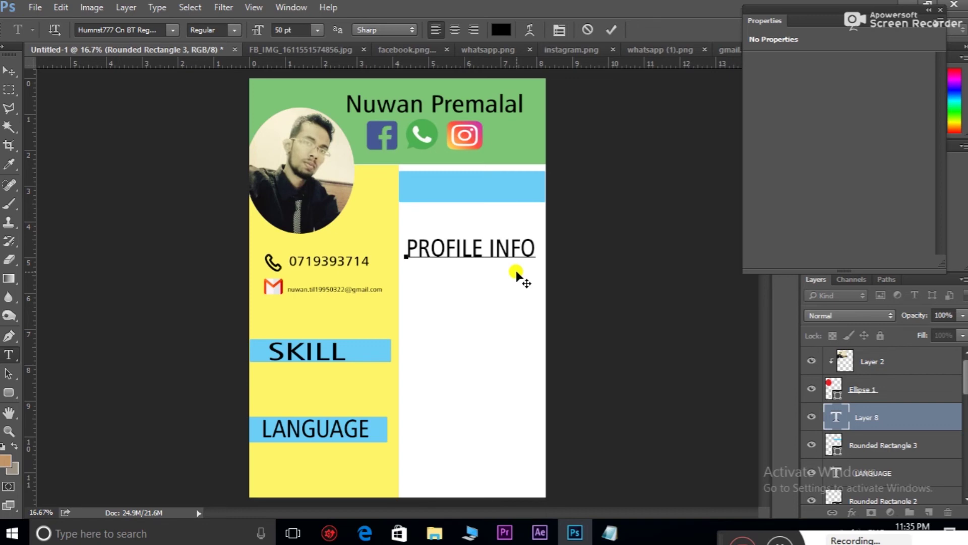
key(ctrl+Return)
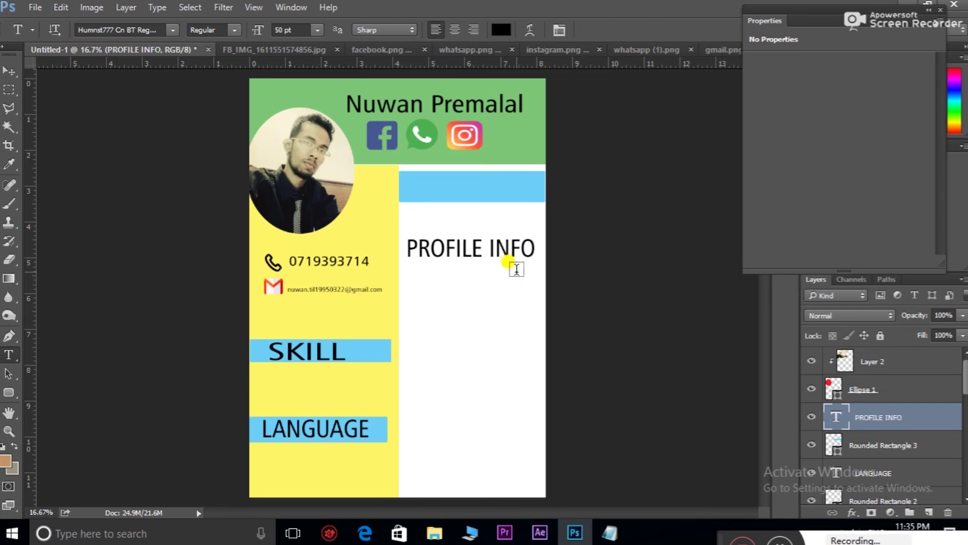
key(ctrl+t)
drag(518, 269, 495, 195)
key(shift+Up)
key(shift+Up)
key(shift+Up)
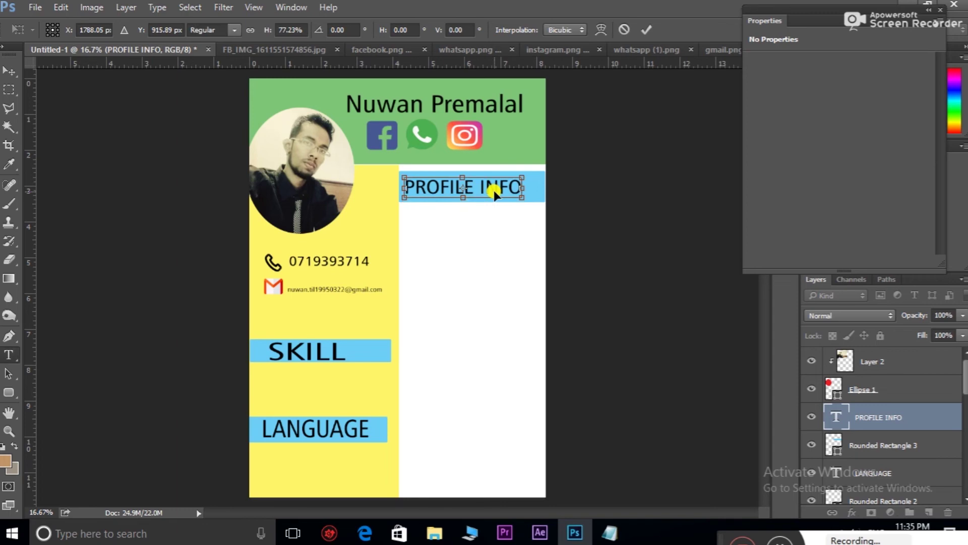
key(Return)
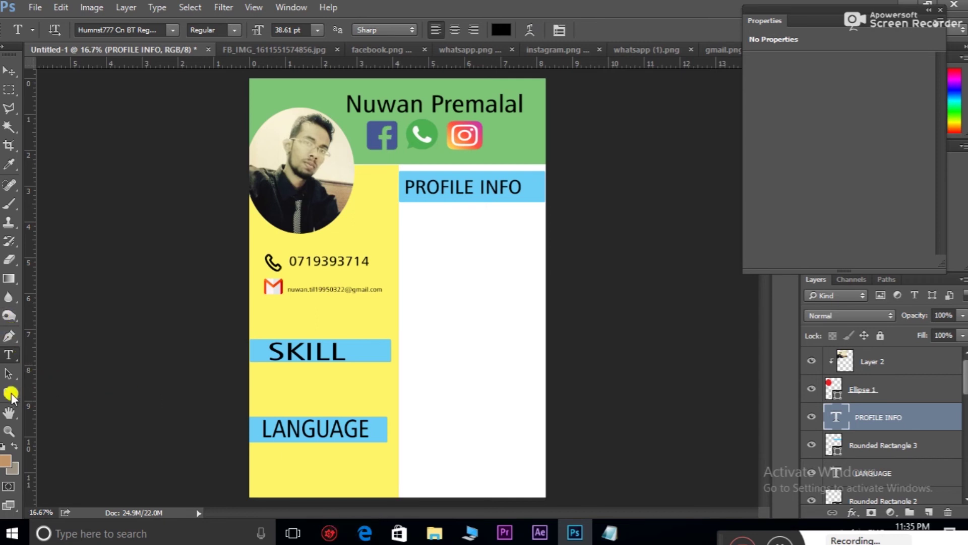
- Draw a blue rounded bar midway down the white column, stretched left and reduced in height
click(9, 392)
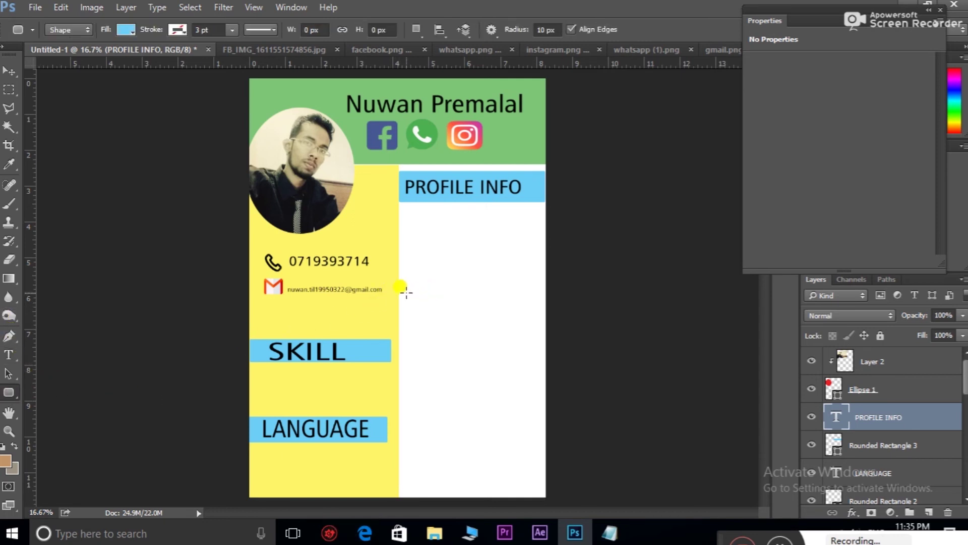
drag(403, 290, 552, 312)
key(Return)
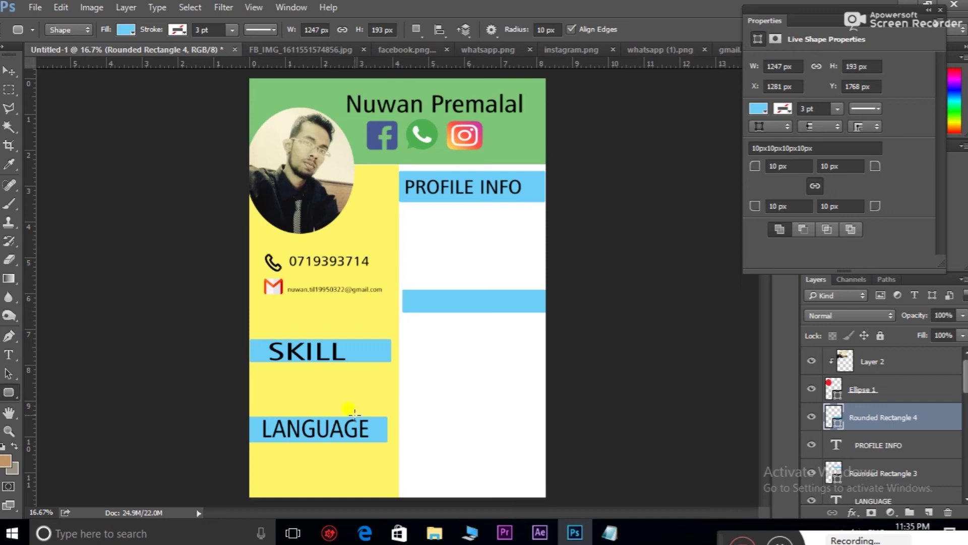
key(ctrl+t)
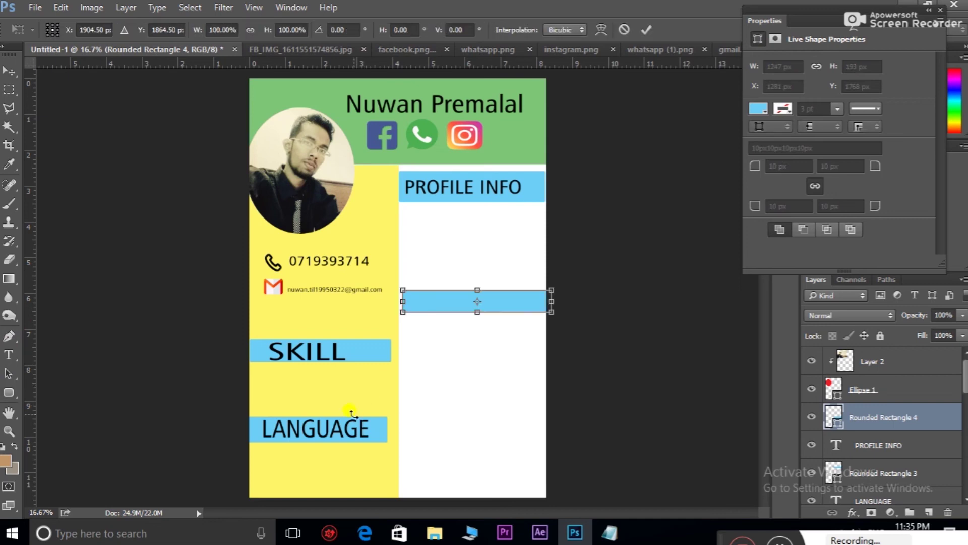
drag(401, 289, 397, 265)
drag(472, 313, 473, 297)
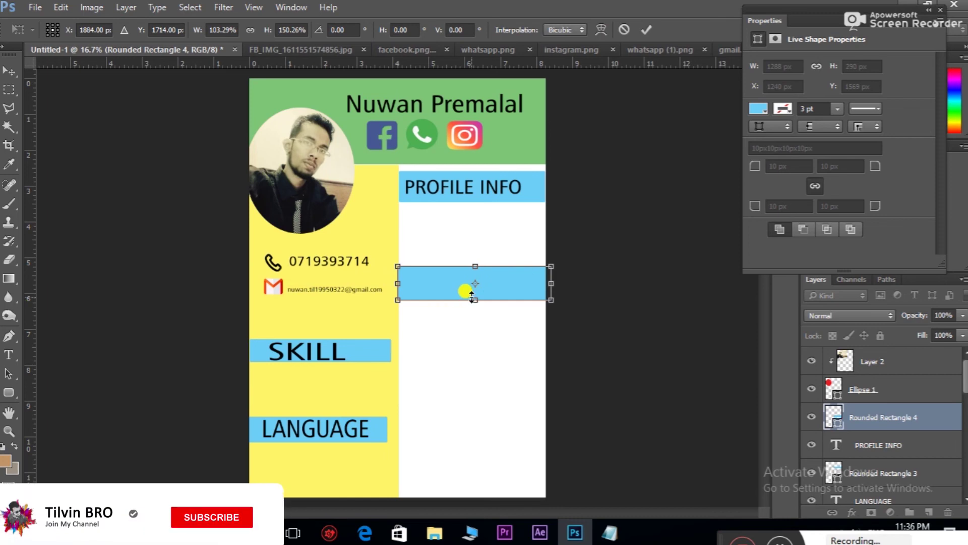
key(Return)
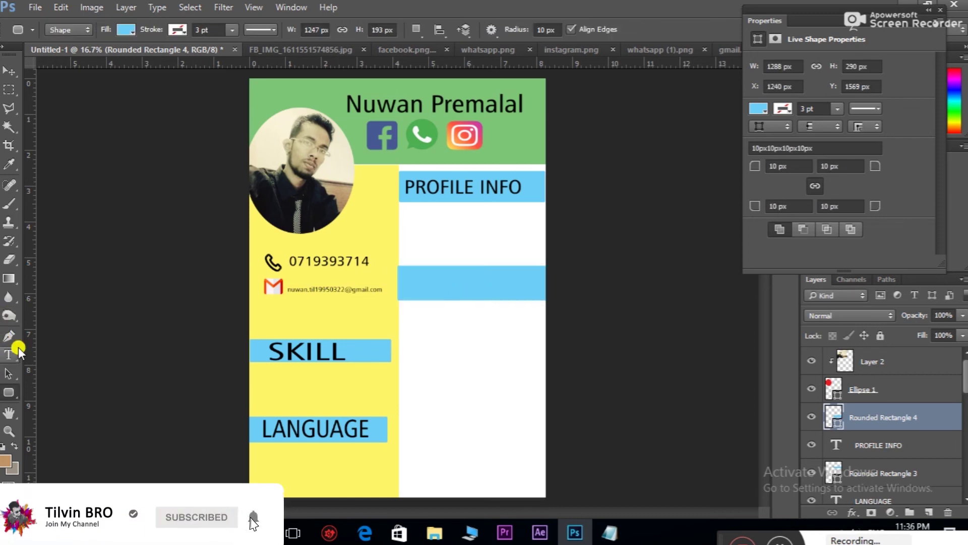
- Type MY EDUCATION, then move, shrink and center it on the new bar
click(9, 354)
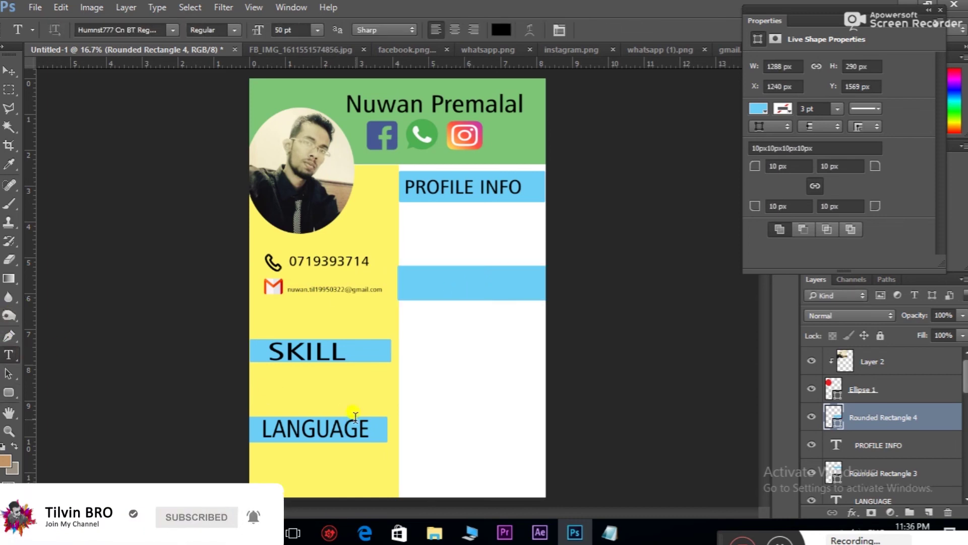
click(405, 363)
text(MY)
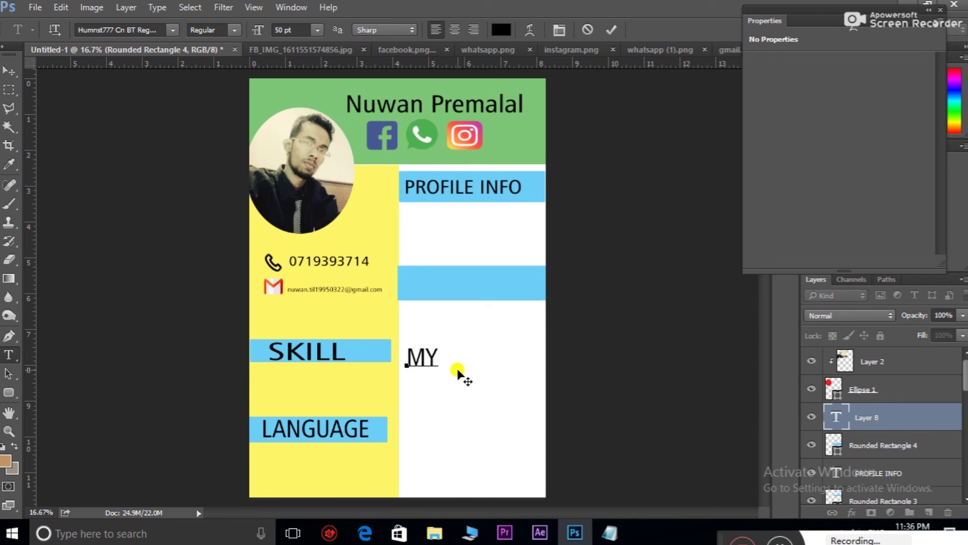
text(EDUCATION)
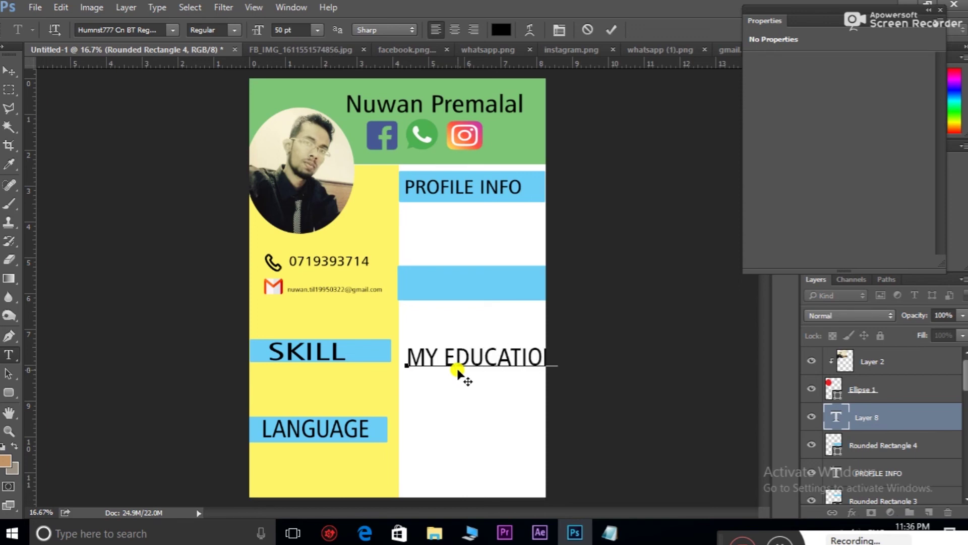
key(ctrl+Return)
key(ctrl+t)
drag(438, 354, 432, 281)
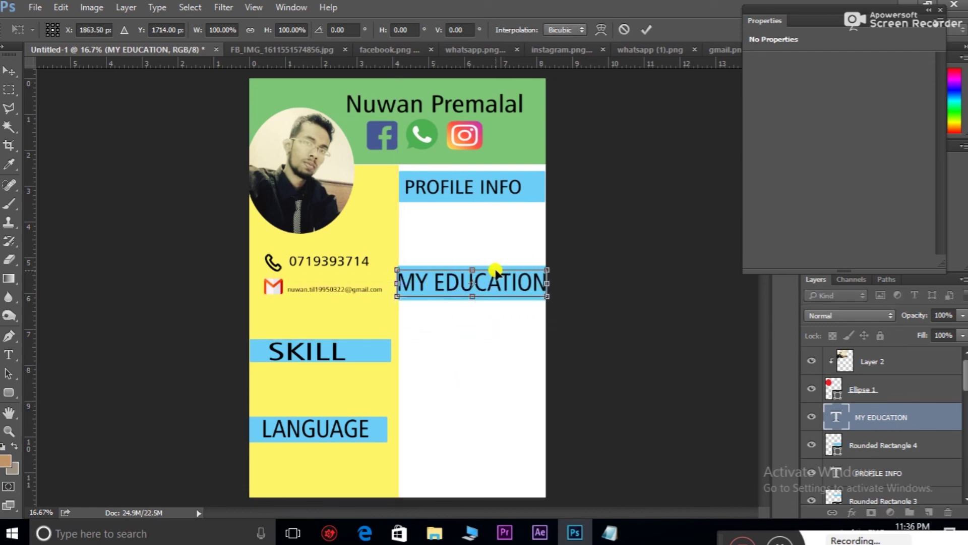
click(472, 270)
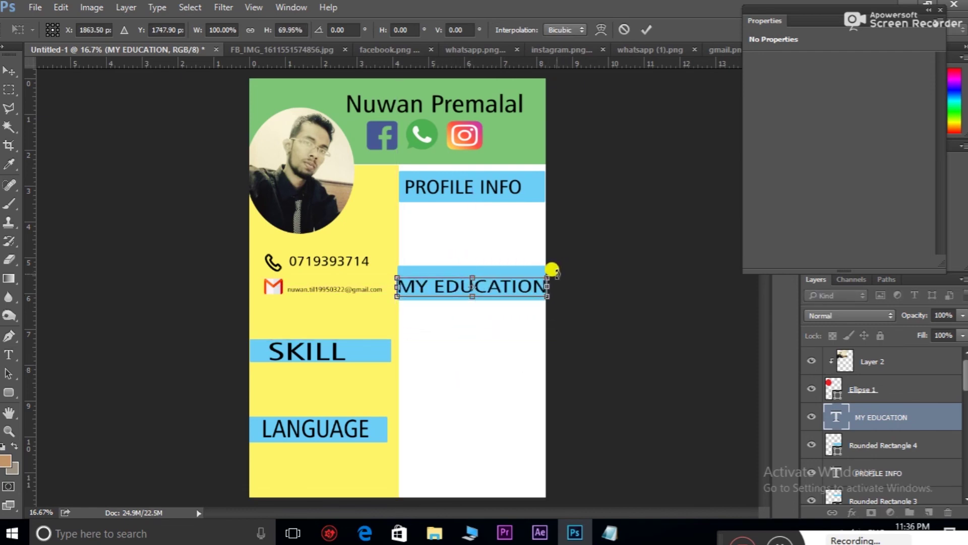
drag(545, 271, 523, 273)
drag(443, 287, 450, 286)
key(Return)
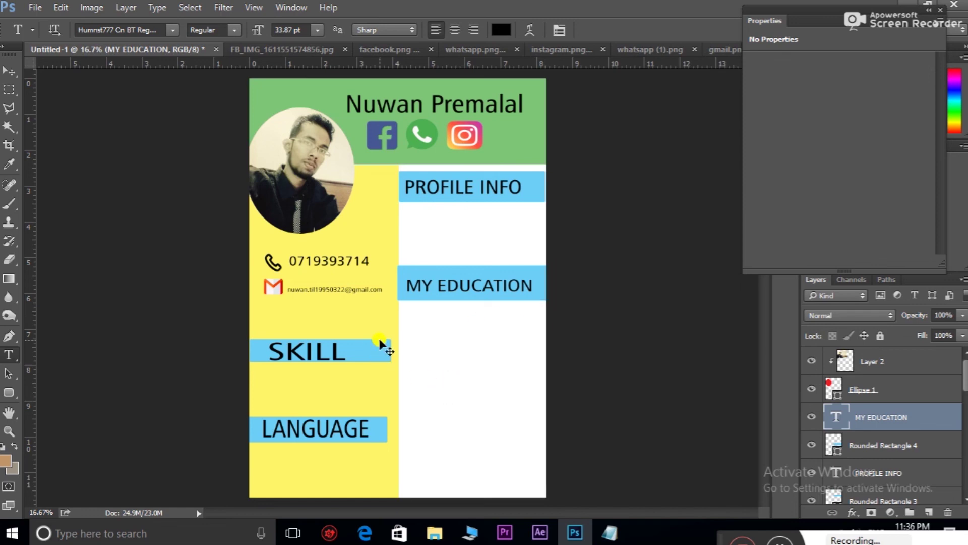
- Open the exam results image and drag it into the CV below MY EDUCATION
key(ctrl+o)
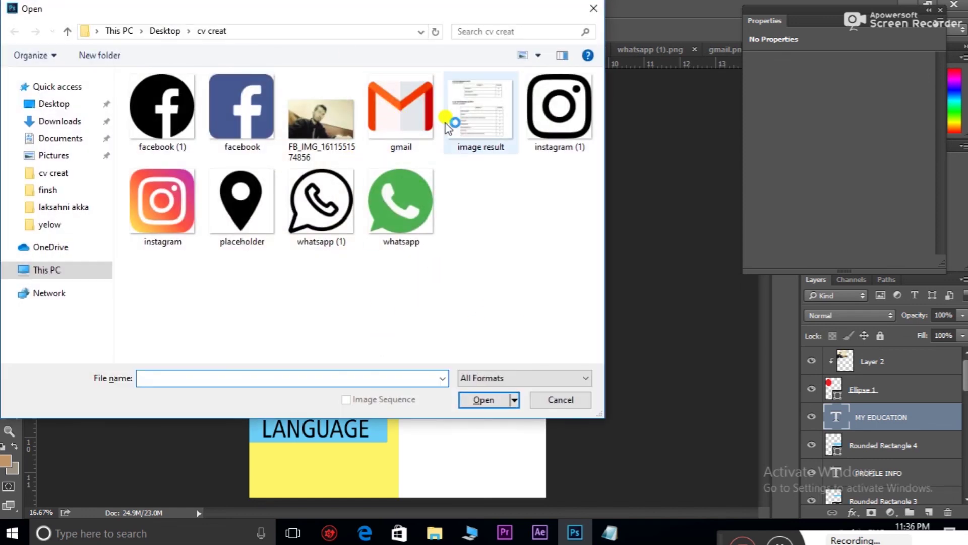
double_click(481, 116)
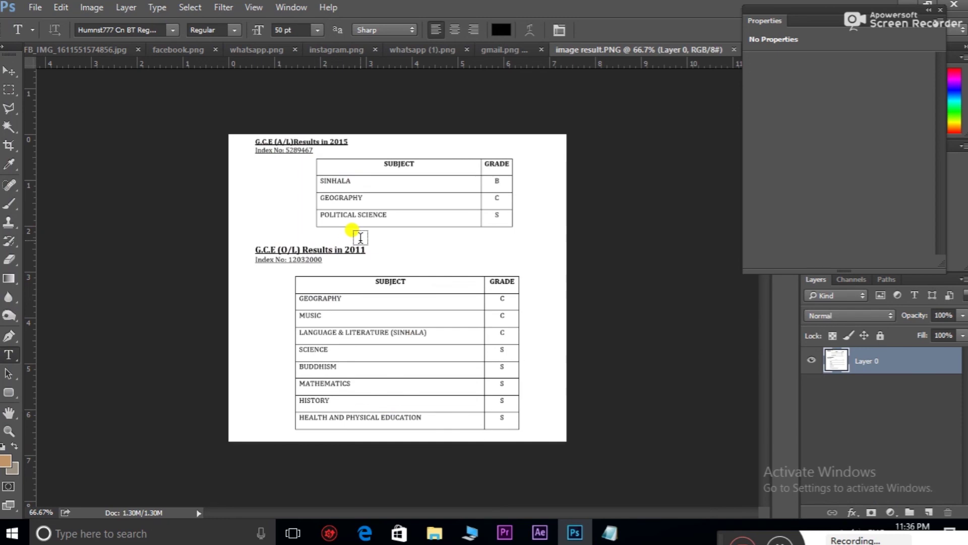
click(9, 71)
drag(340, 207, 274, 159)
drag(475, 328, 432, 344)
- Enlarge the results tables to fill the column and nudge them up slightly
key(ctrl+plus)
key(ctrl+plus)
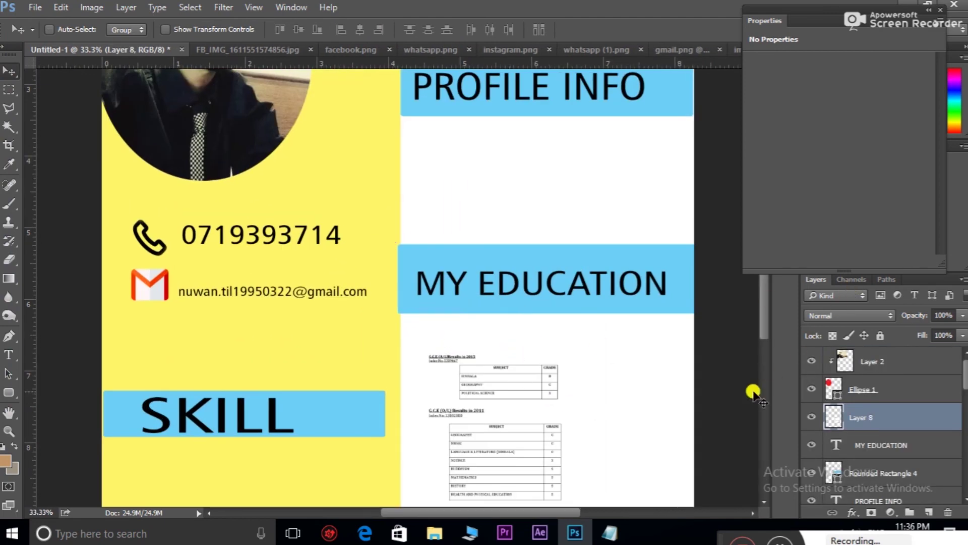
drag(764, 320, 762, 365)
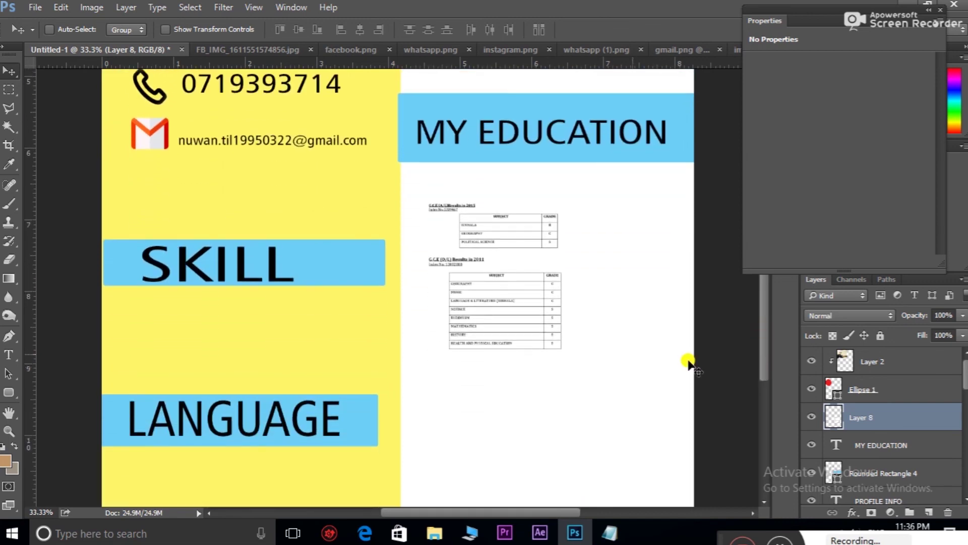
drag(471, 317, 469, 291)
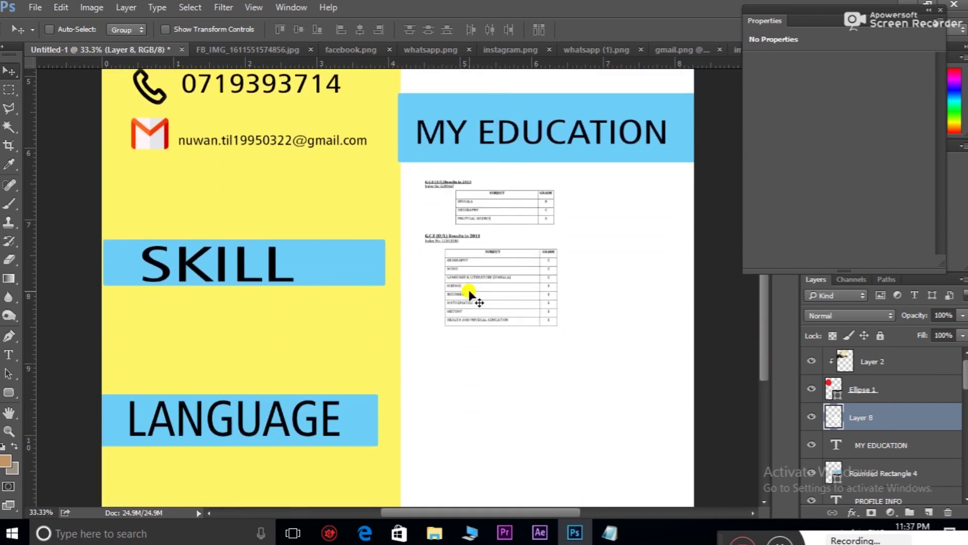
key(ctrl+t)
drag(580, 329, 624, 390)
key(Return)
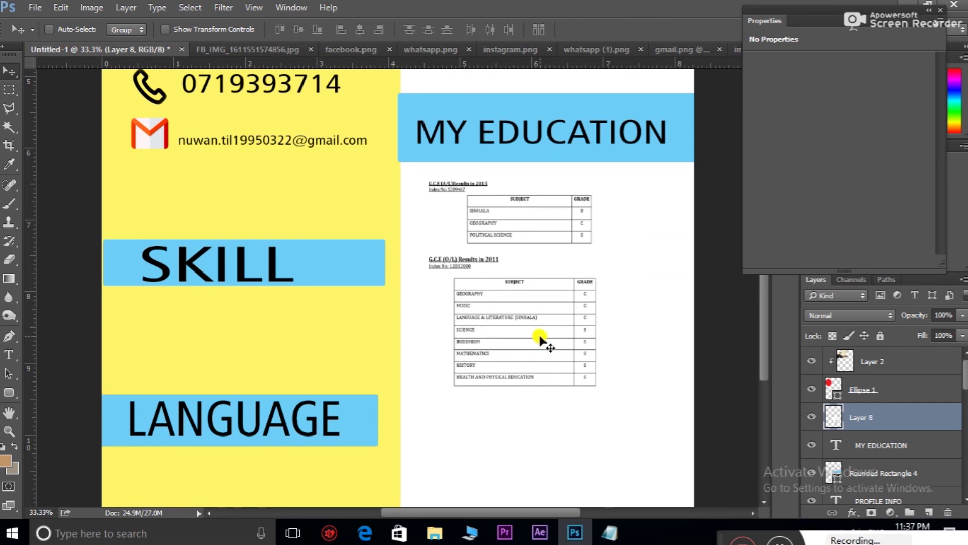
key(shift+Up)
key(shift+Up)
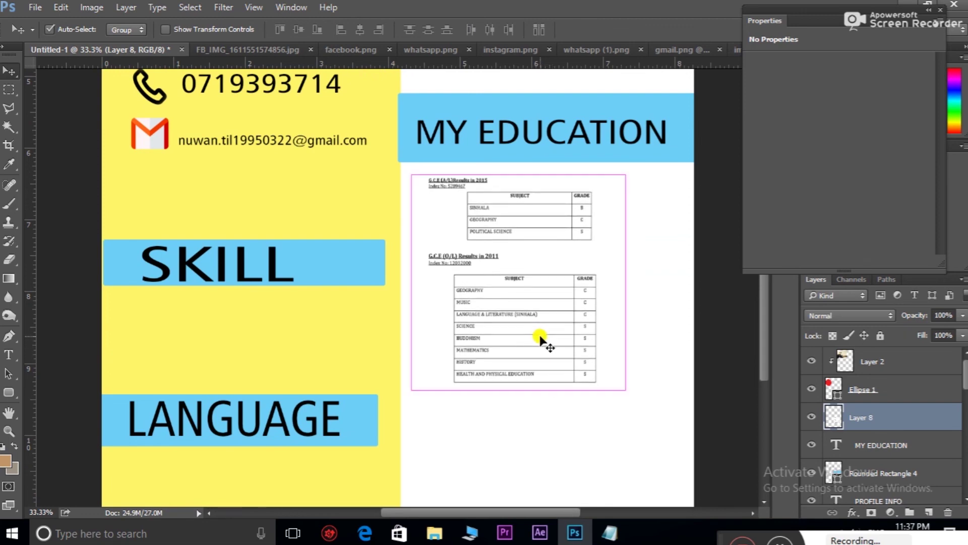
scroll(541, 339, down, 2)
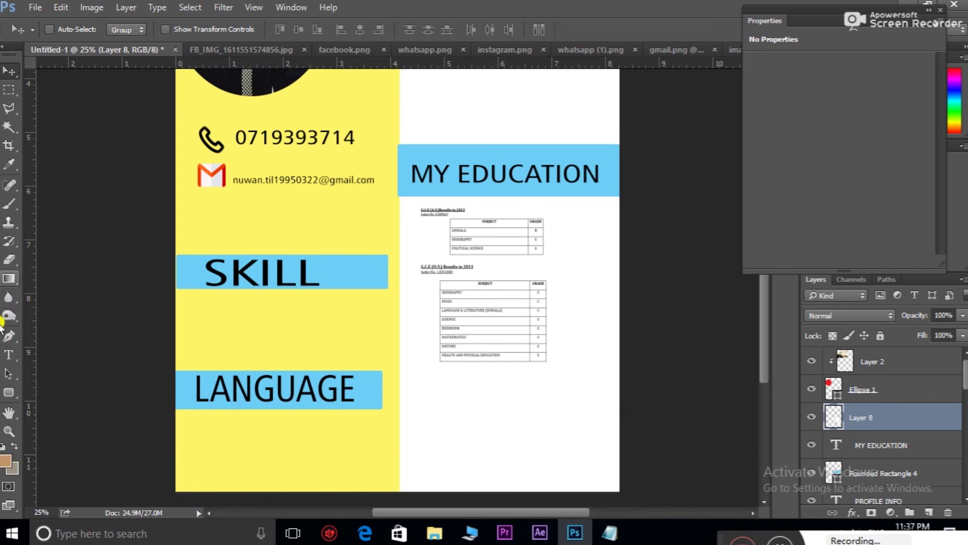
- Draw a 1280 × 240 px blue rounded bar below the tables and start a text label beneath it
click(7, 392)
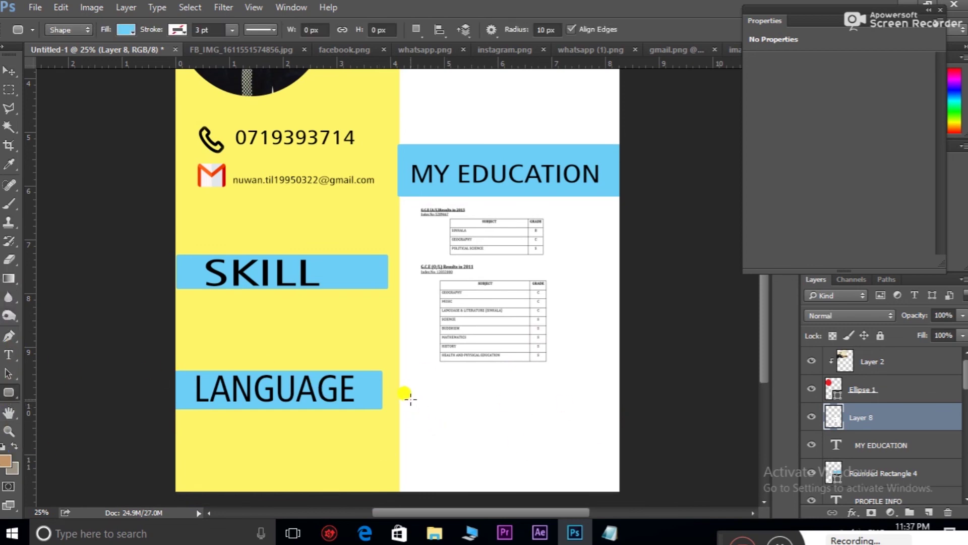
drag(402, 384, 629, 425)
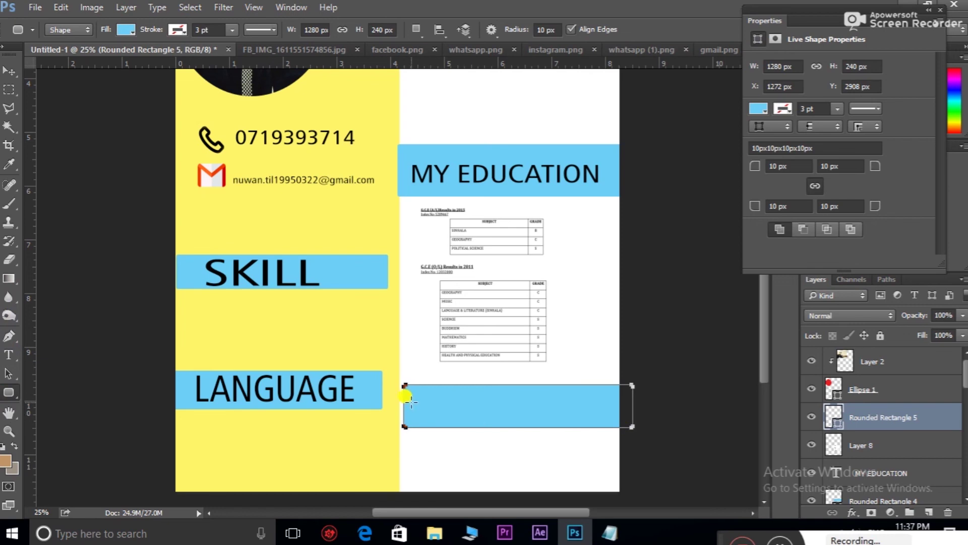
click(4, 355)
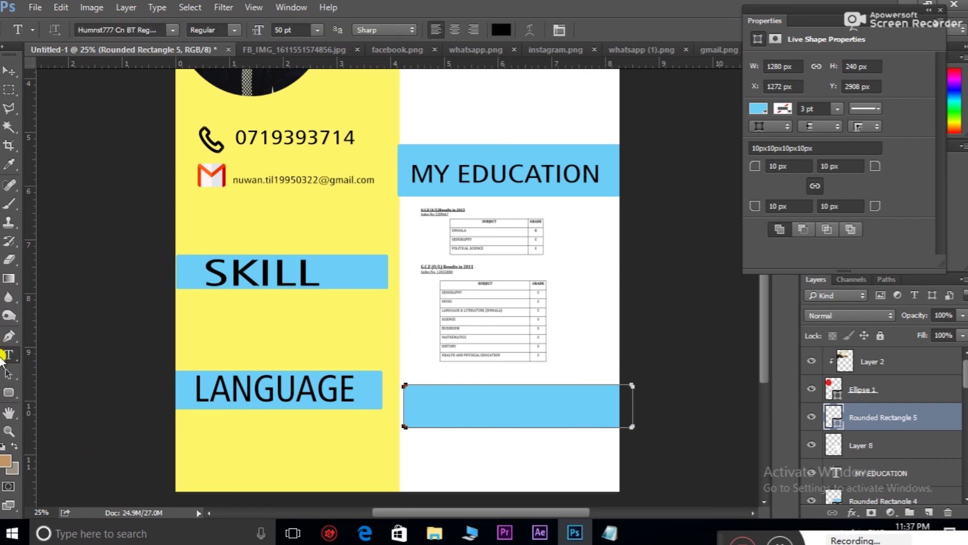
click(413, 460)
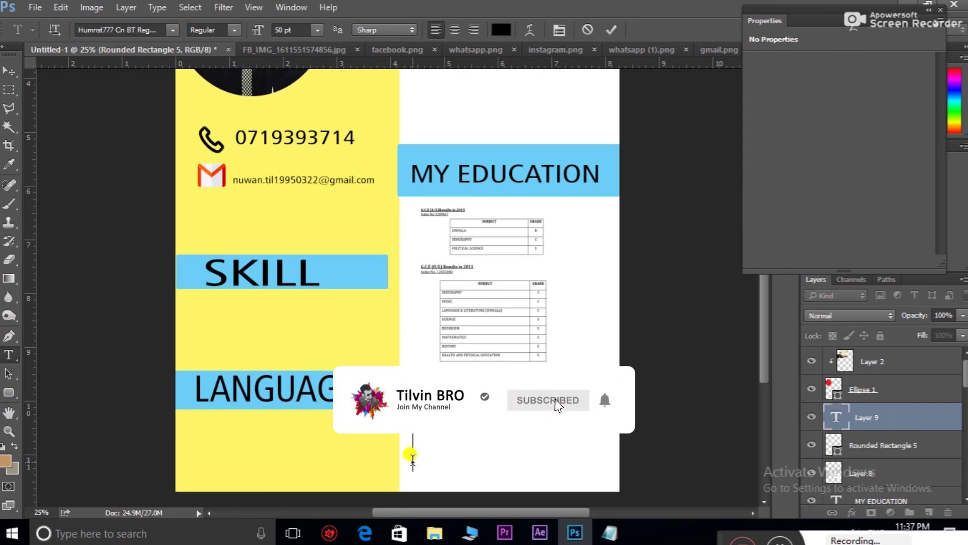